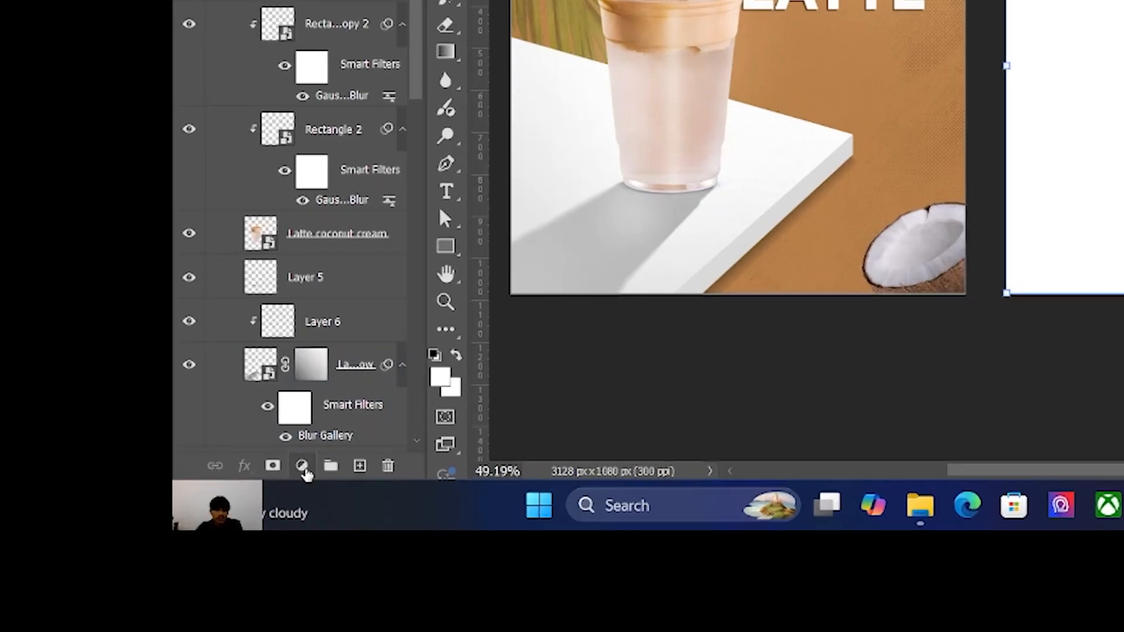
Step: Add a Solid Color fill layer to Artboard 2, sampling the tan #d19a65 from the poster background on Artboard 1
click(303, 467)
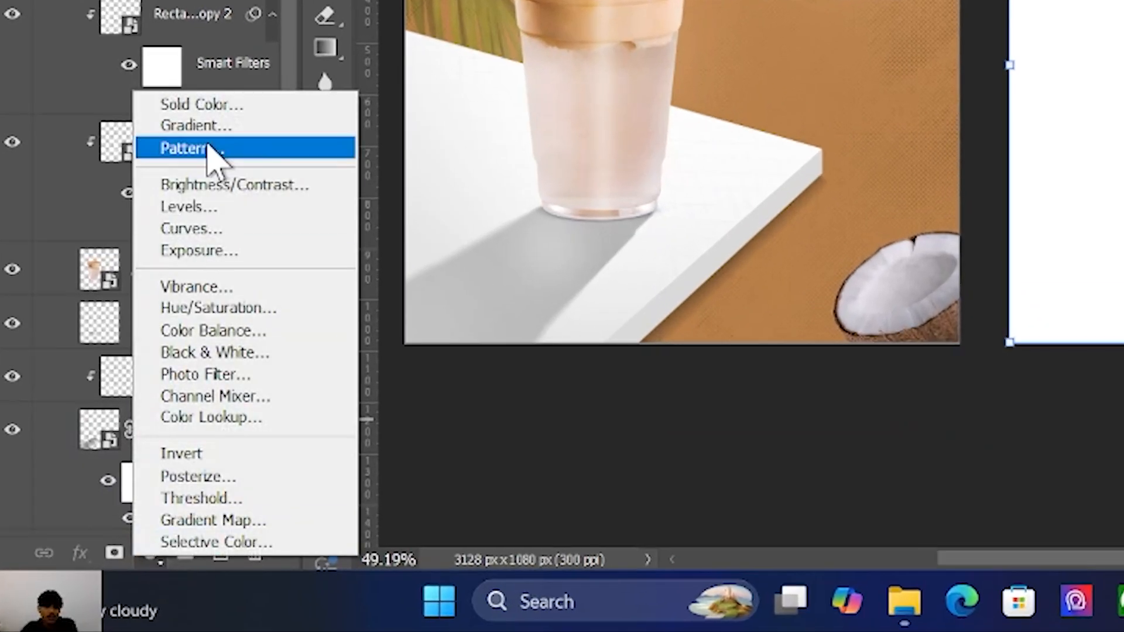
click(337, 97)
drag(796, 96, 855, 157)
click(489, 174)
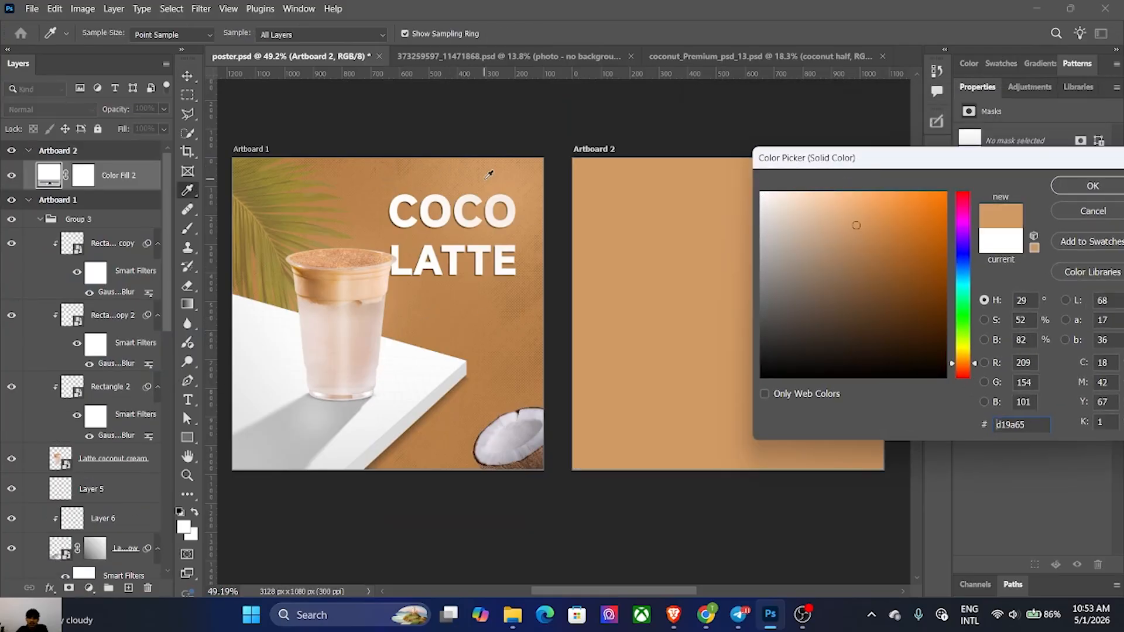
click(1084, 189)
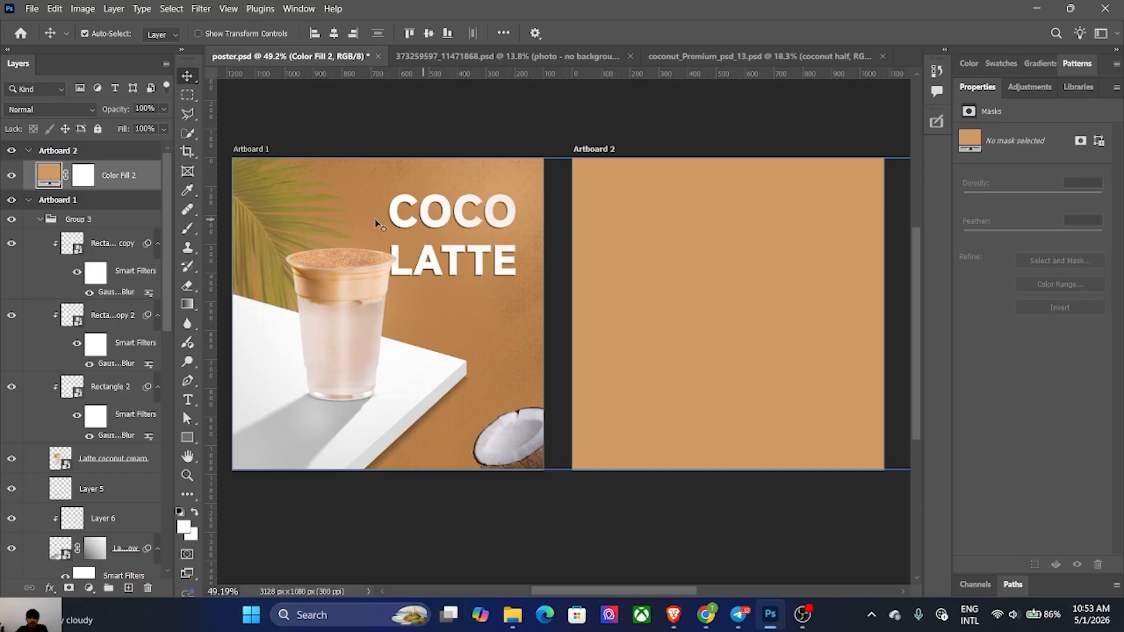
Step: Put the color fill in a group named "bg" and add an empty layer above the fill inside it
click(108, 587)
drag(121, 189, 88, 170)
click(81, 171)
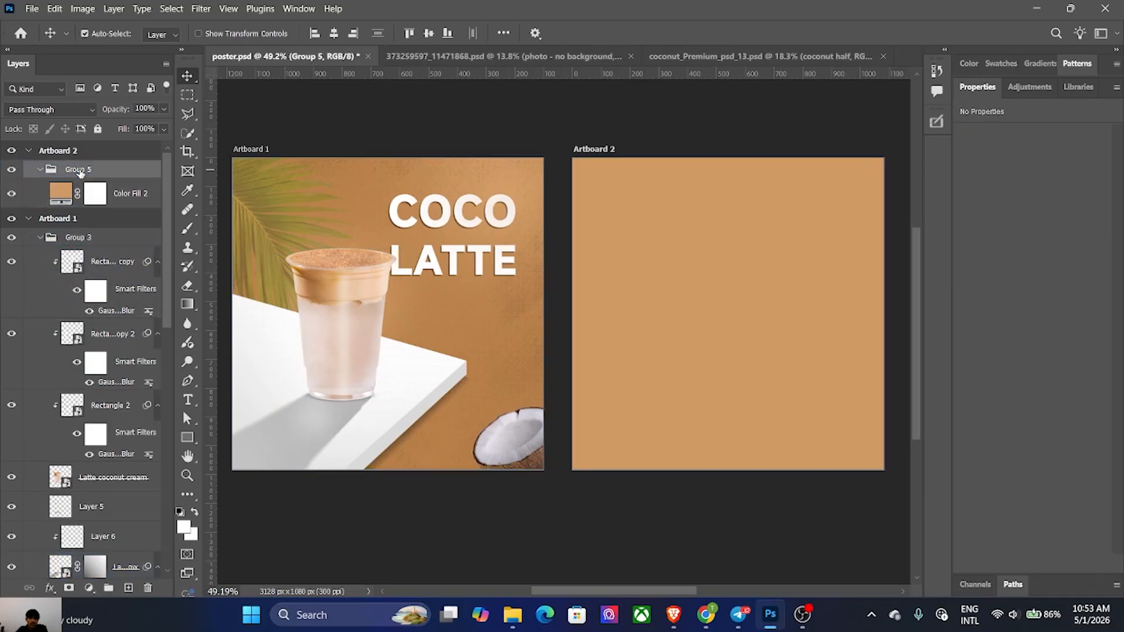
text(bg)
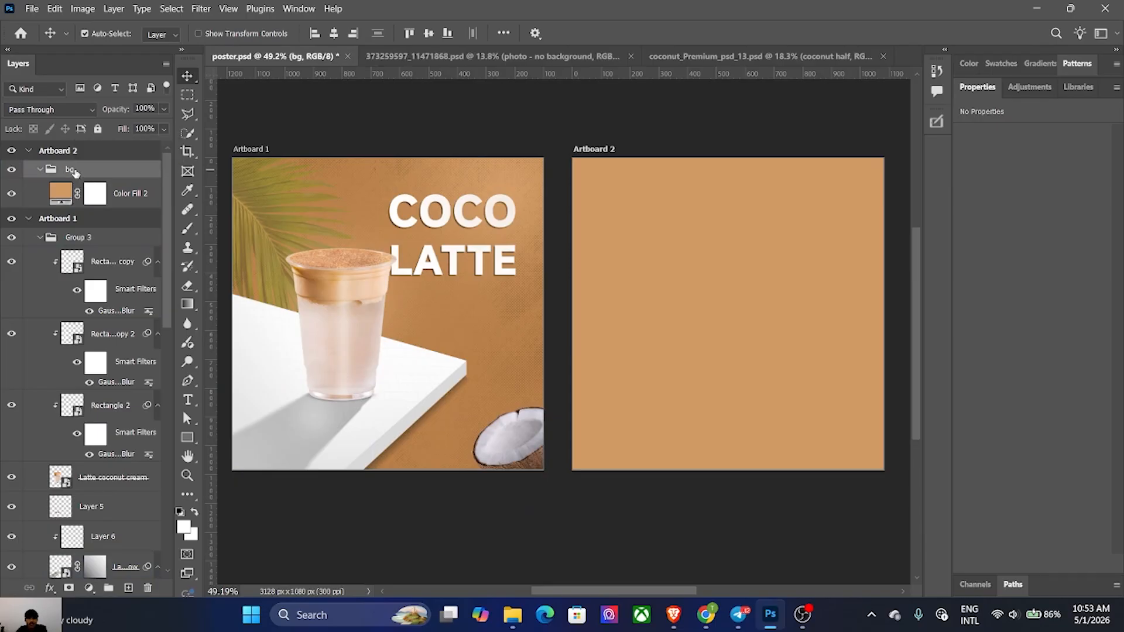
click(84, 185)
key(ctrl+shift+alt+n)
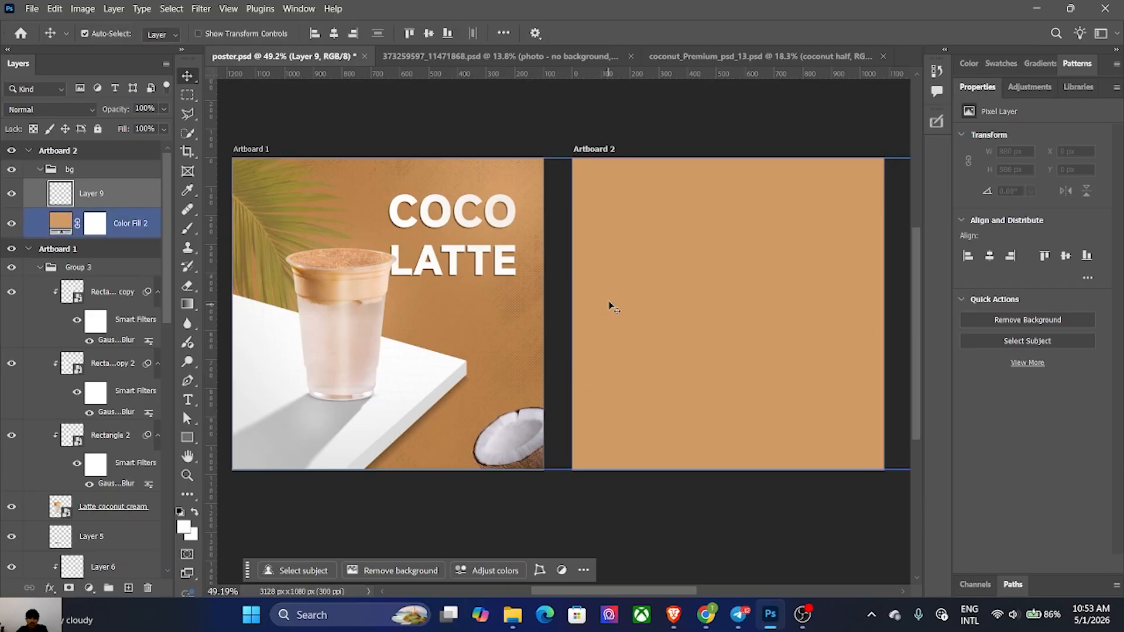
click(611, 307)
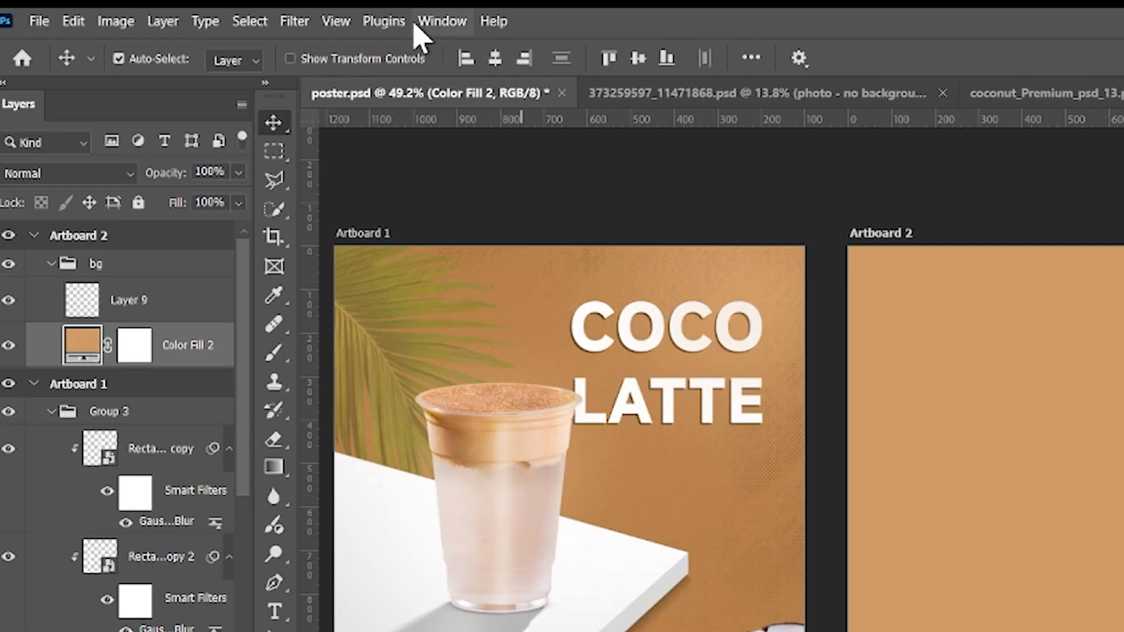
Step: Create a guide layout on Artboard 2 with 2 columns, 2 rows and 80 px margins, plus a horizontal guide at about 700 px
click(334, 21)
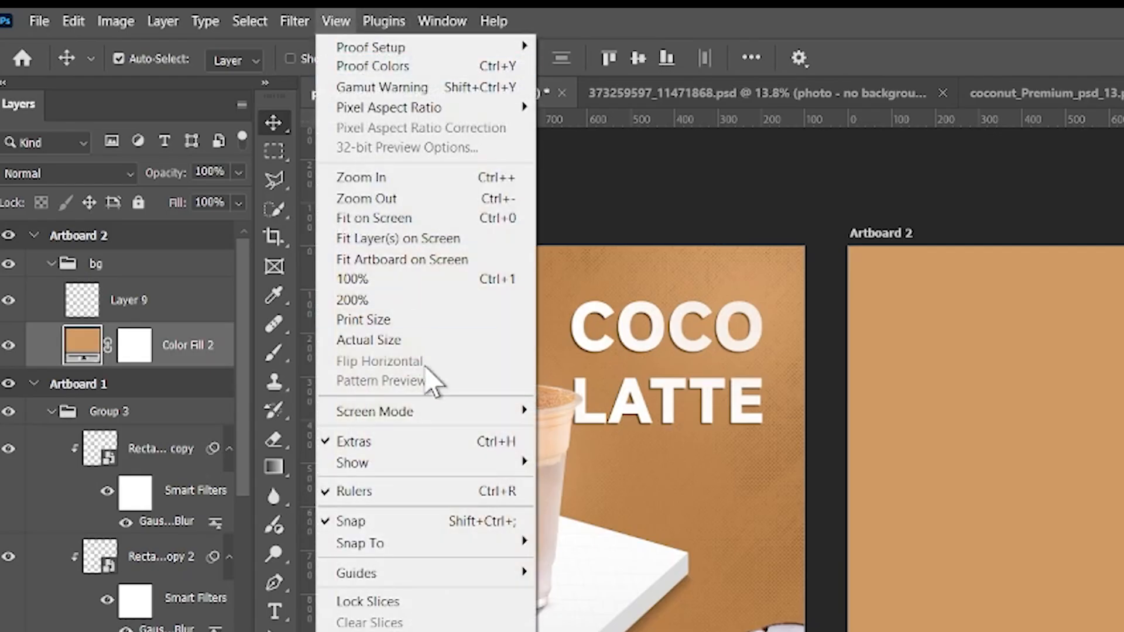
mouse_move(484, 572)
click(602, 536)
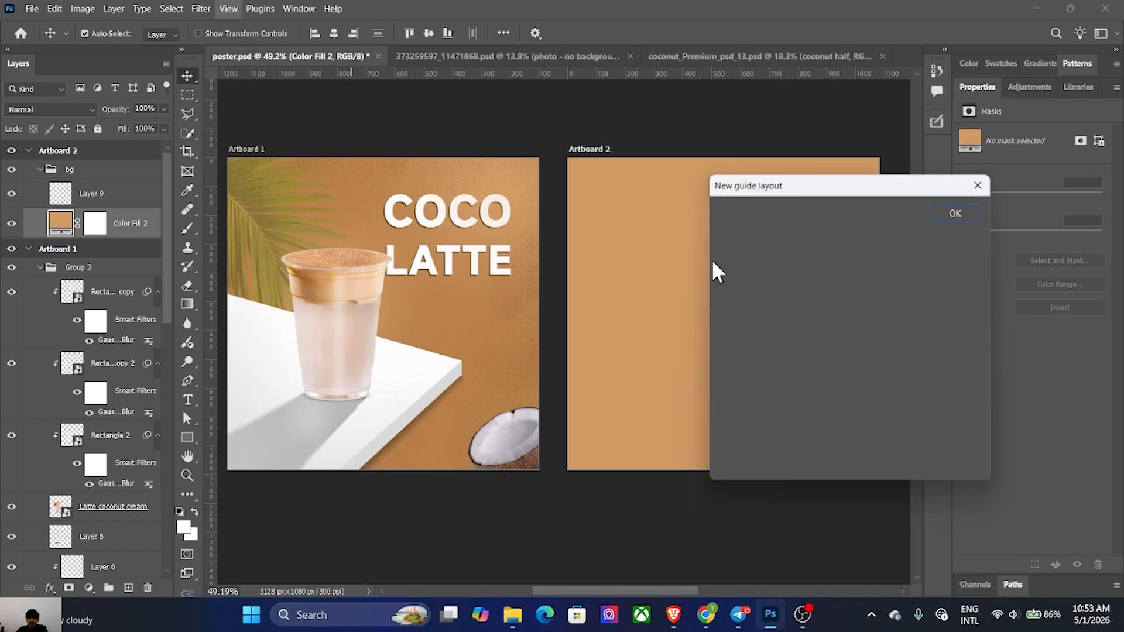
drag(851, 189, 1000, 125)
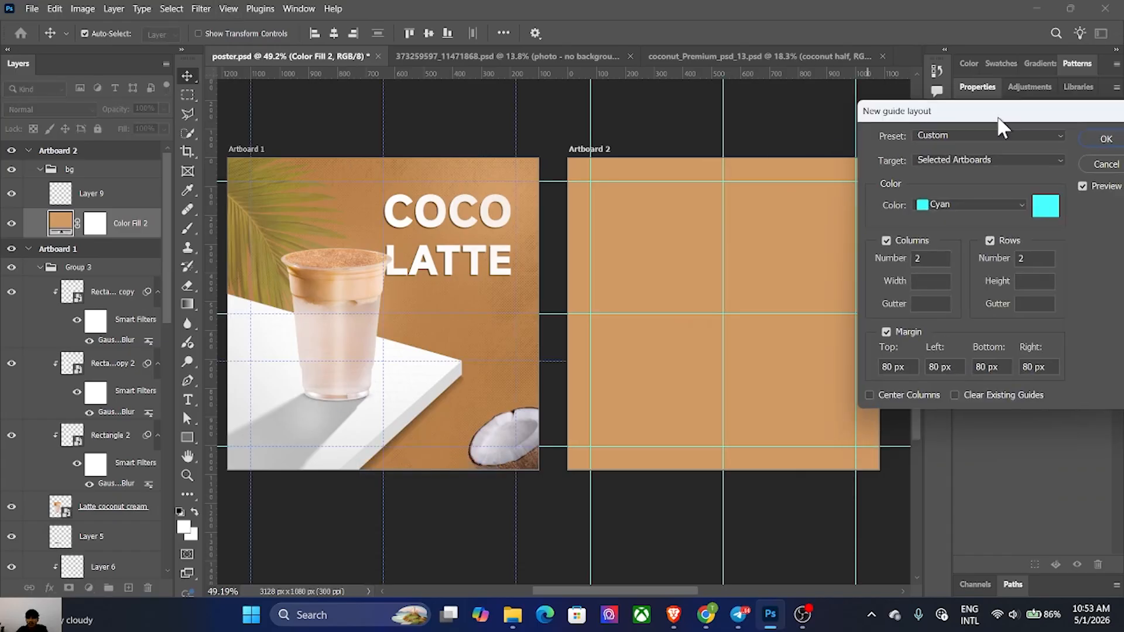
click(1002, 162)
click(998, 230)
click(1100, 140)
drag(730, 280, 774, 296)
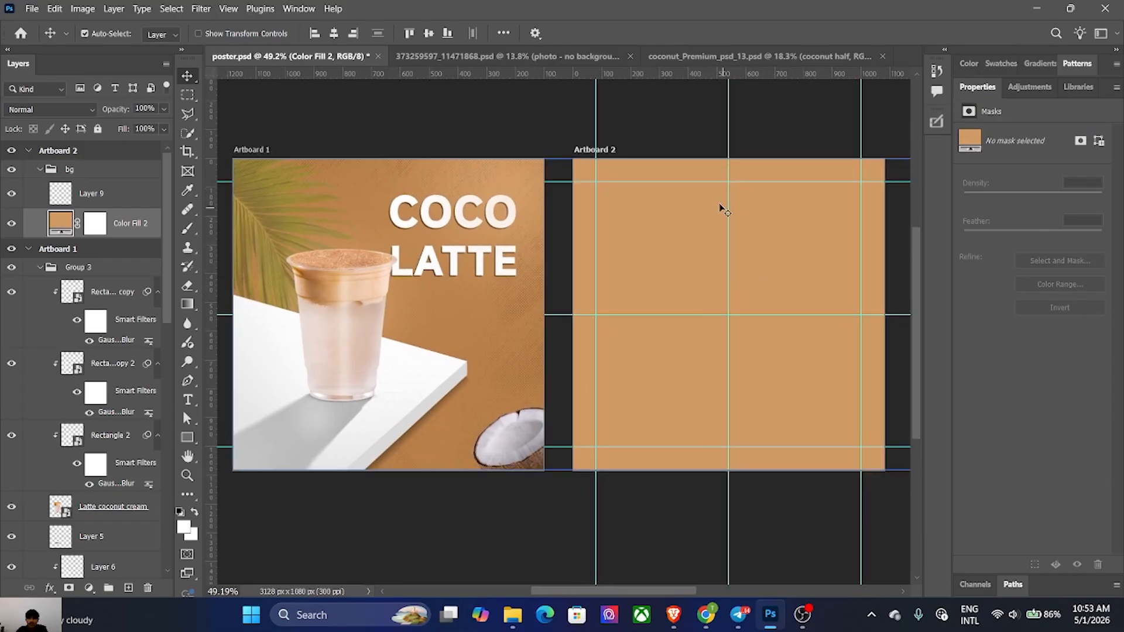
drag(686, 75, 743, 362)
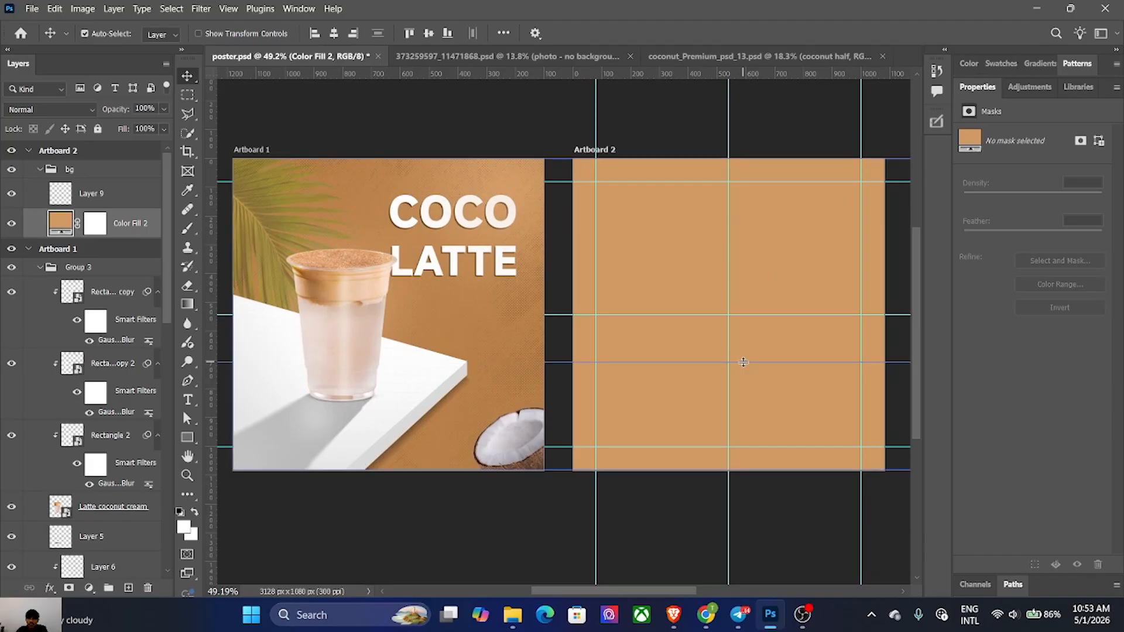
Step: Draw a rectangle about 595 by 587 px over the lower-left quarter of Artboard 2 and fill it with white
click(93, 193)
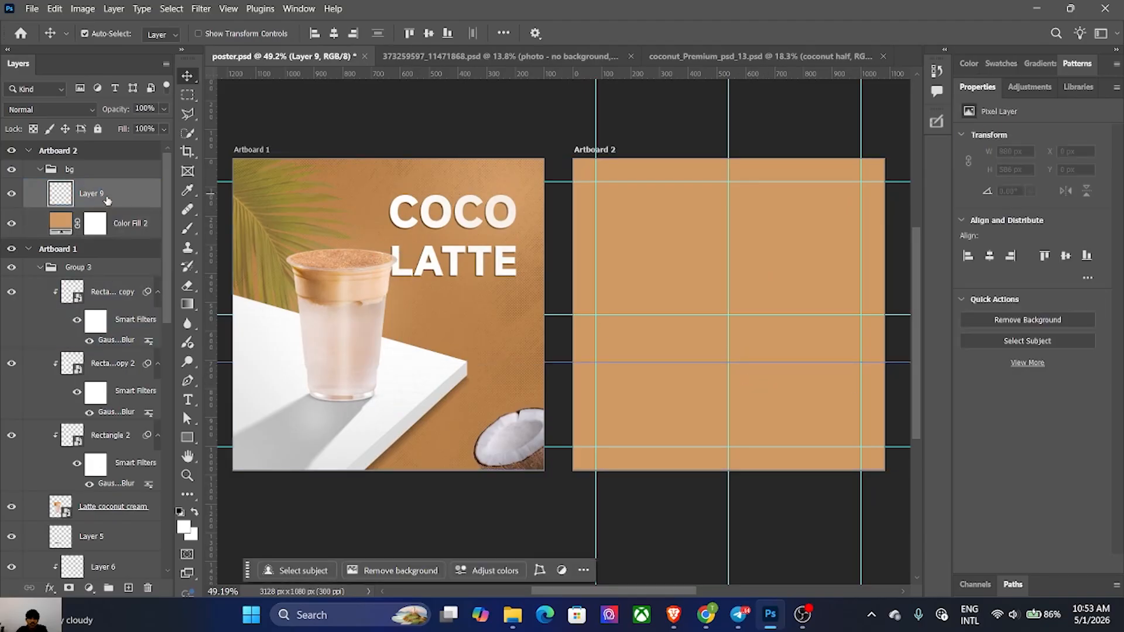
click(188, 438)
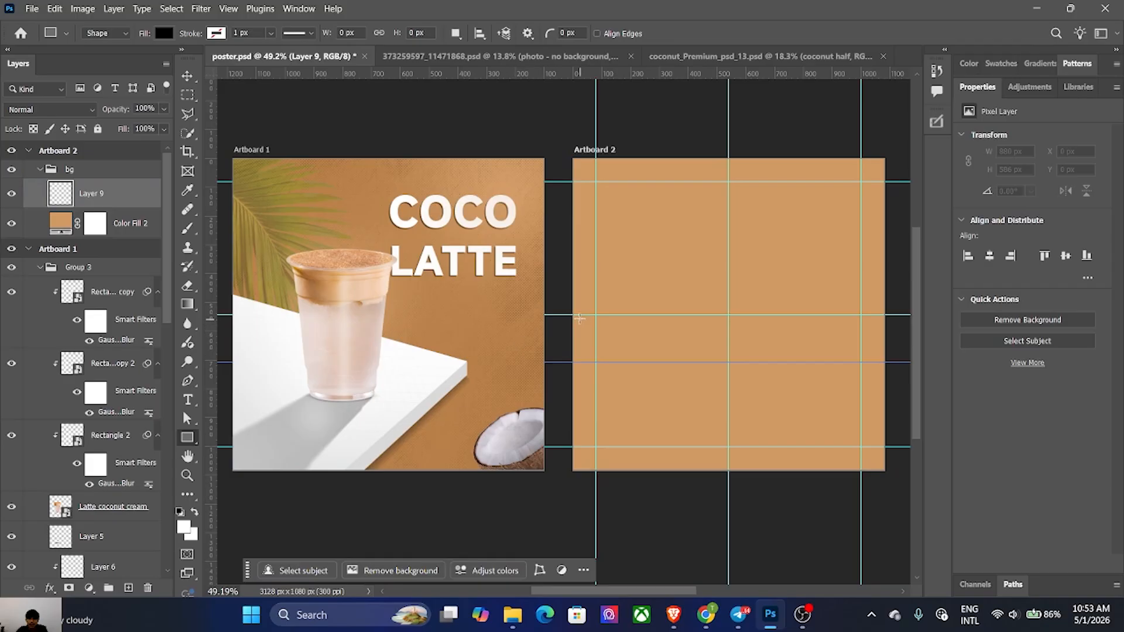
drag(556, 314, 730, 483)
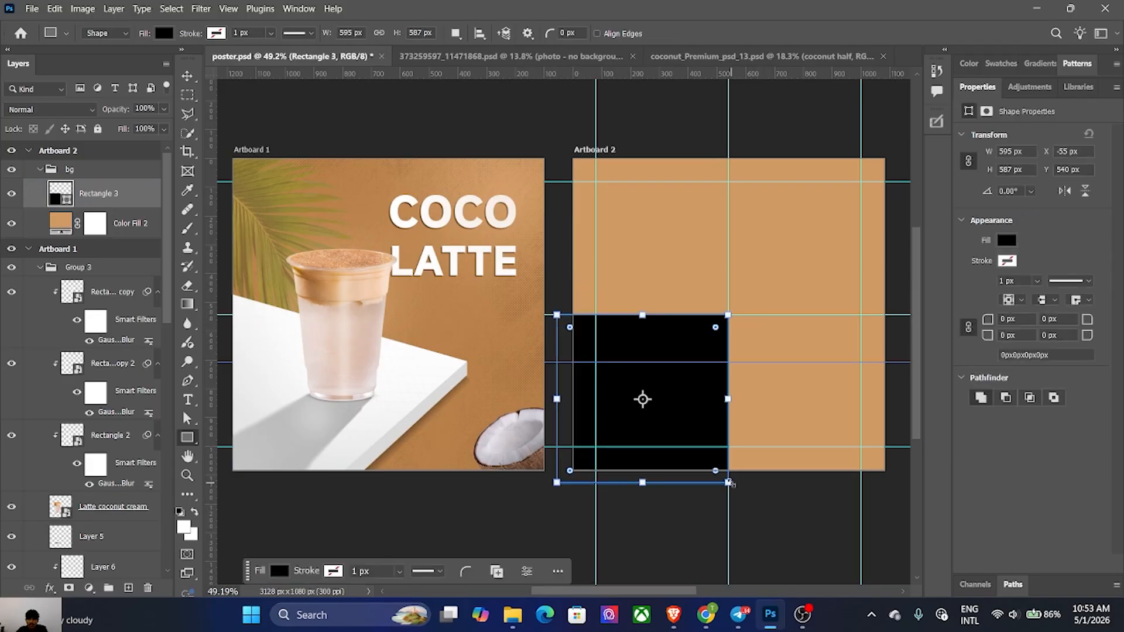
click(163, 34)
click(85, 111)
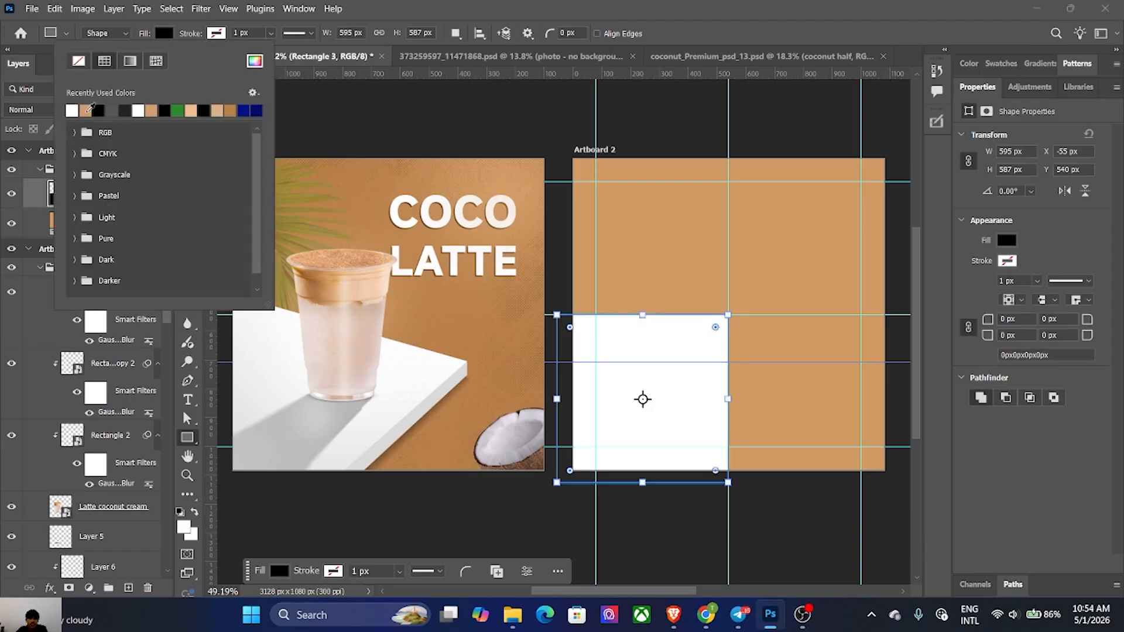
click(164, 31)
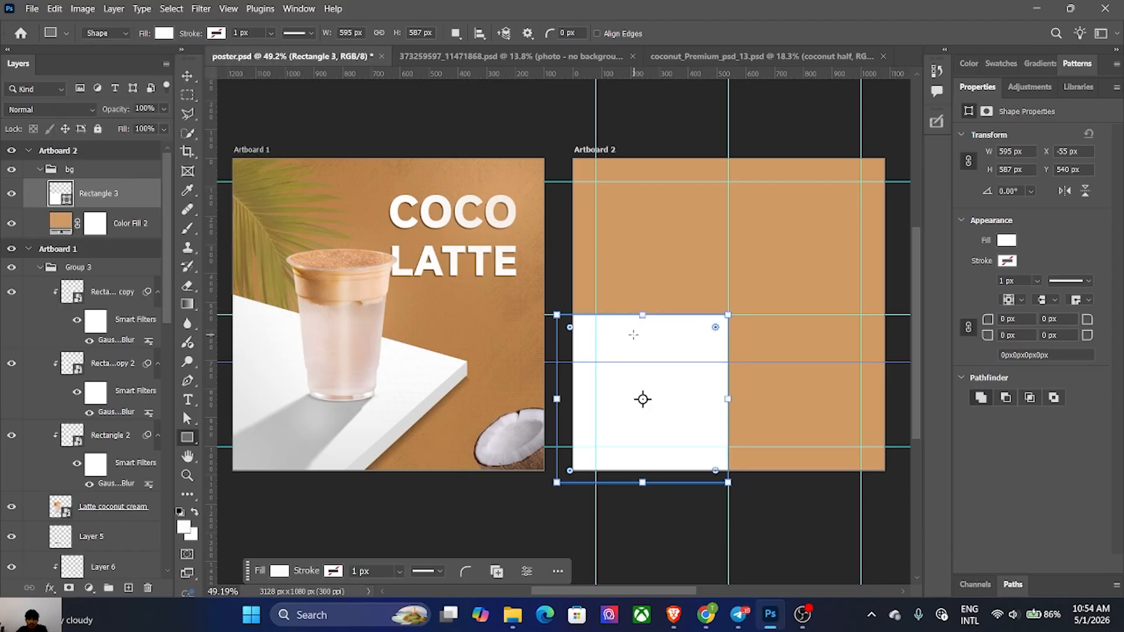
Step: Distort the white rectangle into an angled tabletop, stretching its upper-right corner out to the added horizontal guide and its lower-right corner inward
click(186, 81)
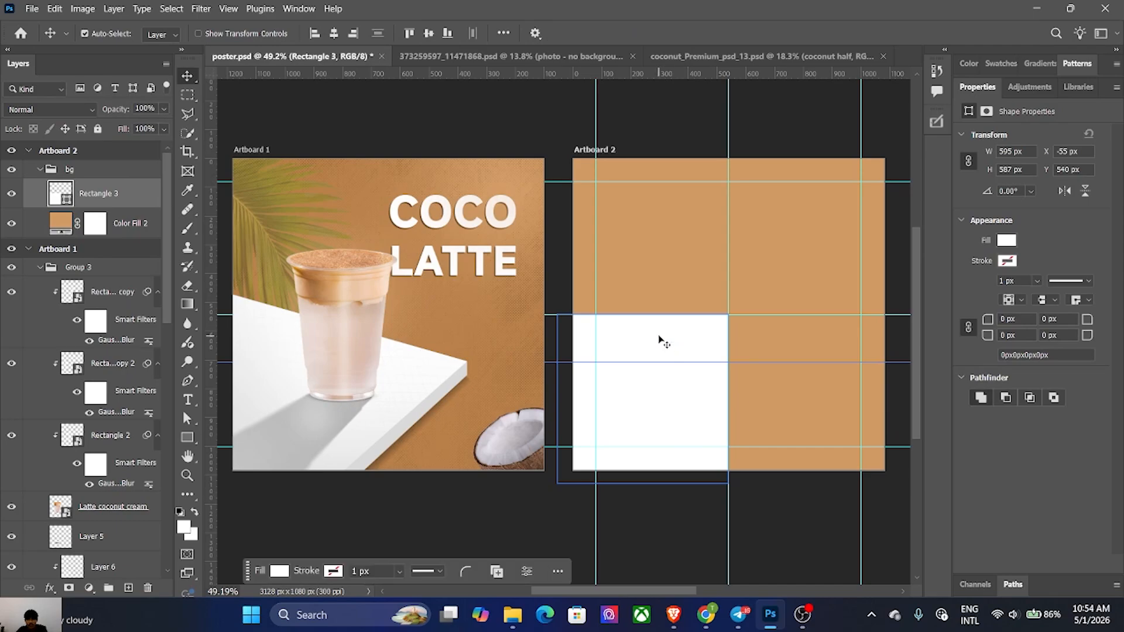
key(ctrl+t)
right_click(667, 353)
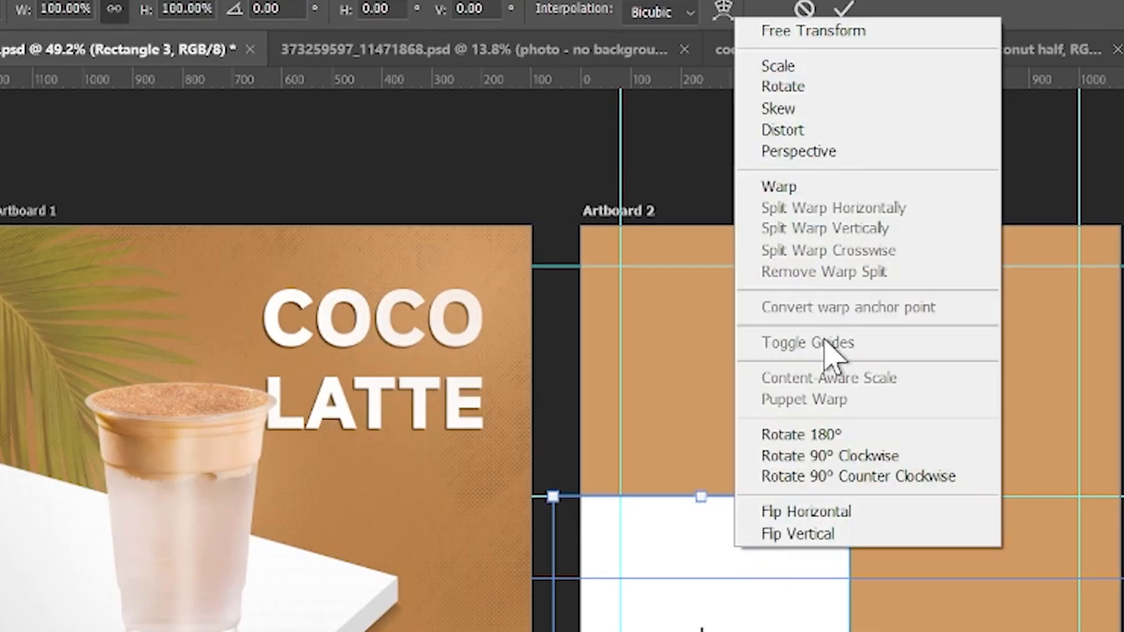
click(805, 131)
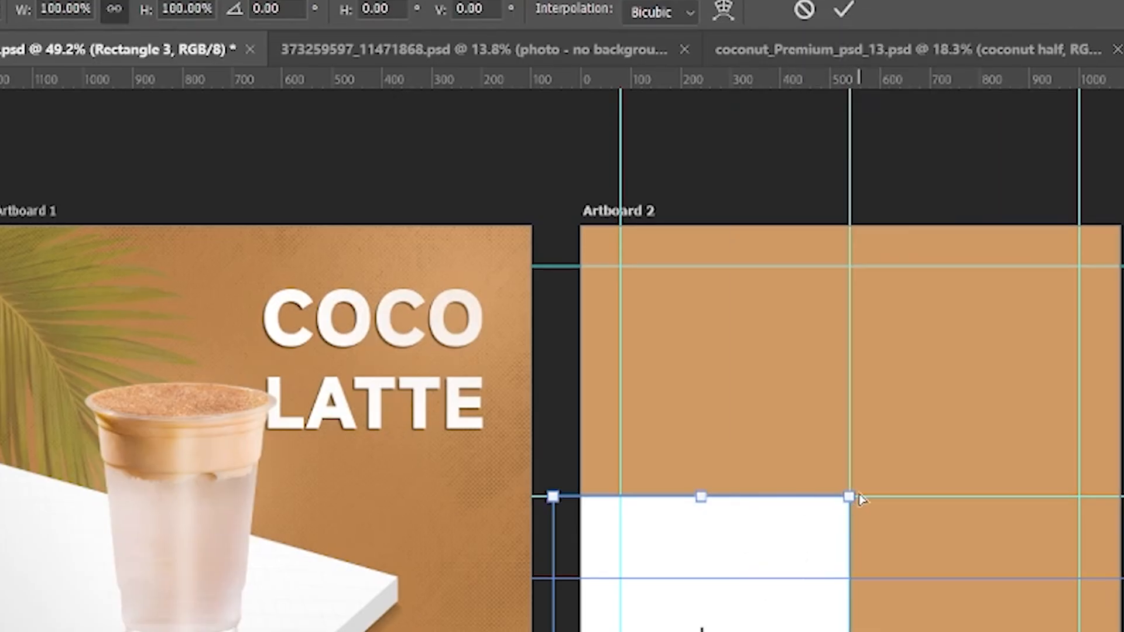
drag(859, 497, 879, 529)
drag(746, 334, 824, 362)
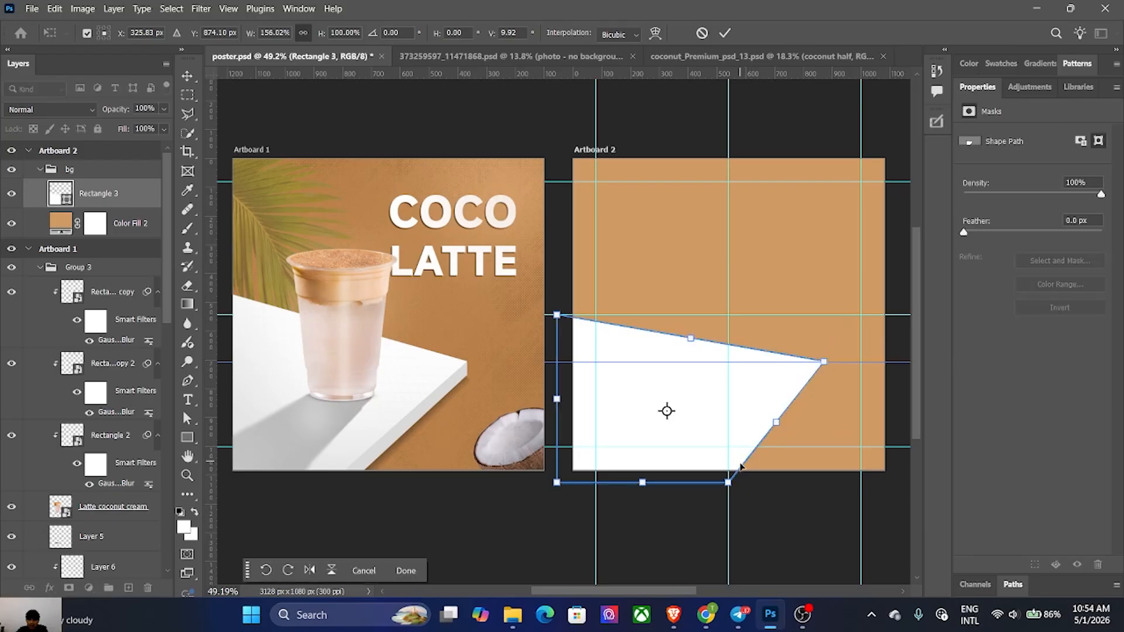
drag(728, 483, 683, 488)
drag(557, 315, 551, 305)
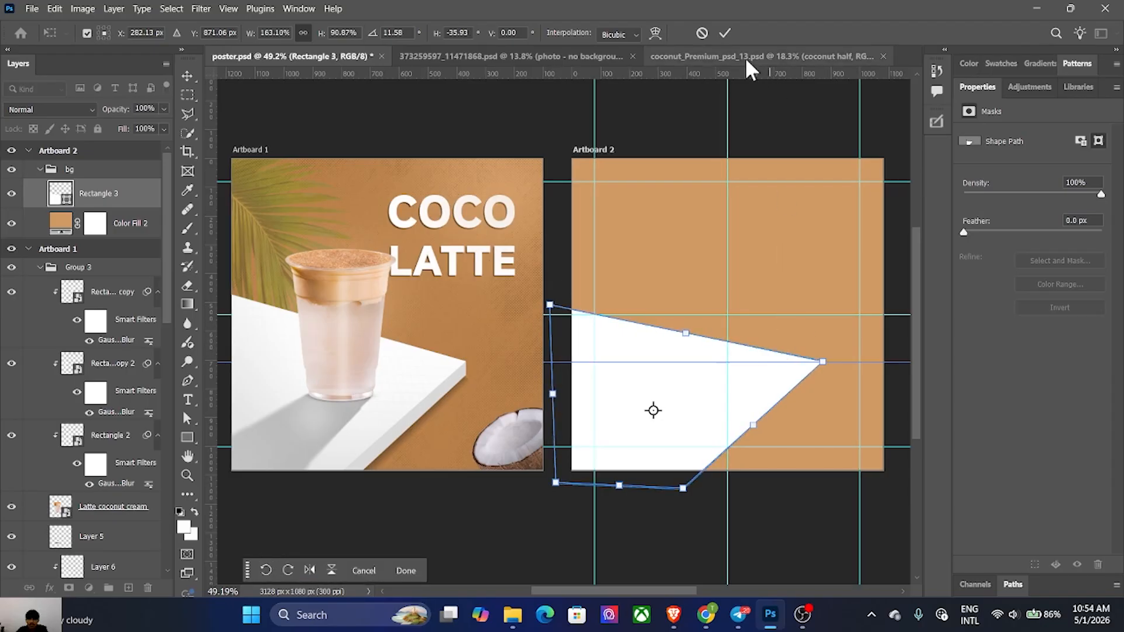
click(724, 32)
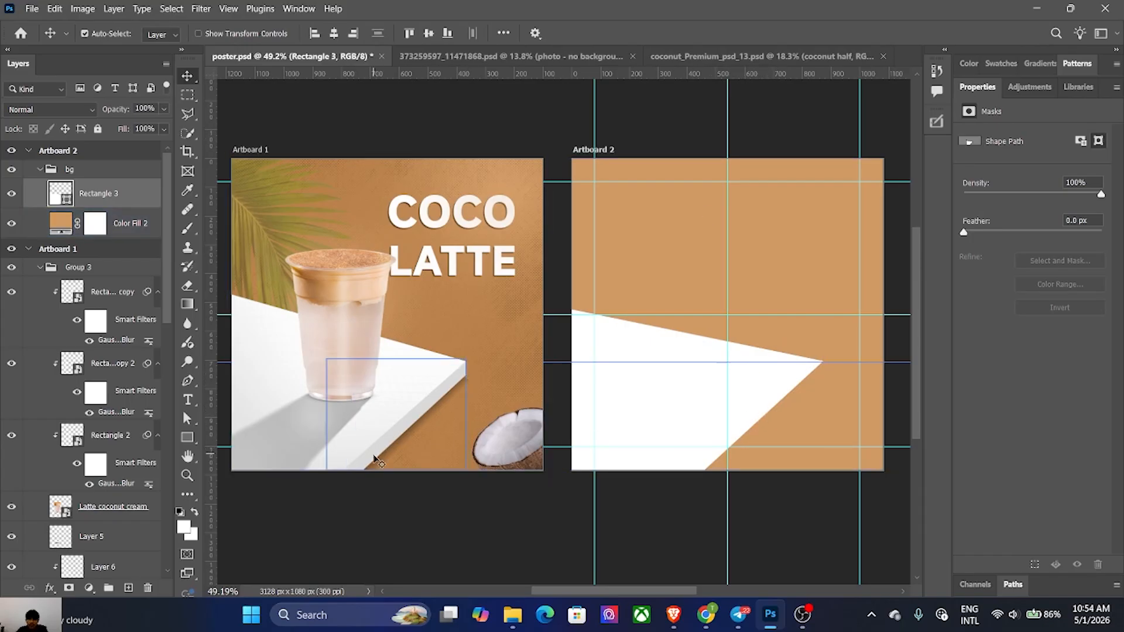
Step: Add an empty layer between the white tabletop shape and the tan color fill
click(808, 389)
scroll(697, 311, up, 5)
scroll(714, 340, down, 1)
click(630, 282)
drag(122, 196, 149, 225)
click(148, 226)
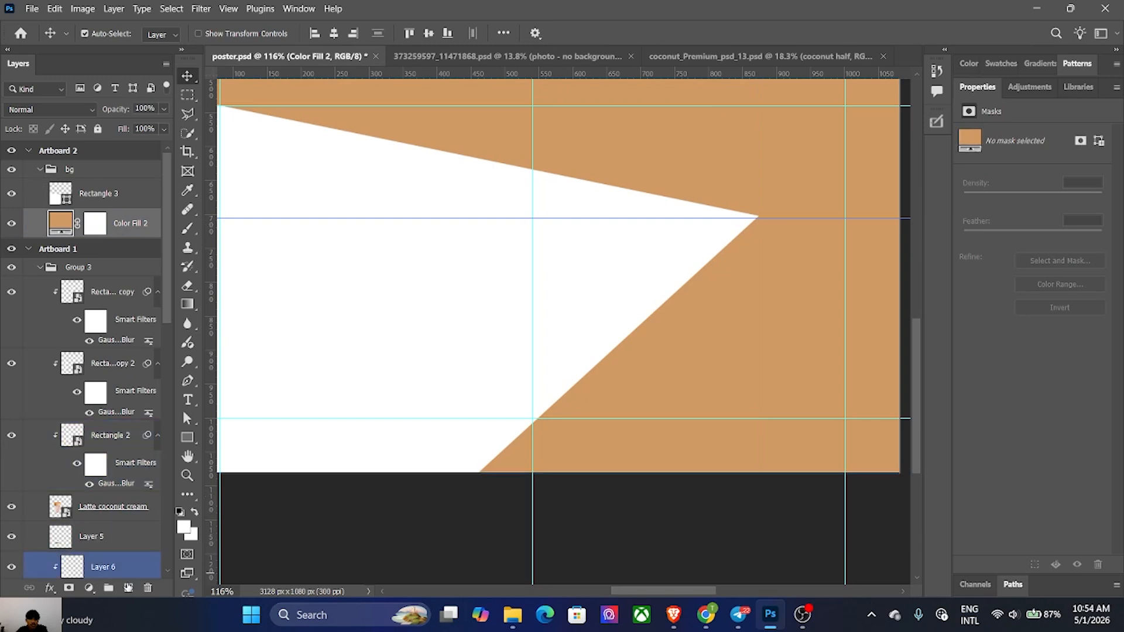
click(129, 588)
Step: Select a narrow strip along the tabletop's slanted lower-right edge with the Polygonal Lasso, running past the artboard's bottom
click(190, 113)
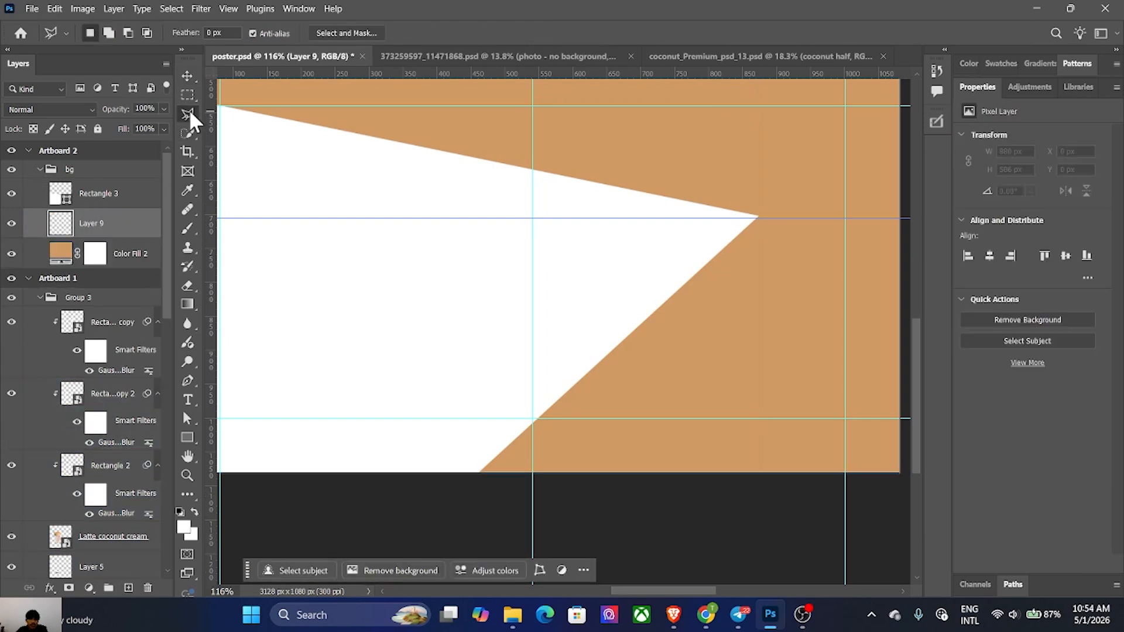
scroll(761, 222, up, 2)
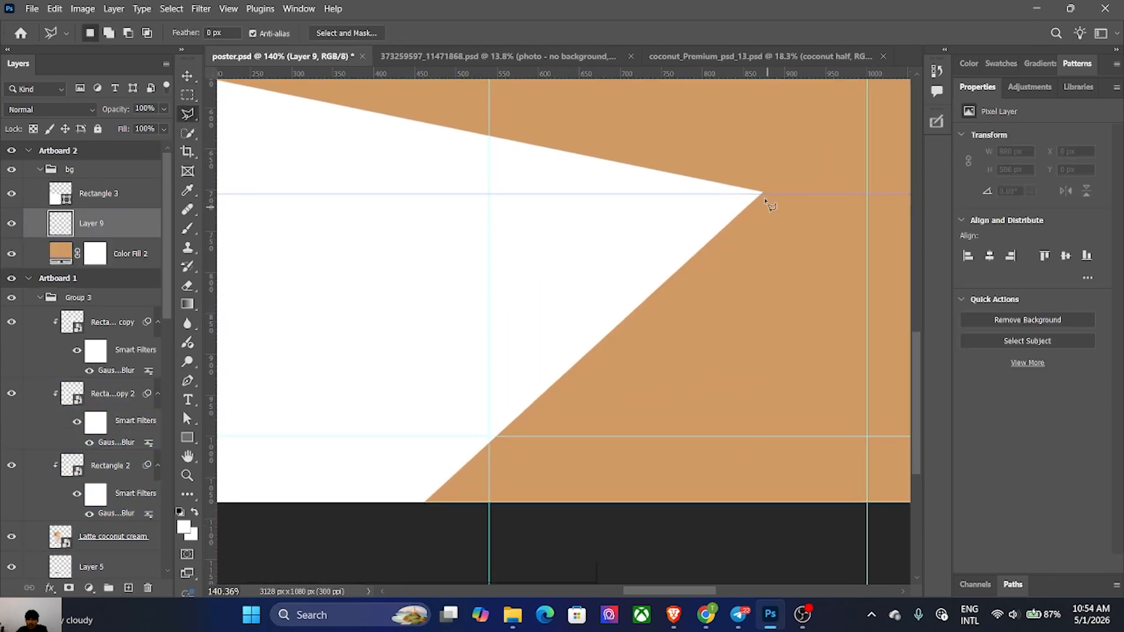
click(761, 194)
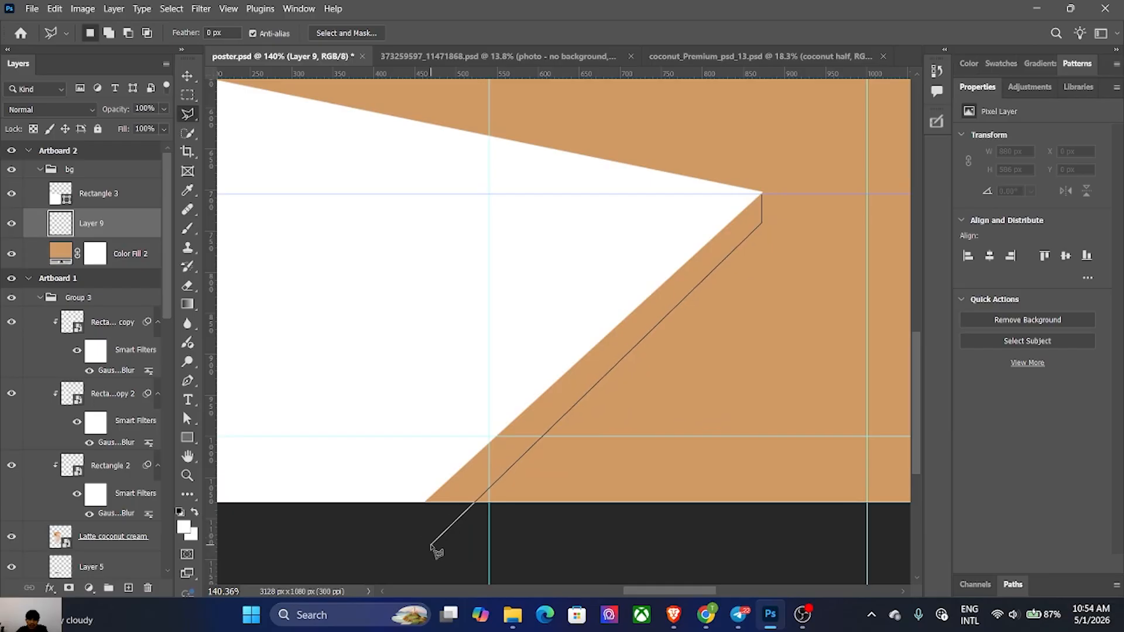
click(379, 497)
click(734, 195)
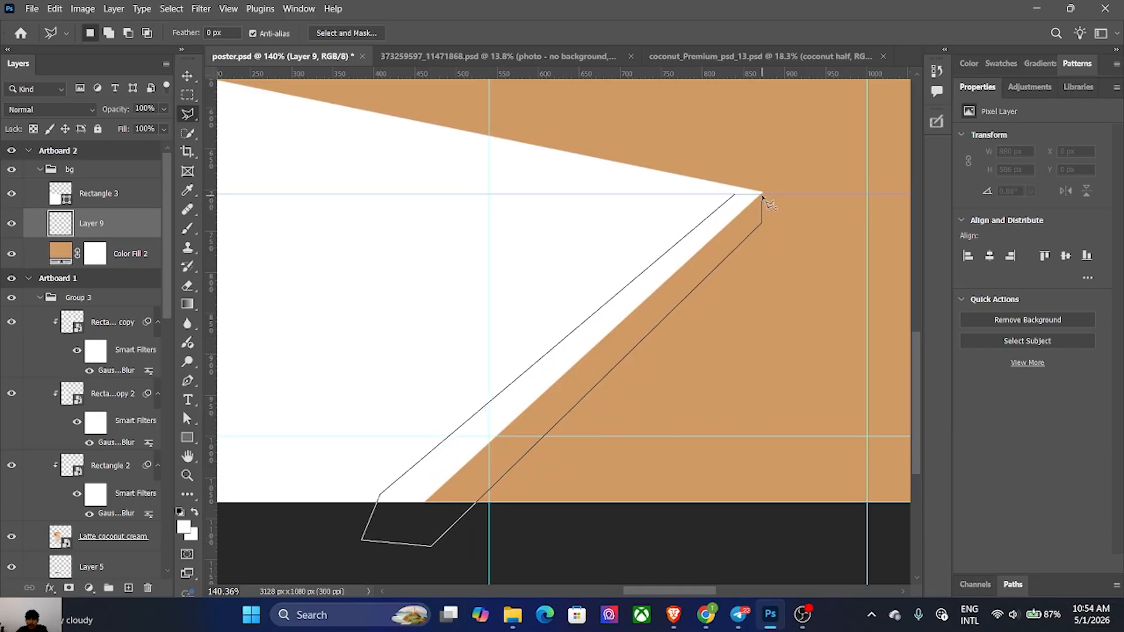
click(763, 194)
Step: Paint the selected strip light gray #e8e8e8 with a large soft brush at 100% opacity to form the table's side
scroll(710, 270, down, 3)
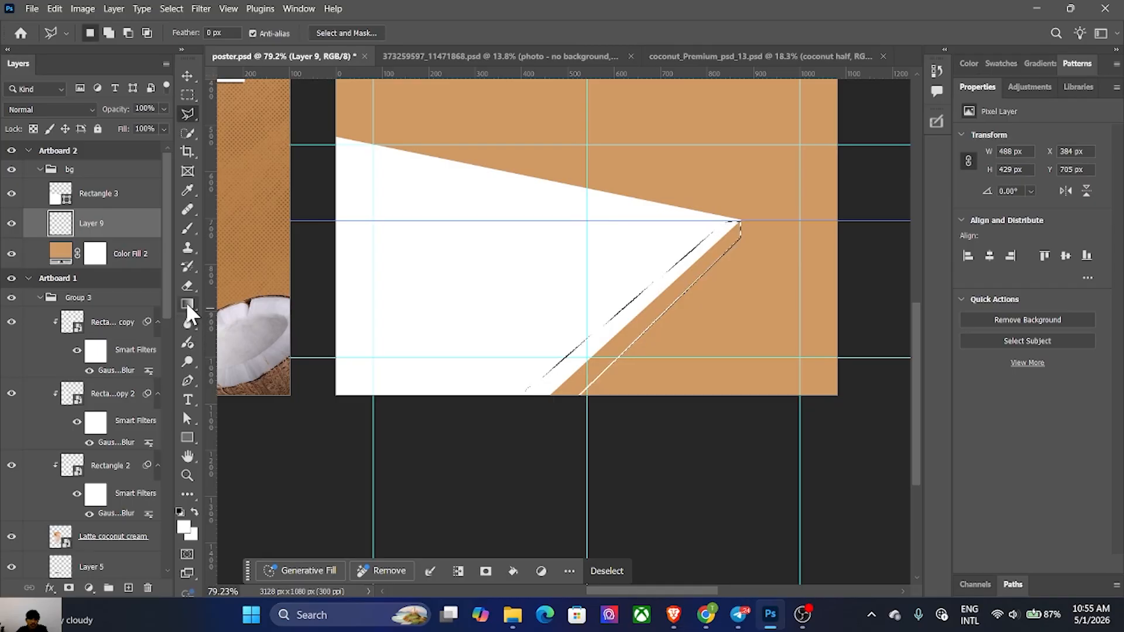
click(186, 228)
click(232, 228)
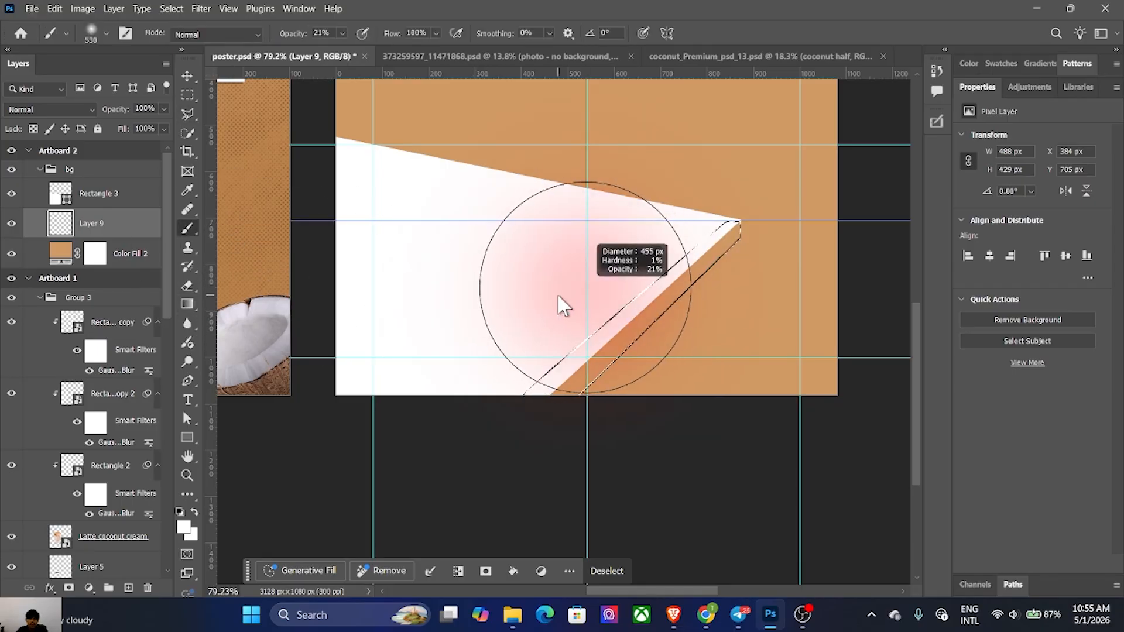
click(185, 527)
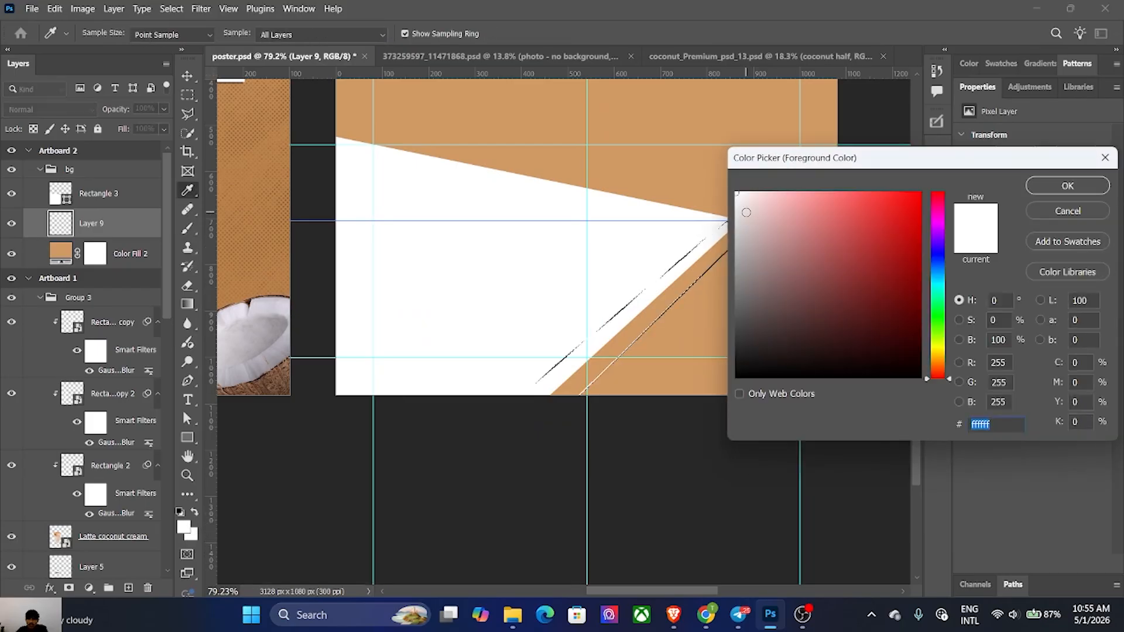
click(710, 215)
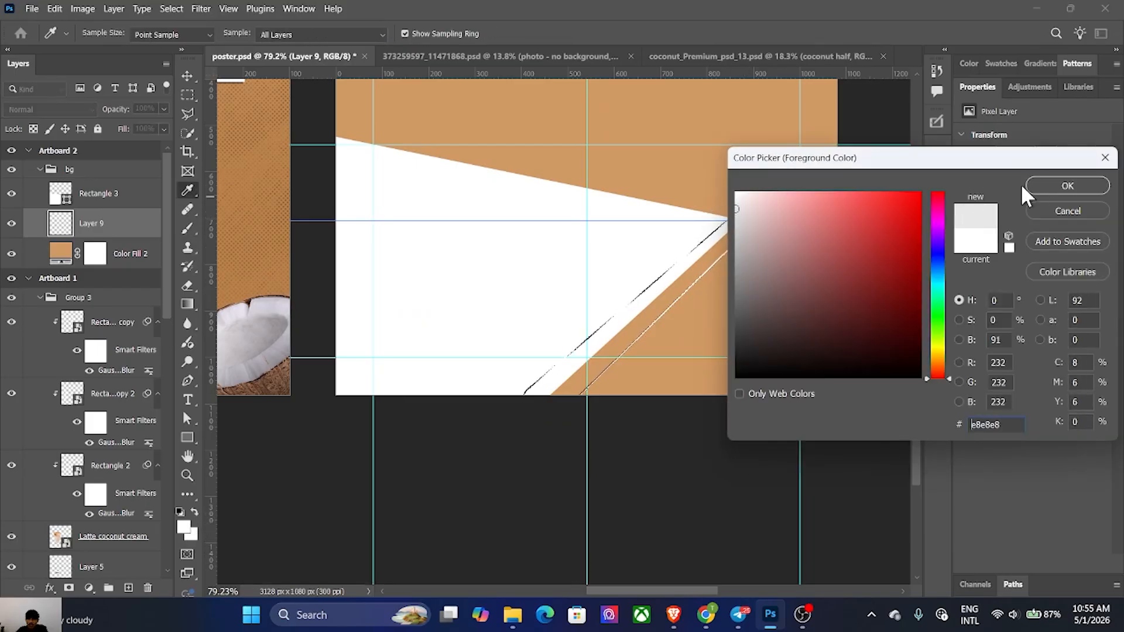
click(1036, 187)
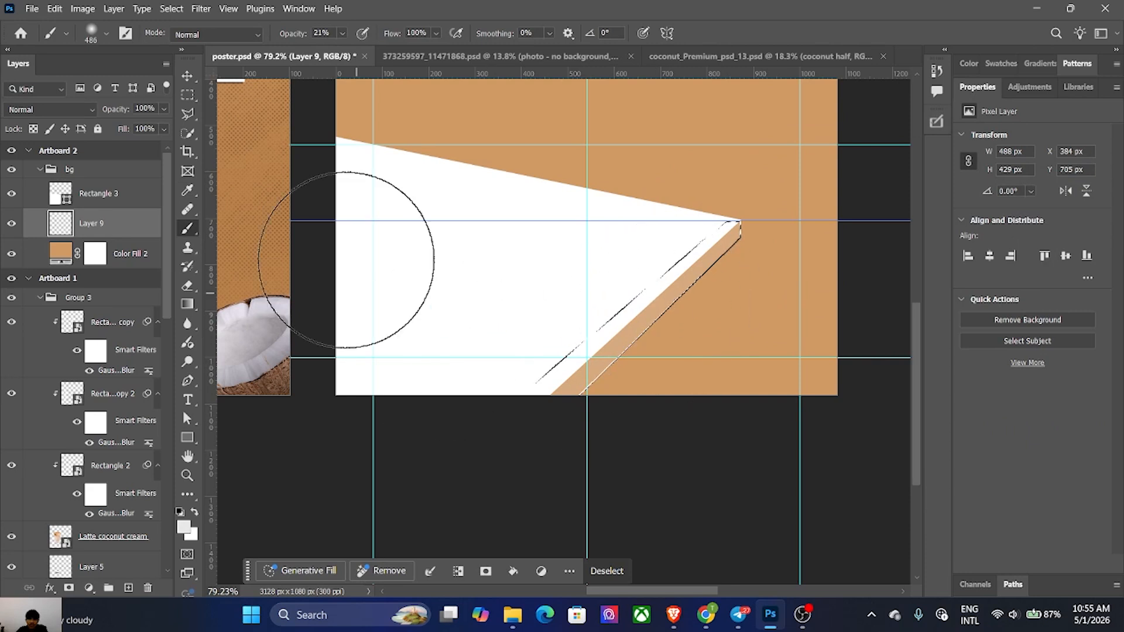
drag(702, 238, 534, 447)
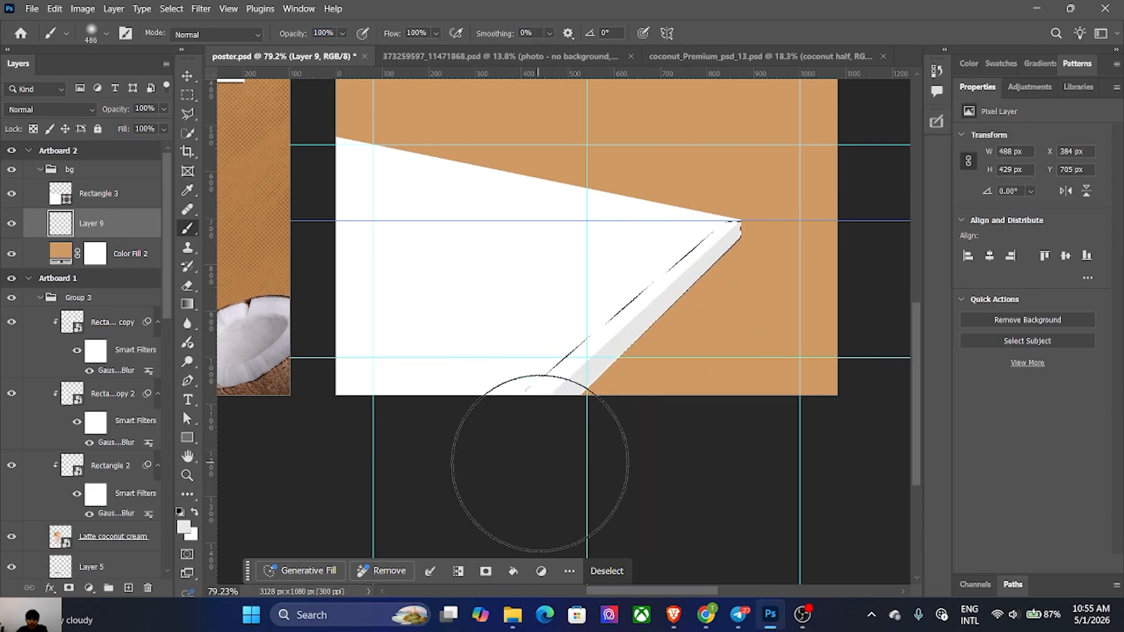
Step: Clear the strip selection and deselect all layers
click(188, 76)
key(ctrl+d)
scroll(577, 251, down, 4)
drag(578, 234, 692, 335)
scroll(639, 323, down, 2)
click(746, 496)
drag(757, 486, 757, 501)
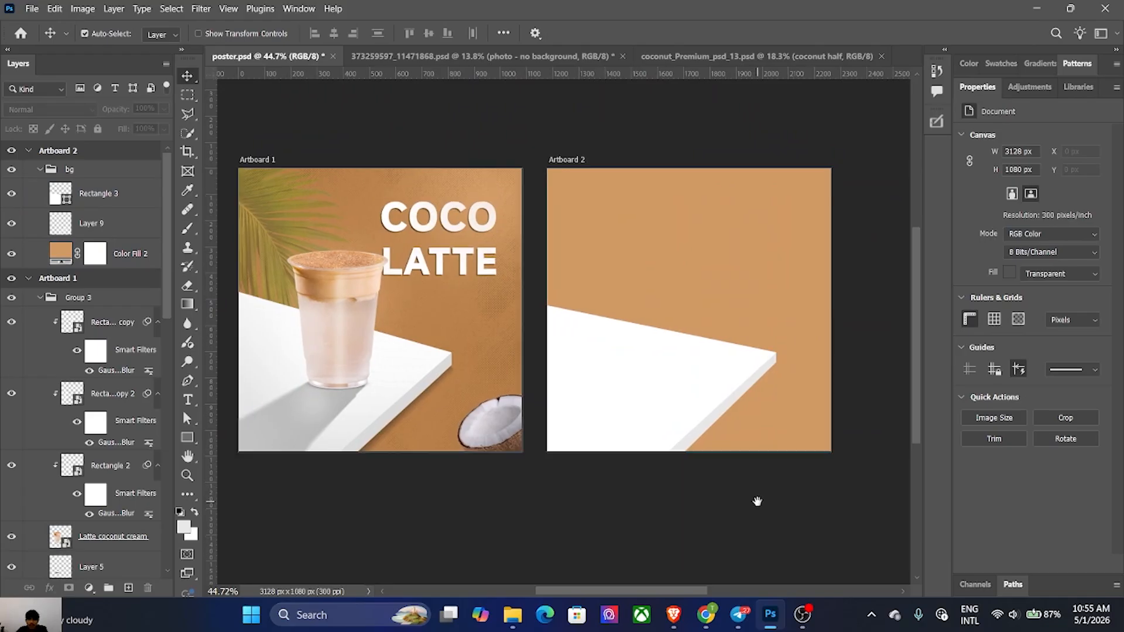
Step: Add an empty layer directly above the tan color fill, beneath the table's light gray side layer
drag(706, 435, 620, 437)
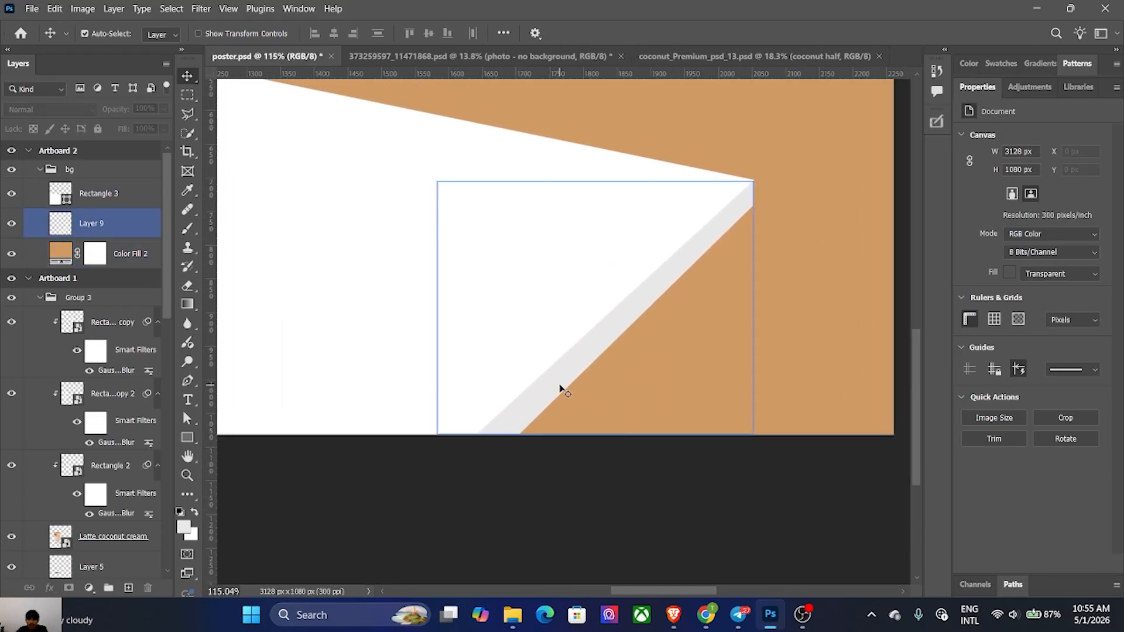
click(562, 386)
drag(564, 386, 563, 390)
click(88, 253)
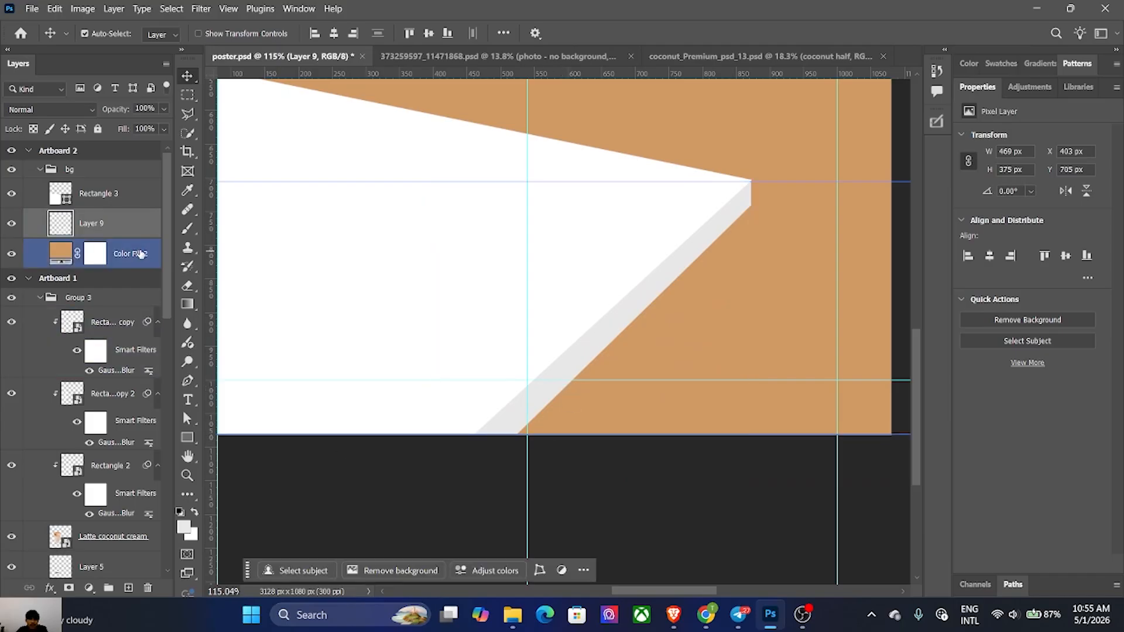
click(128, 587)
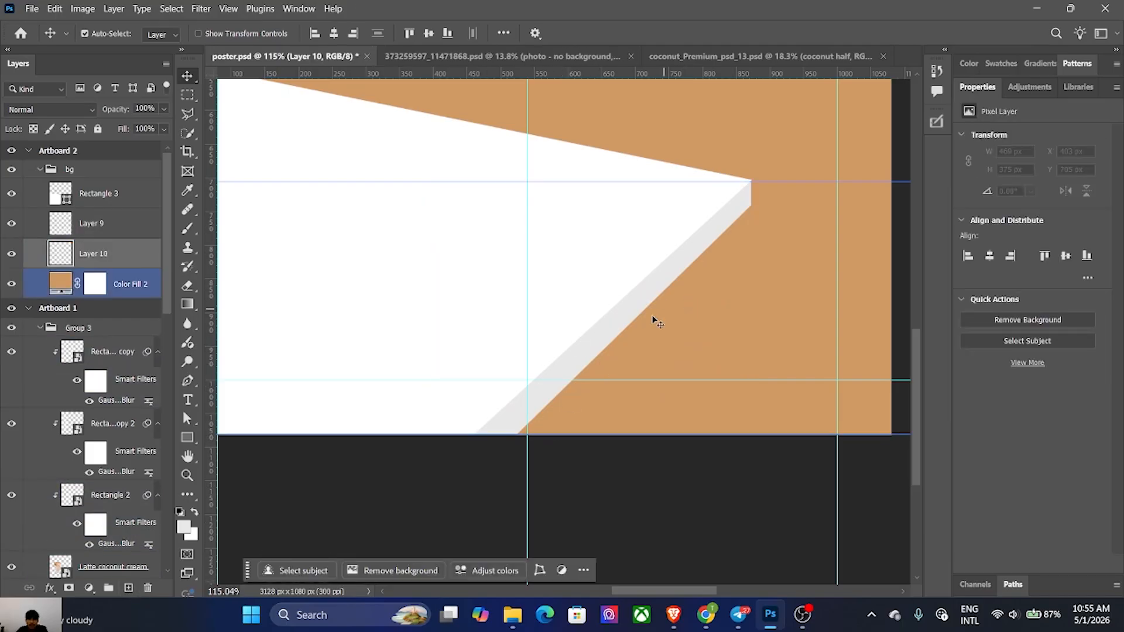
Step: Select a thin strip along the lower edge of the table's gray side with the Polygonal Lasso, running past the artboard's bottom
key(l)
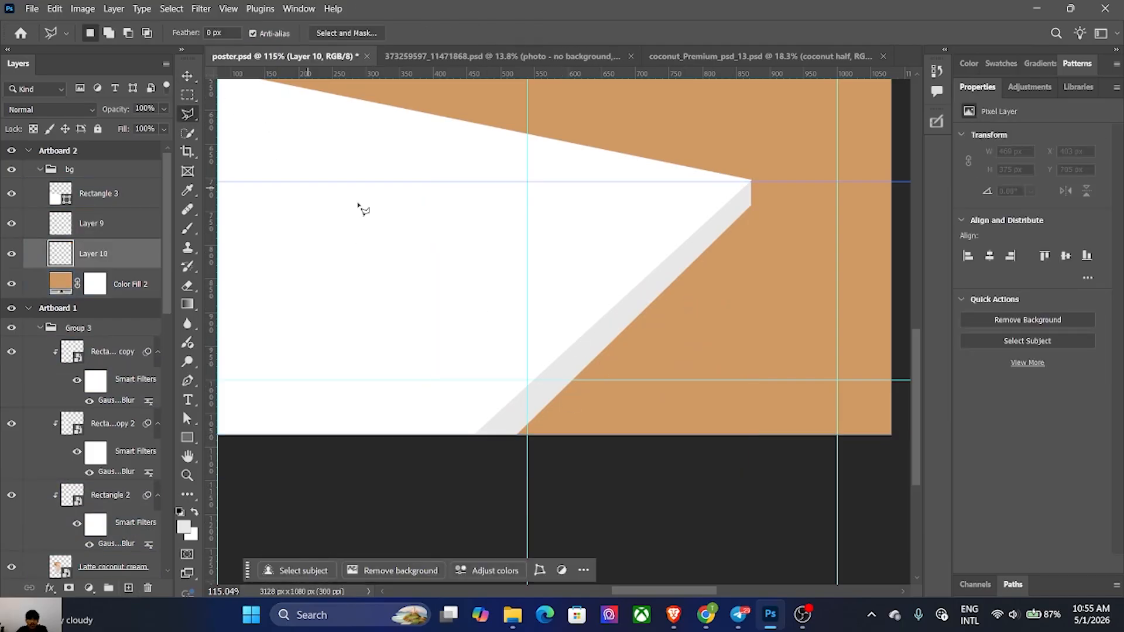
click(752, 205)
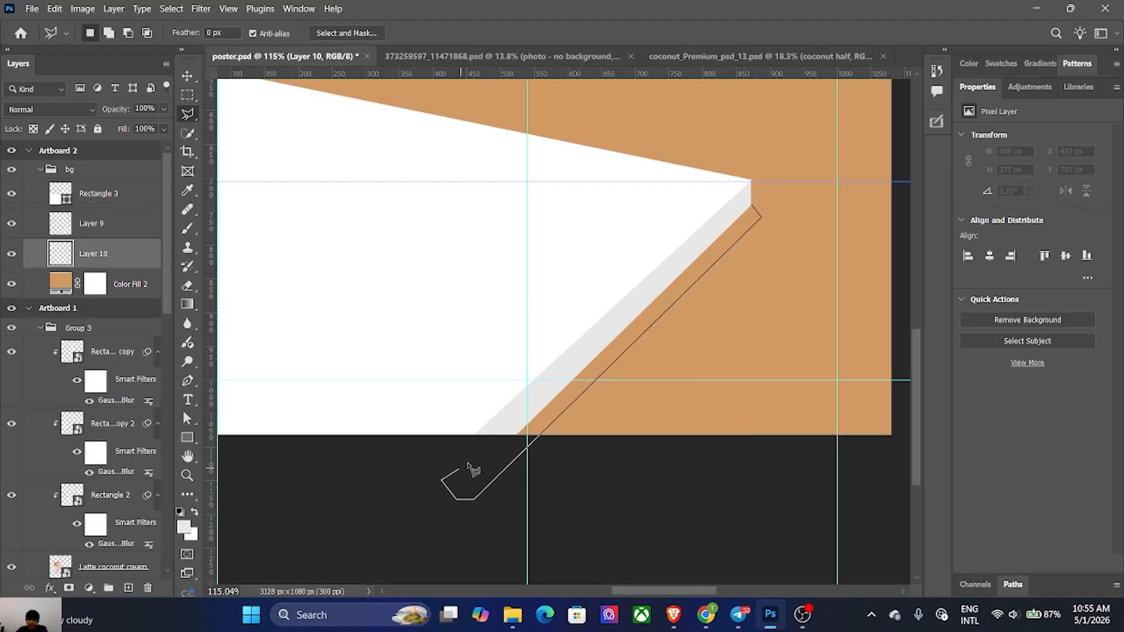
click(752, 206)
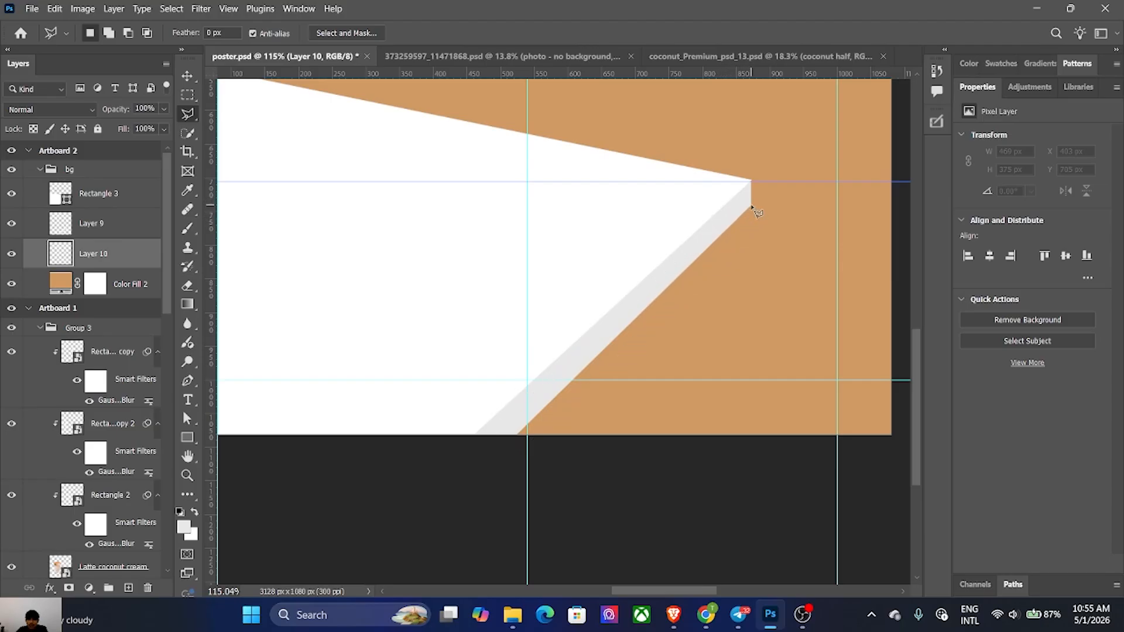
Step: Paint the selected strip black #000000 with a large soft brush at 100% opacity, and clear the selection
scroll(659, 395, down, 5)
scroll(658, 395, up, 2)
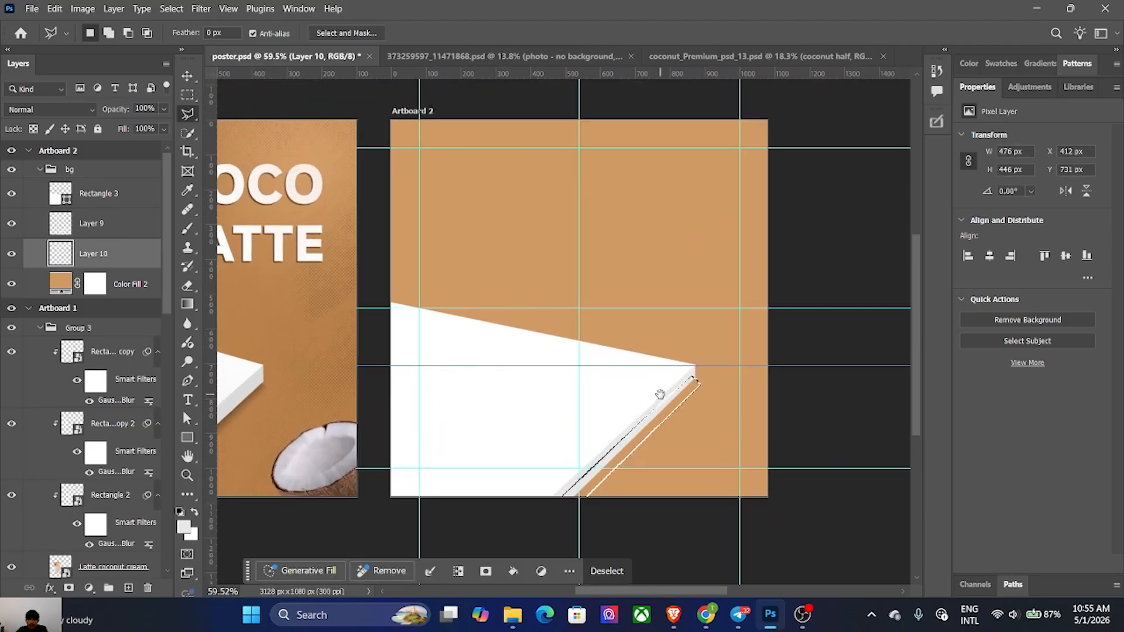
click(185, 528)
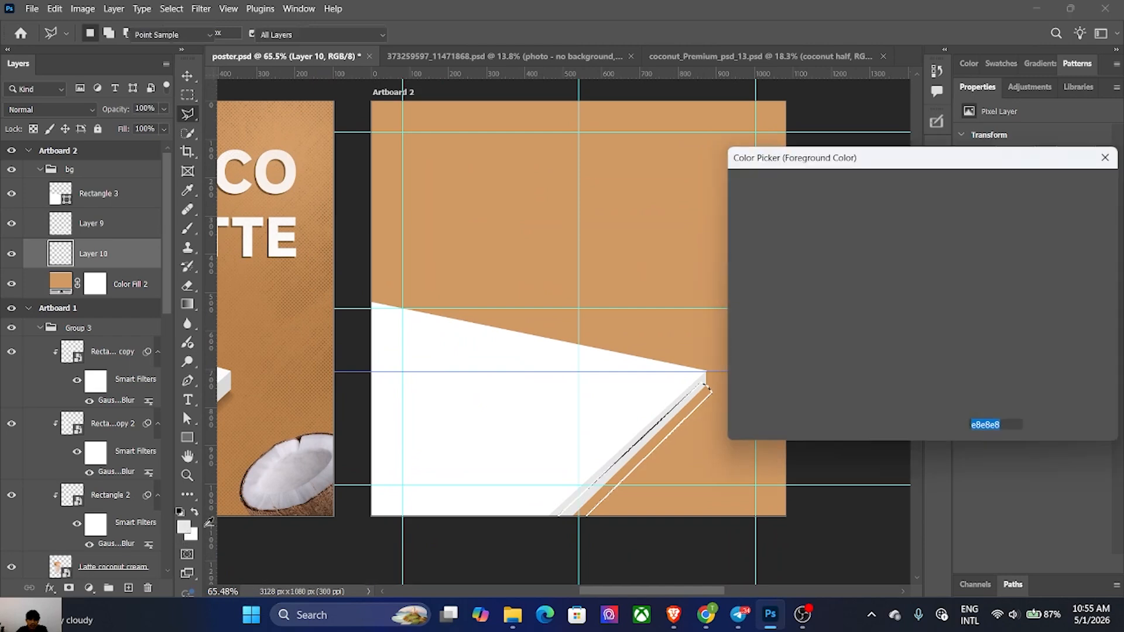
text(000000)
click(1066, 186)
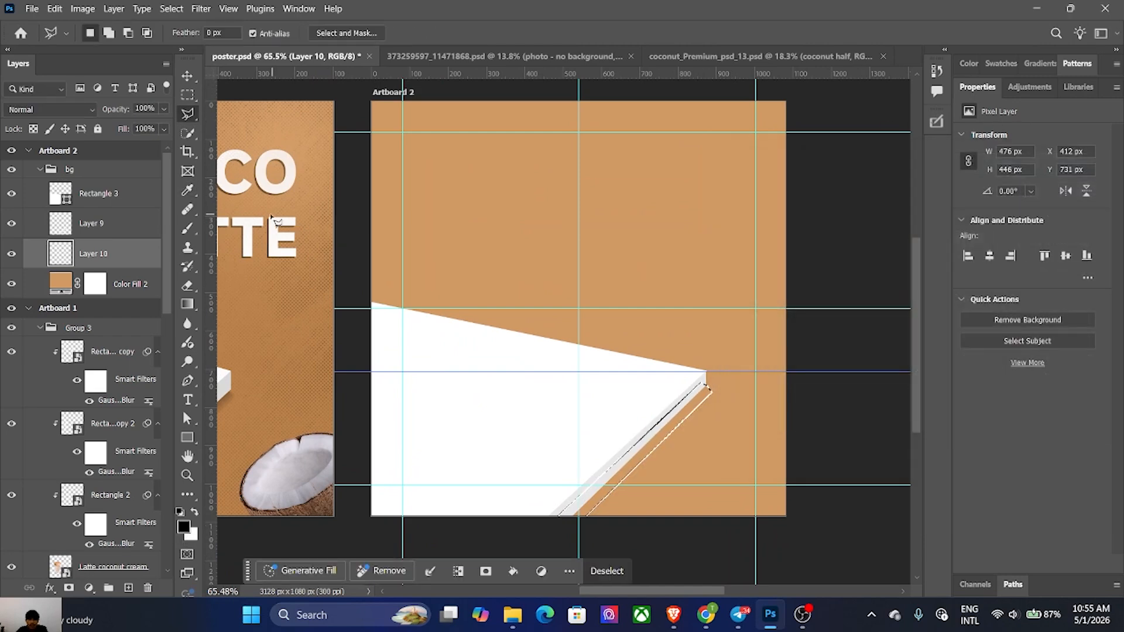
click(188, 228)
mouse_move(760, 421)
mouse_down()
mouse_move(609, 476)
mouse_move(709, 451)
mouse_move(657, 427)
mouse_up()
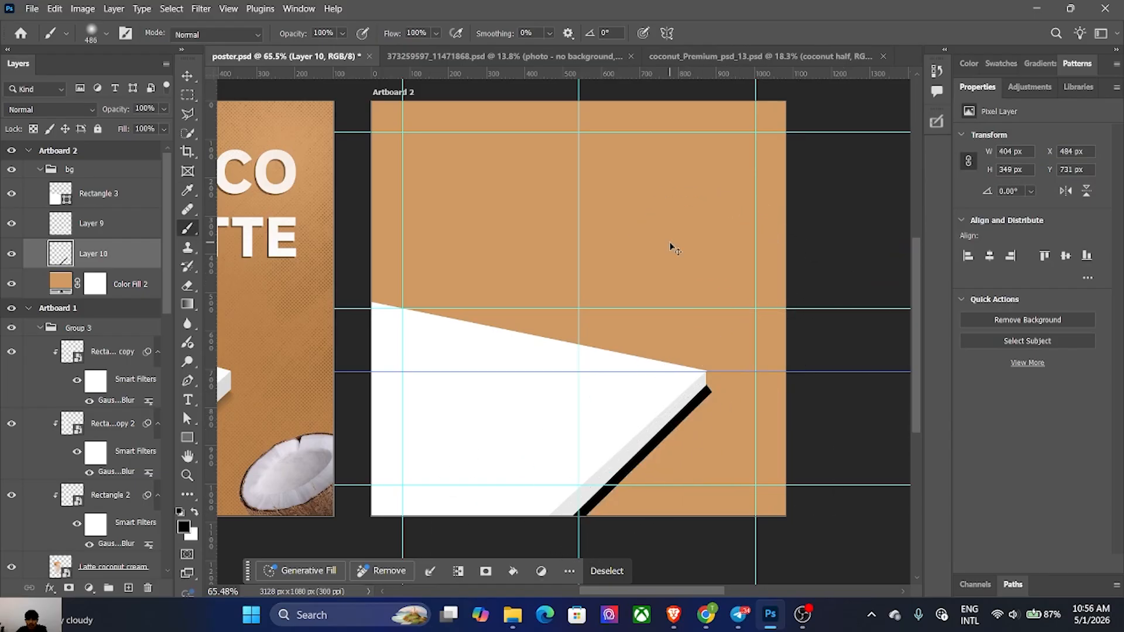
key(ctrl+d)
key(v)
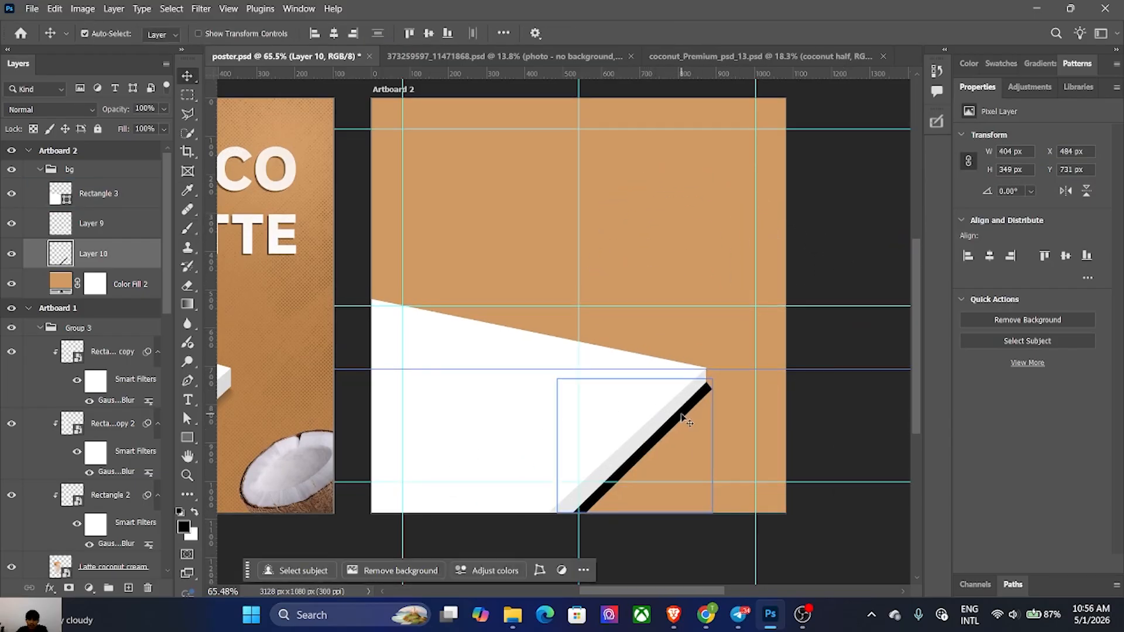
Step: Apply a Motion Blur with a -34° angle and 40-pixel distance to the black strip
click(200, 8)
mouse_move(290, 202)
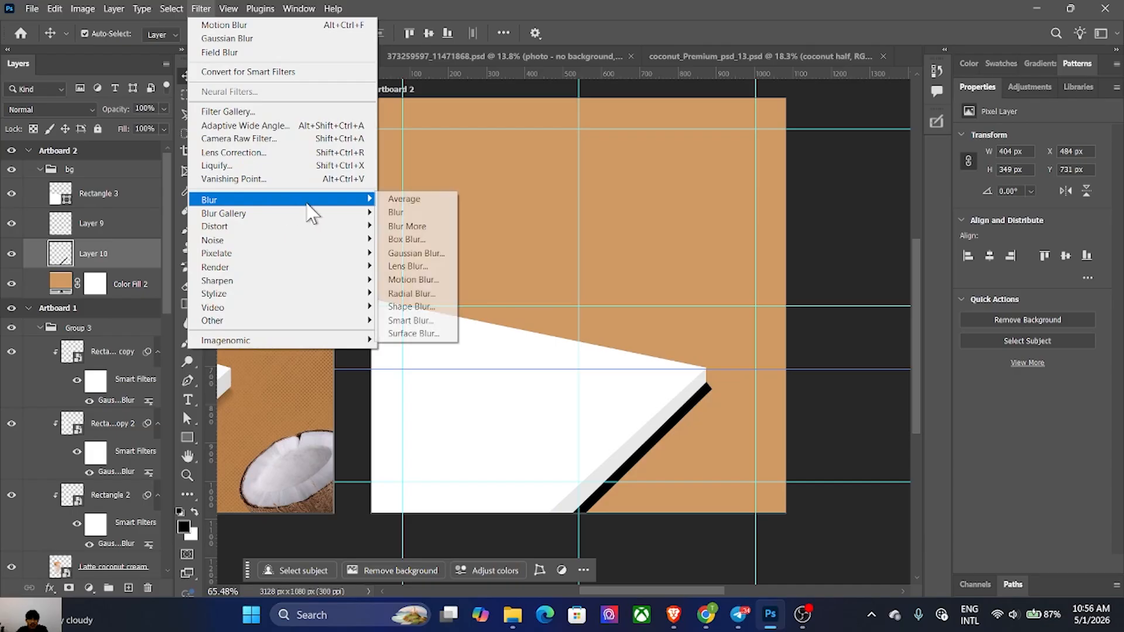
click(412, 279)
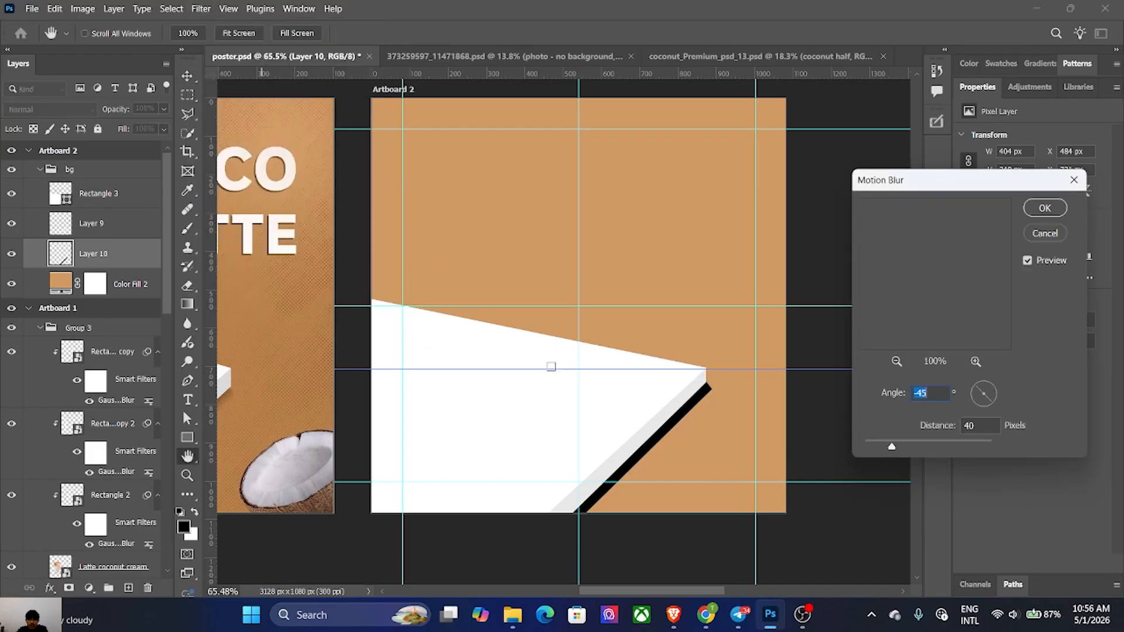
key(Up)
key(Up)
key(Up)
key(Up)
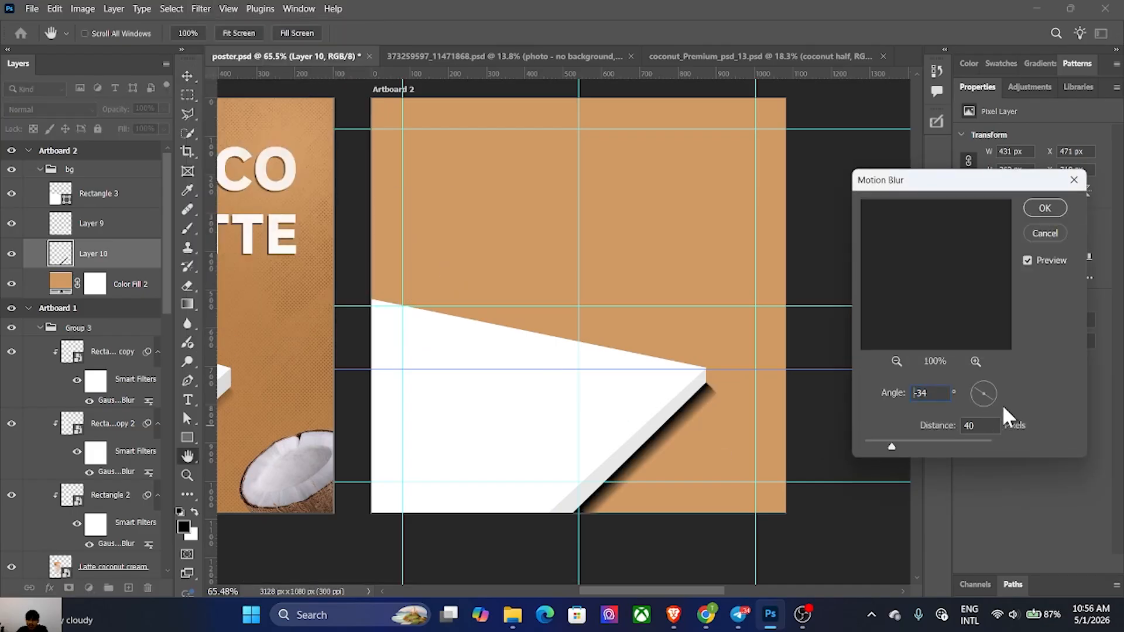
click(1044, 209)
Step: Lower the blurred shadow's opacity to 32%, nudge it slightly up and left against the table's side, and deselect it
key(v)
key(ctrl+d)
key(Return)
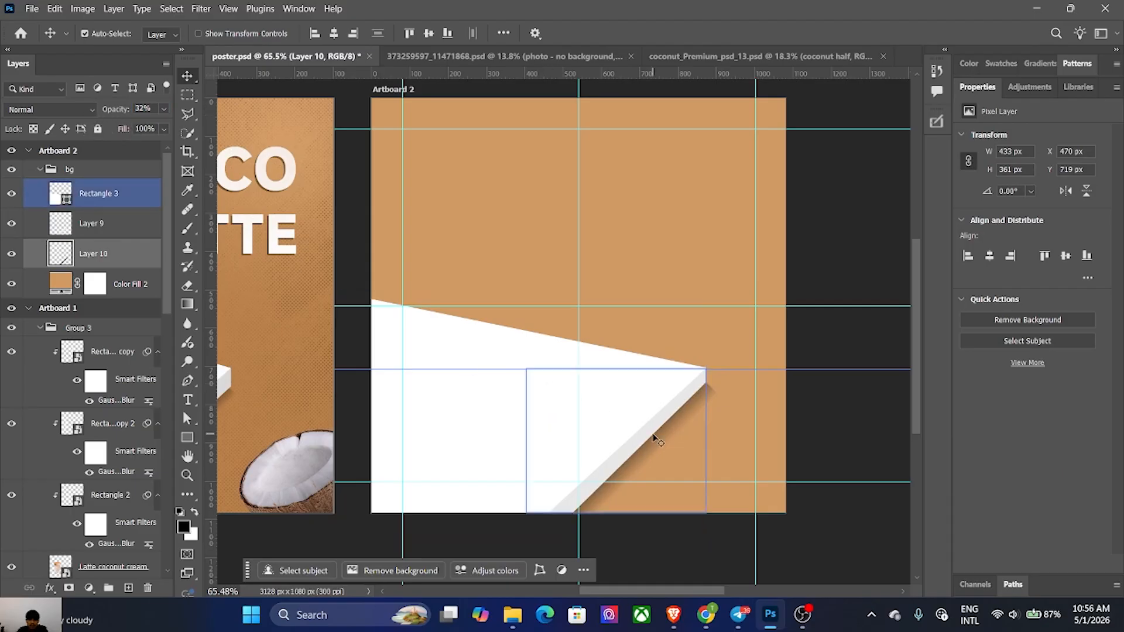
scroll(663, 436, up, 3)
drag(667, 378, 662, 375)
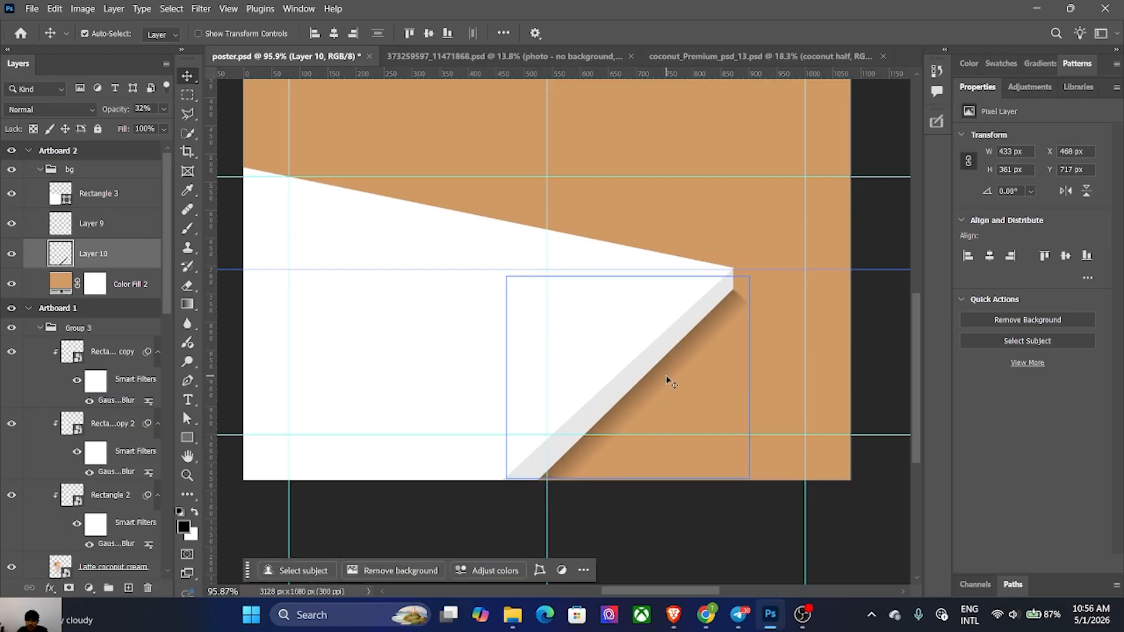
click(882, 383)
scroll(662, 454, down, 6)
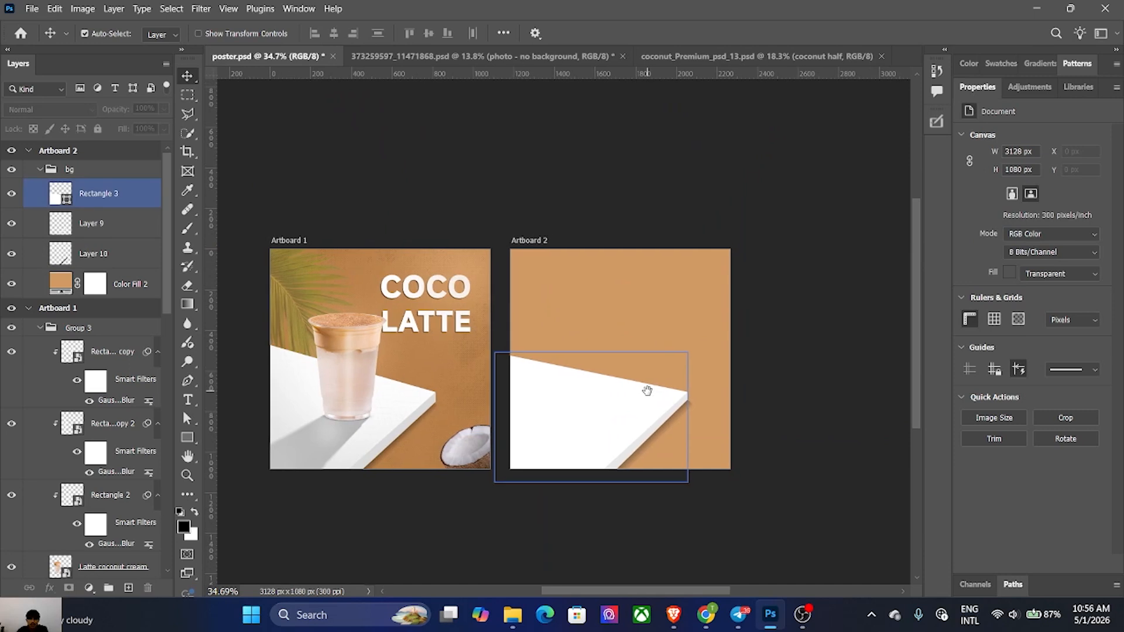
Step: Place the image 54105a38c00c3b8dcc28f7d91a45bf3f.jpg directly above the tan color fill, scaled to 36.43% to cover Artboard 2
scroll(648, 391, up, 3)
scroll(655, 410, down, 1)
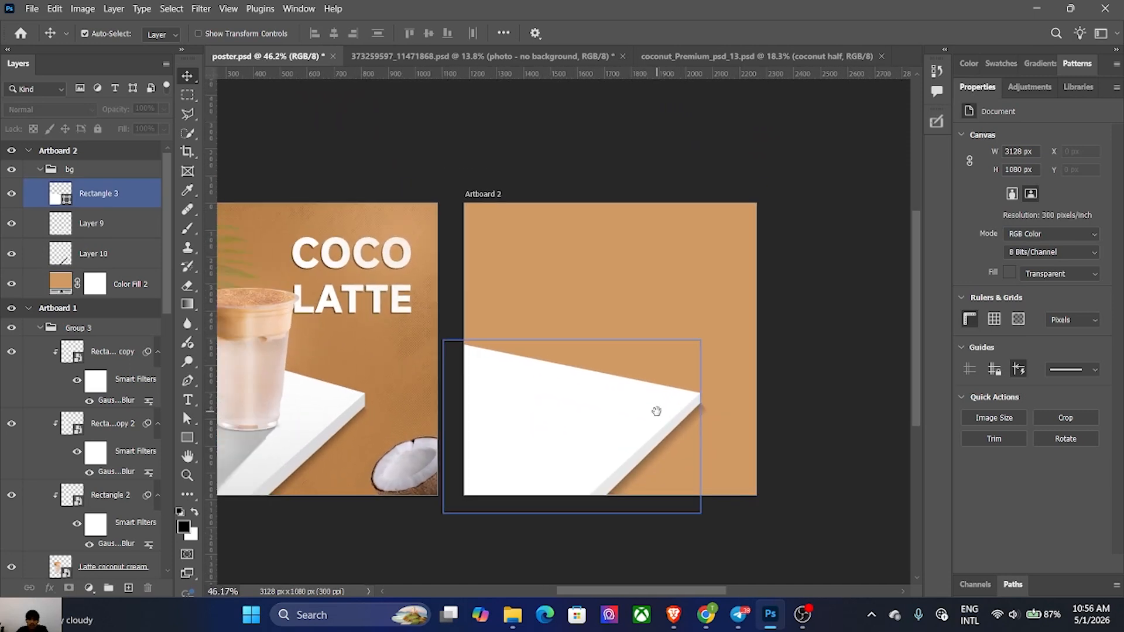
scroll(654, 402, up, 2)
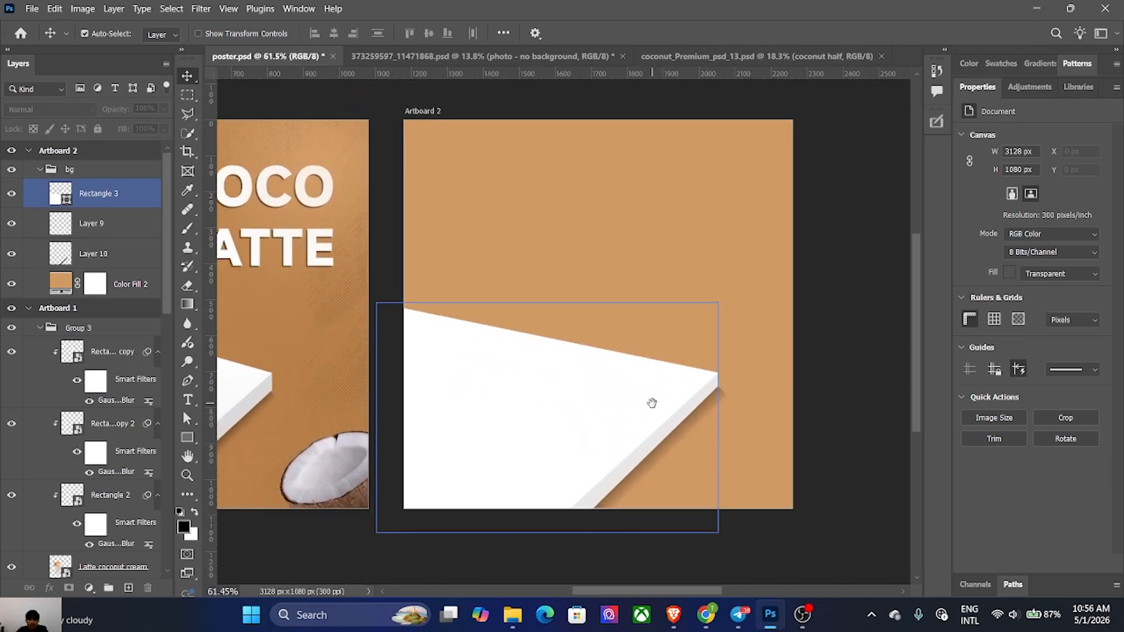
click(629, 234)
scroll(644, 250, right, 1)
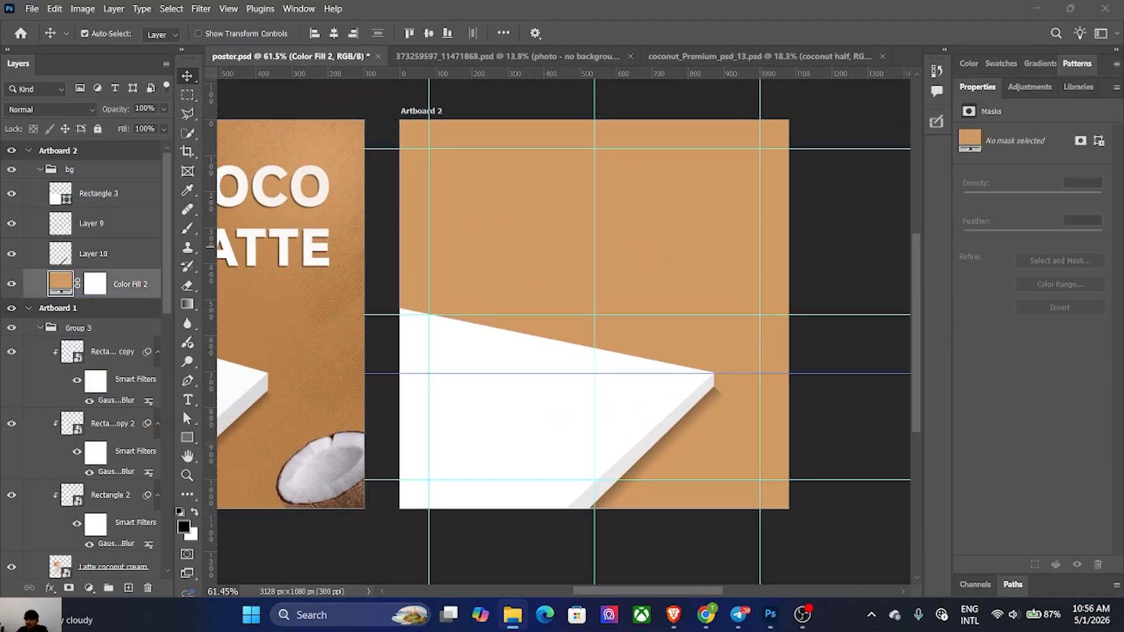
drag(627, 275, 614, 276)
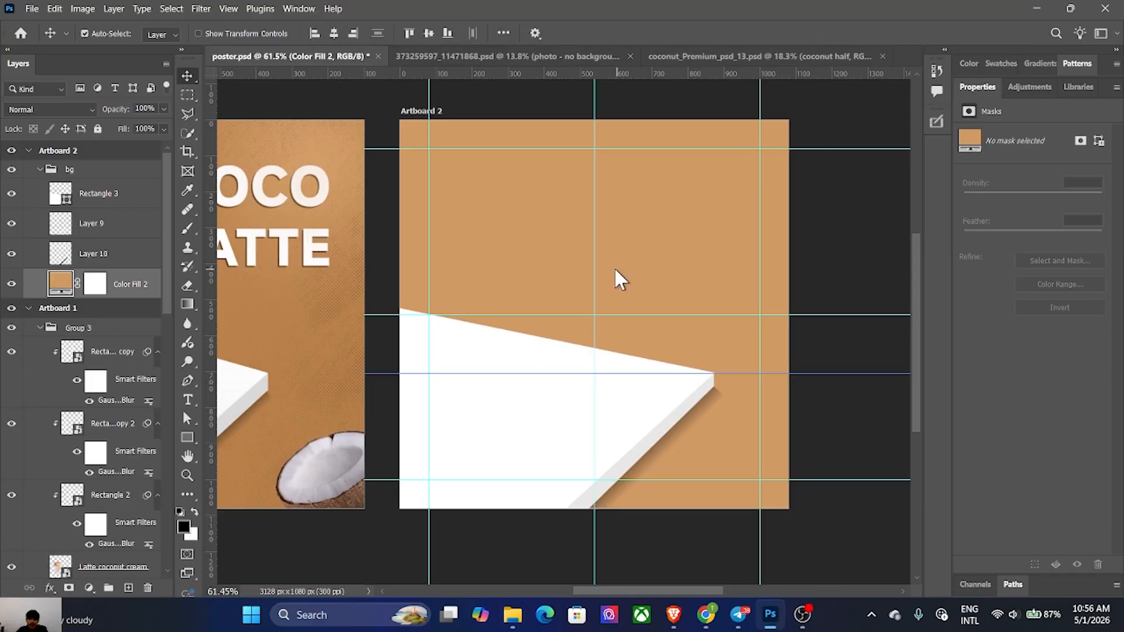
scroll(608, 287, down, 3)
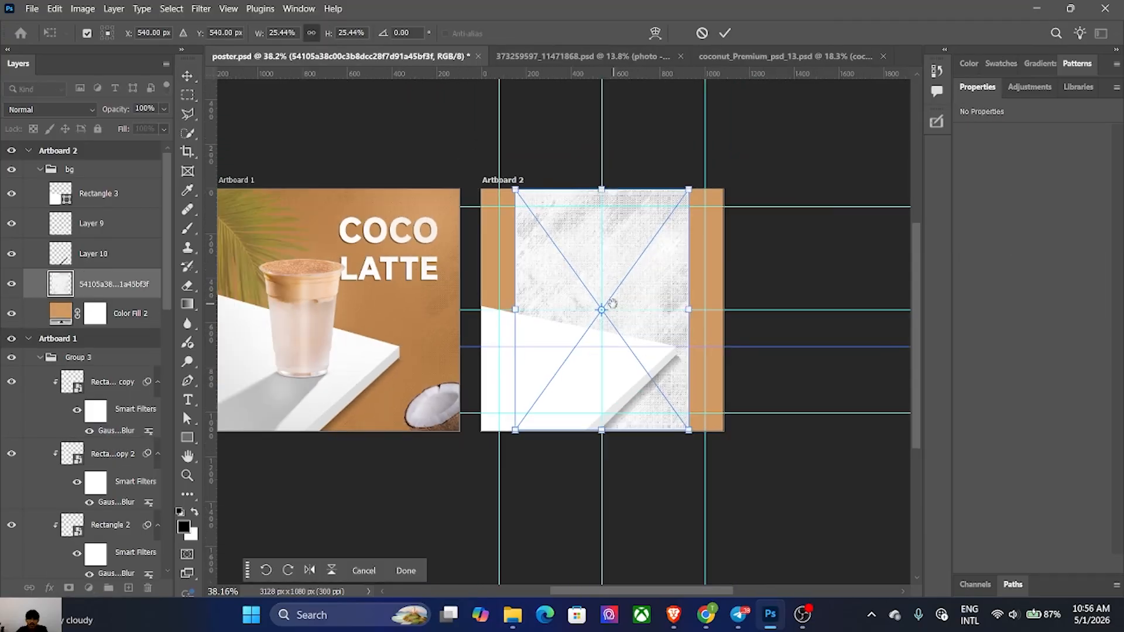
drag(754, 446, 814, 480)
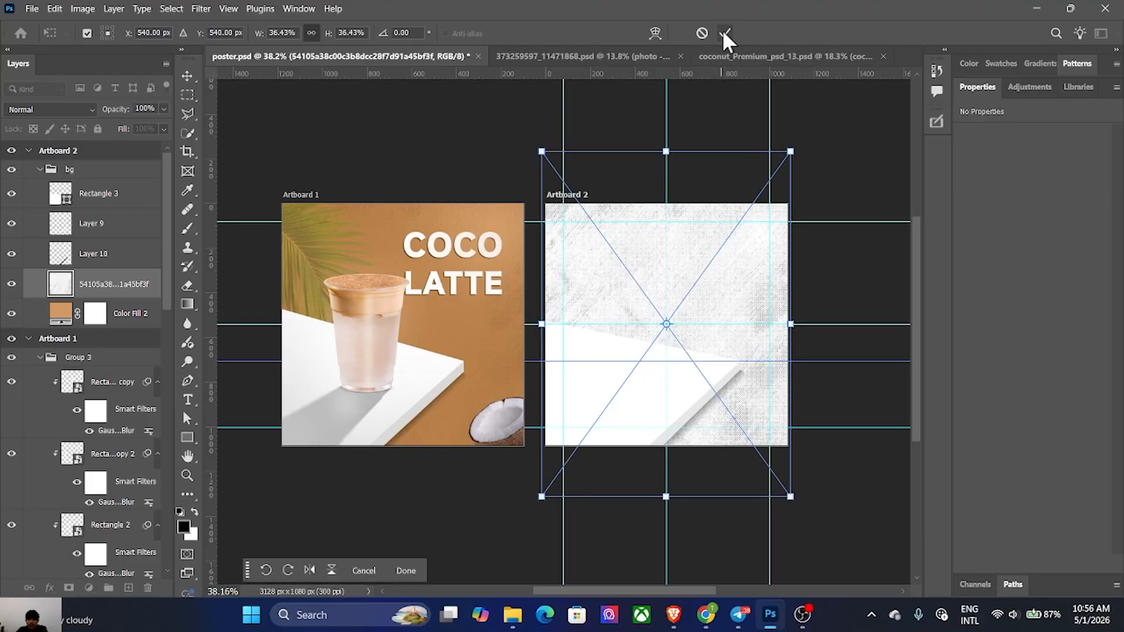
key(Return)
Step: Set the texture layer's blend mode to Multiply and add a layer mask to it
scroll(726, 280, up, 1)
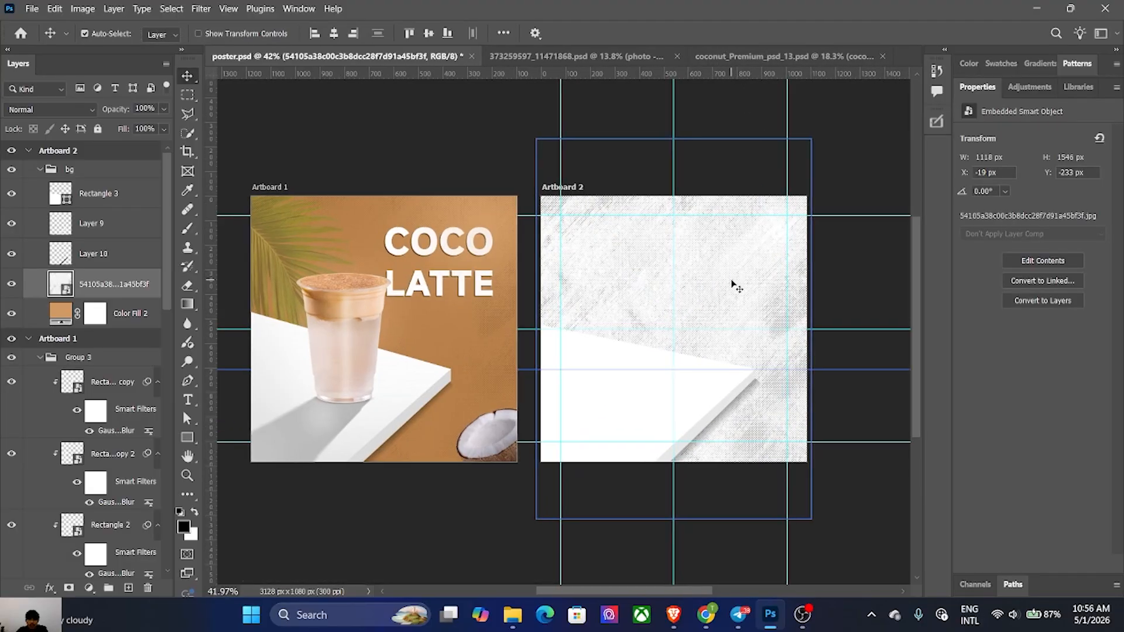
click(75, 109)
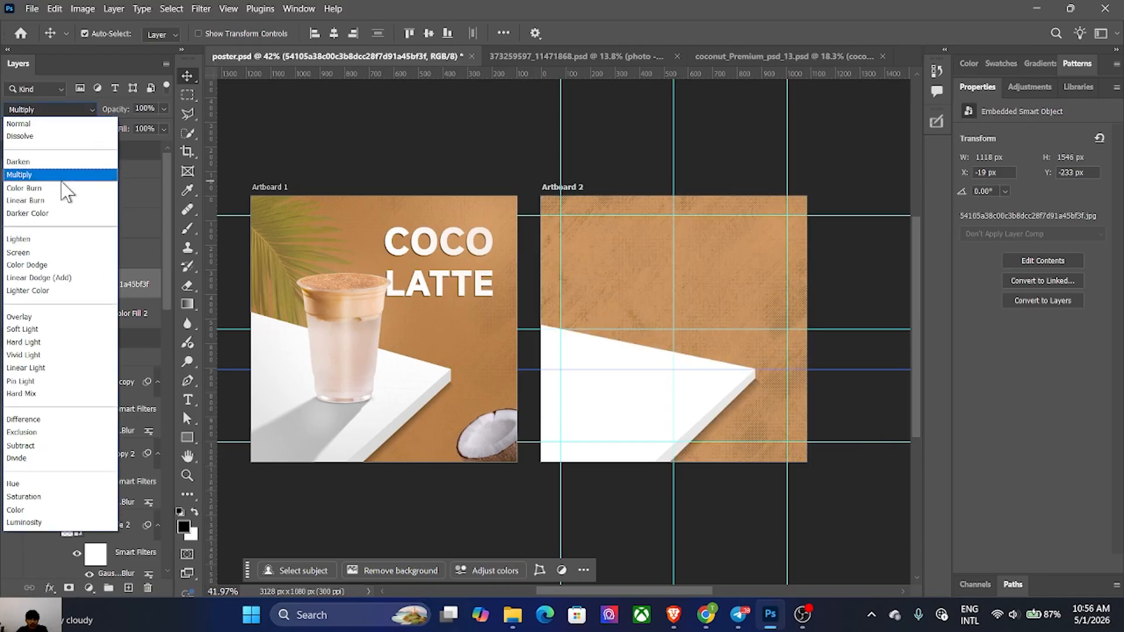
click(57, 174)
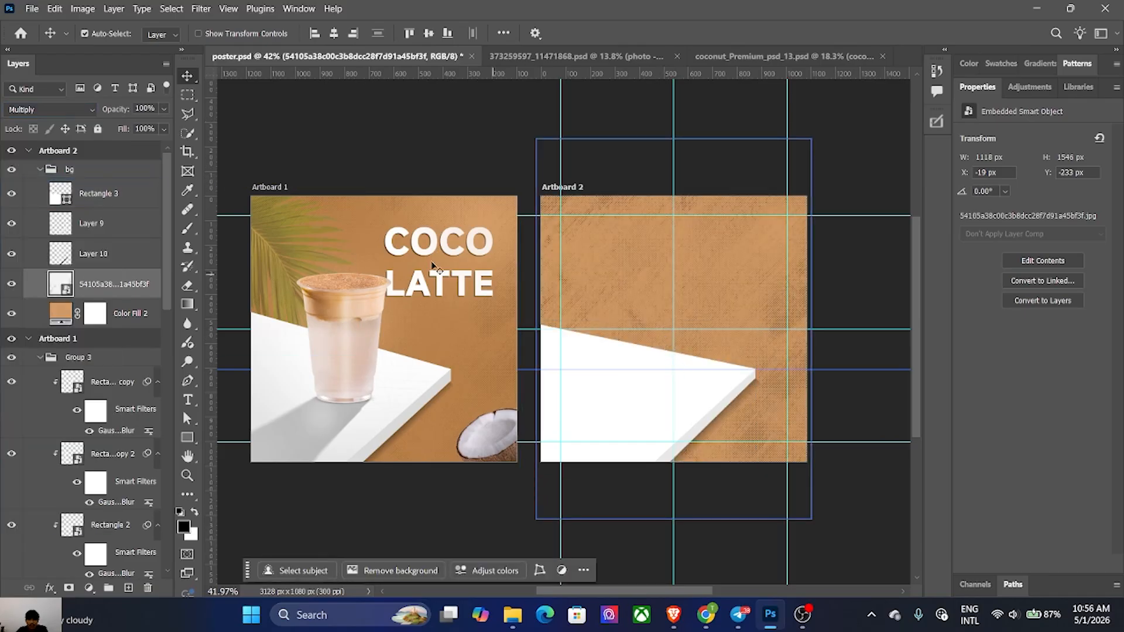
click(69, 588)
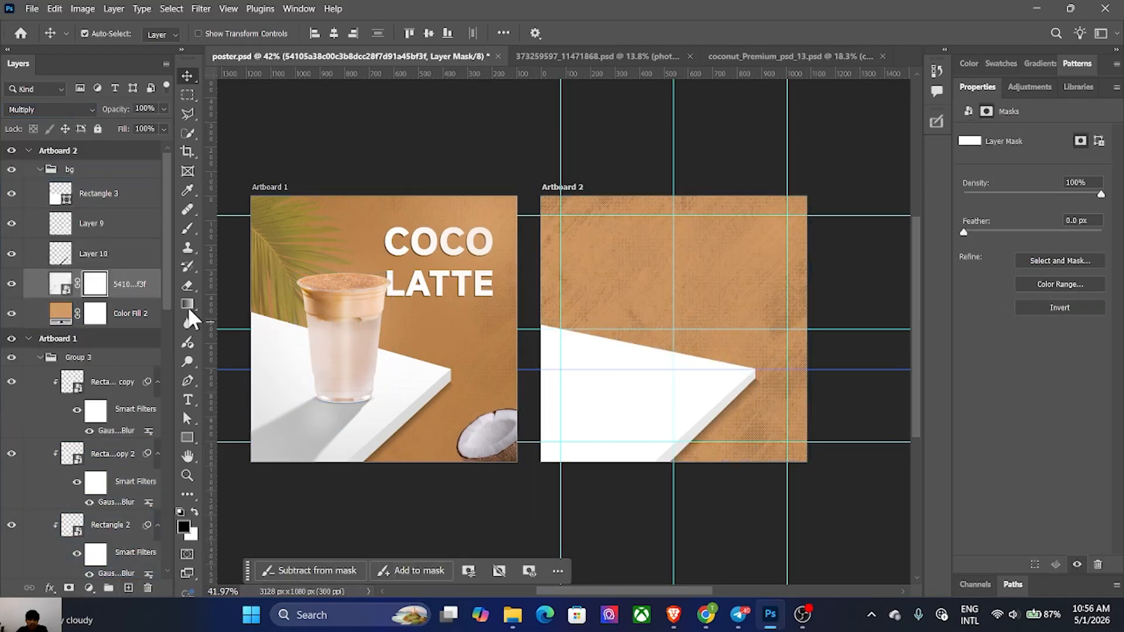
Step: Fade the texture in the middle and upper background by painting its mask with a large soft black brush at 26% opacity
click(187, 230)
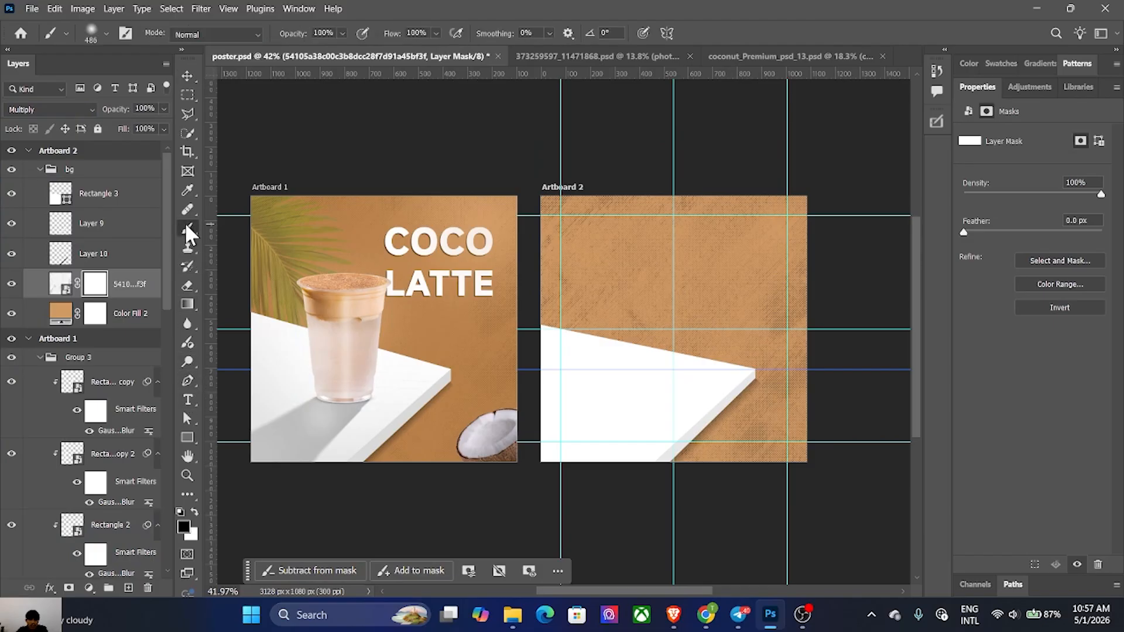
mouse_move(659, 329)
mouse_down()
mouse_move(683, 308)
mouse_move(688, 284)
mouse_up()
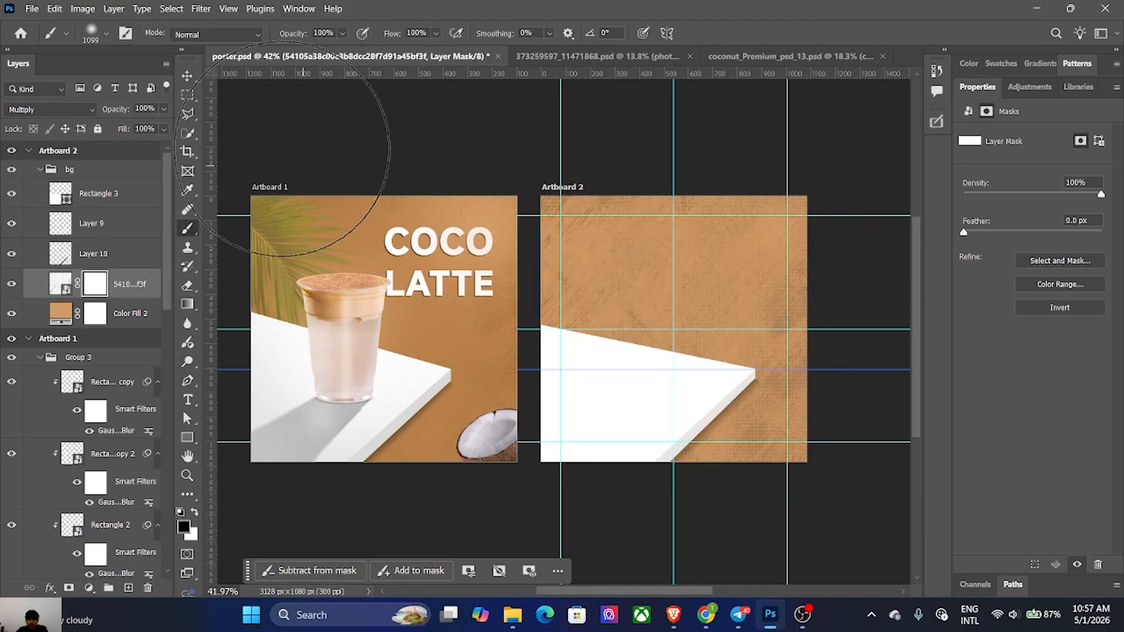
click(184, 527)
click(1068, 185)
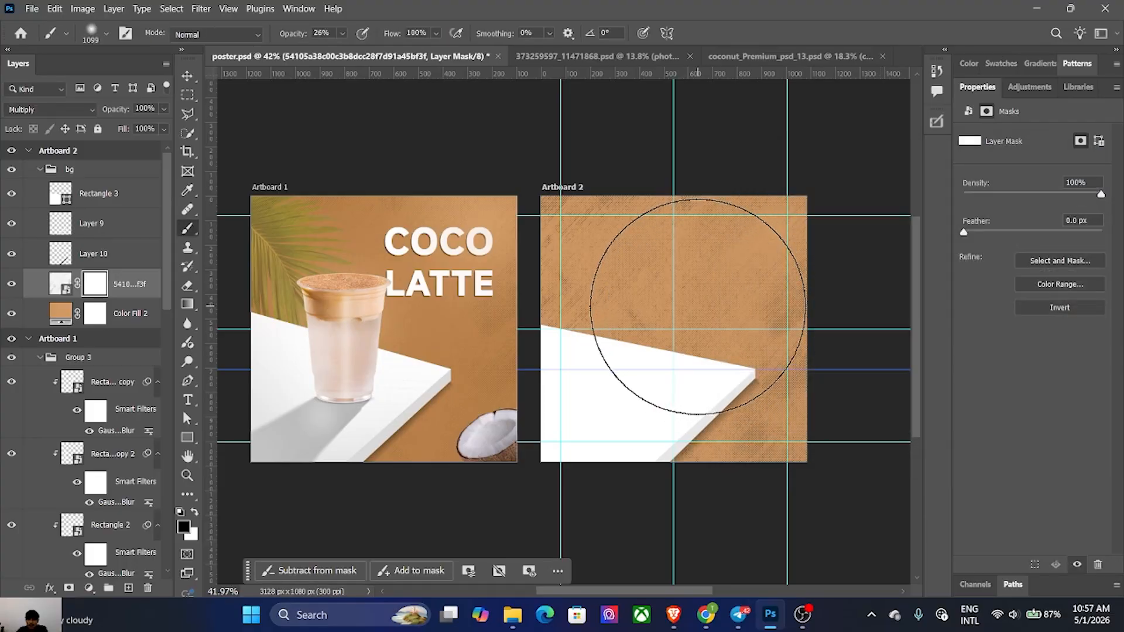
mouse_move(666, 334)
mouse_down()
mouse_move(671, 327)
mouse_move(609, 346)
mouse_move(627, 271)
mouse_move(765, 313)
mouse_move(734, 380)
mouse_move(683, 437)
mouse_move(594, 332)
mouse_move(632, 286)
mouse_up()
drag(633, 285, 600, 293)
click(613, 269)
click(659, 230)
click(714, 229)
drag(688, 352, 671, 355)
scroll(674, 331, up, 1)
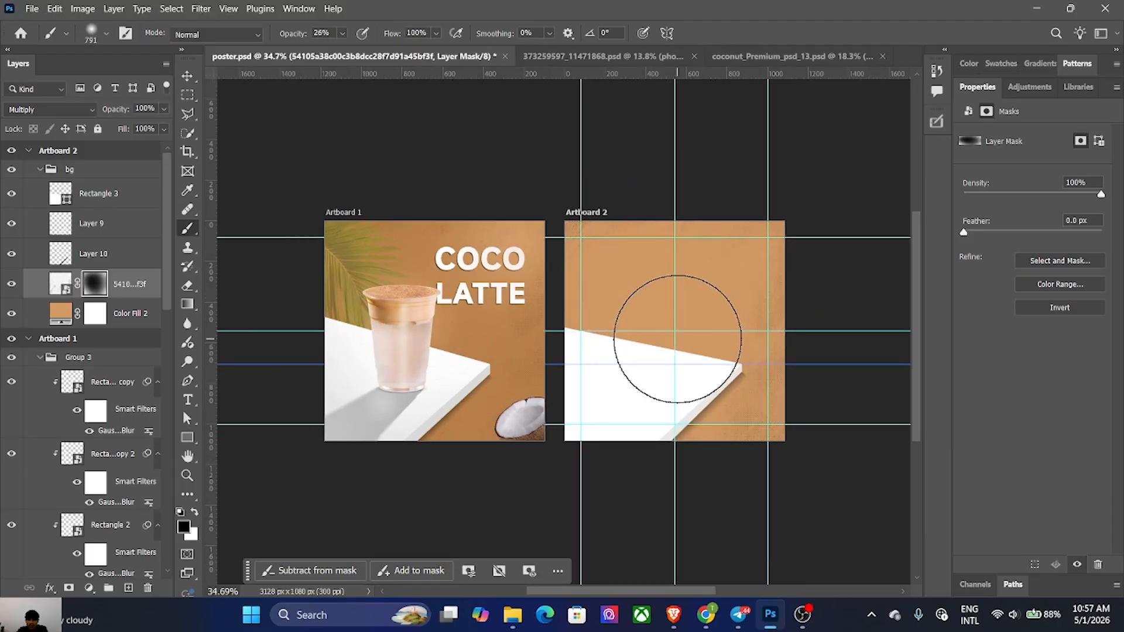
drag(673, 330, 694, 328)
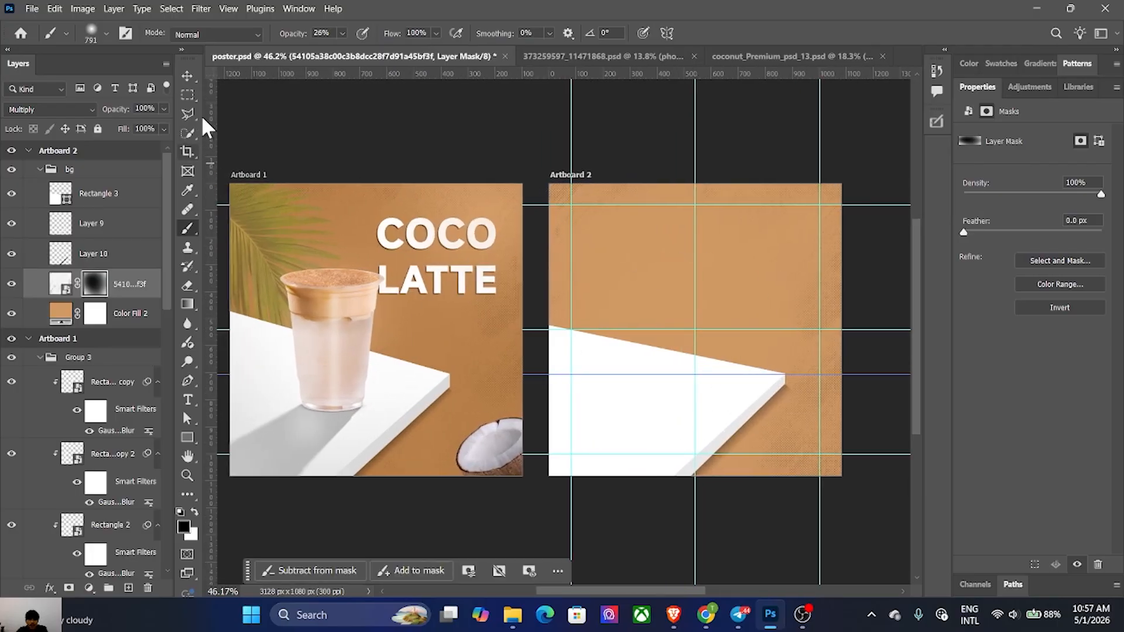
Step: Add a new group named "drinks" above the bg group in Artboard 2
click(187, 76)
key(ctrl+semicolon)
click(431, 155)
click(110, 169)
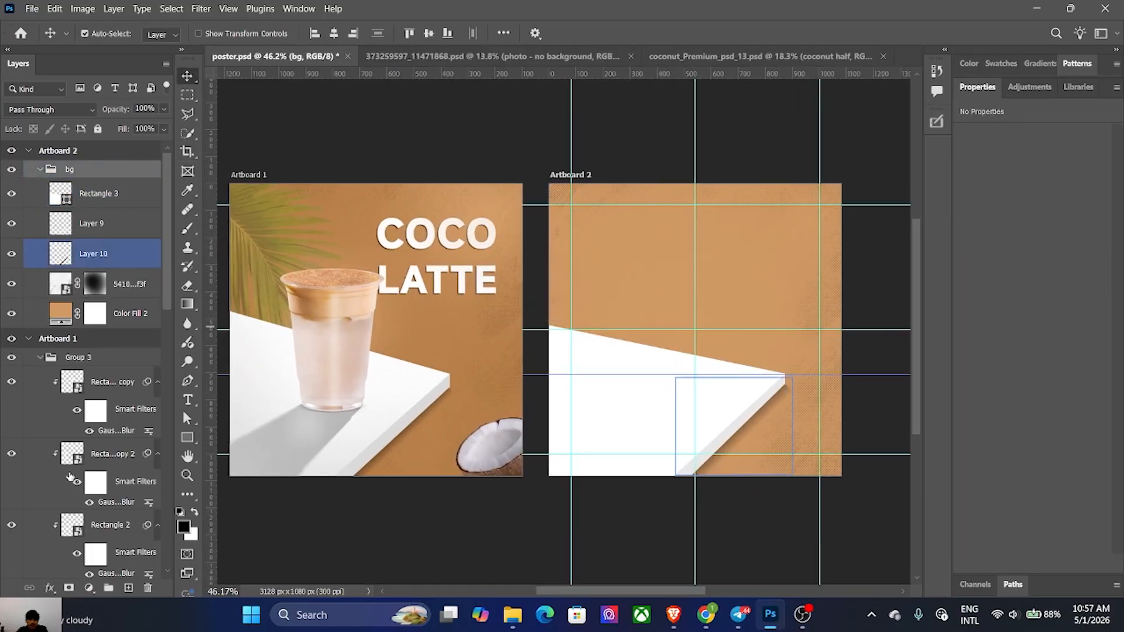
click(108, 587)
double_click(82, 169)
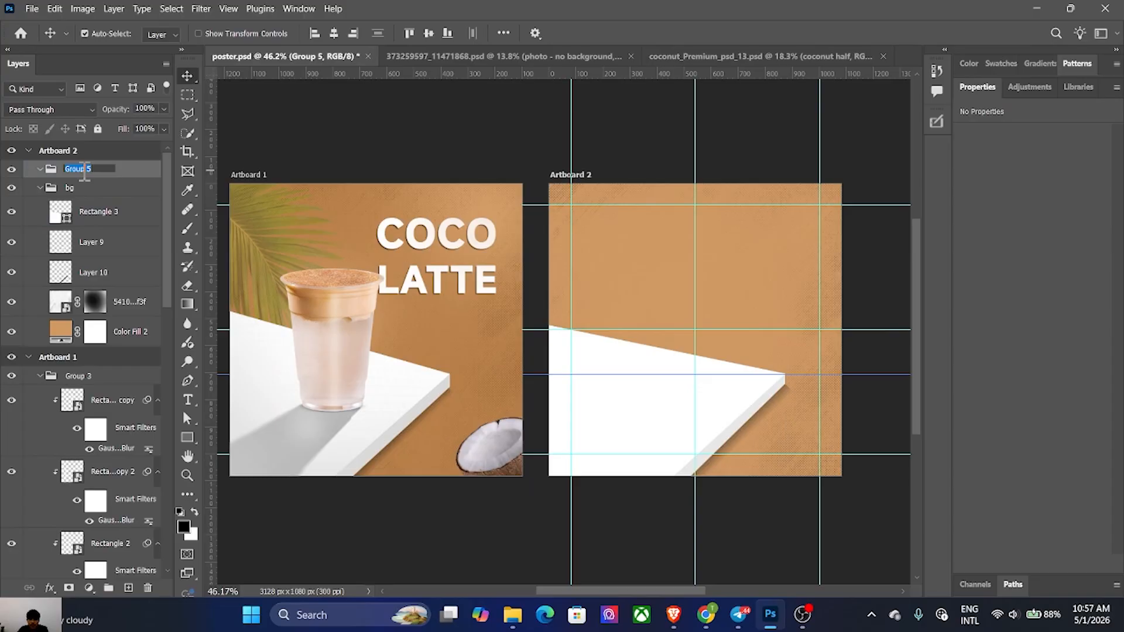
text(drinks)
key(Return)
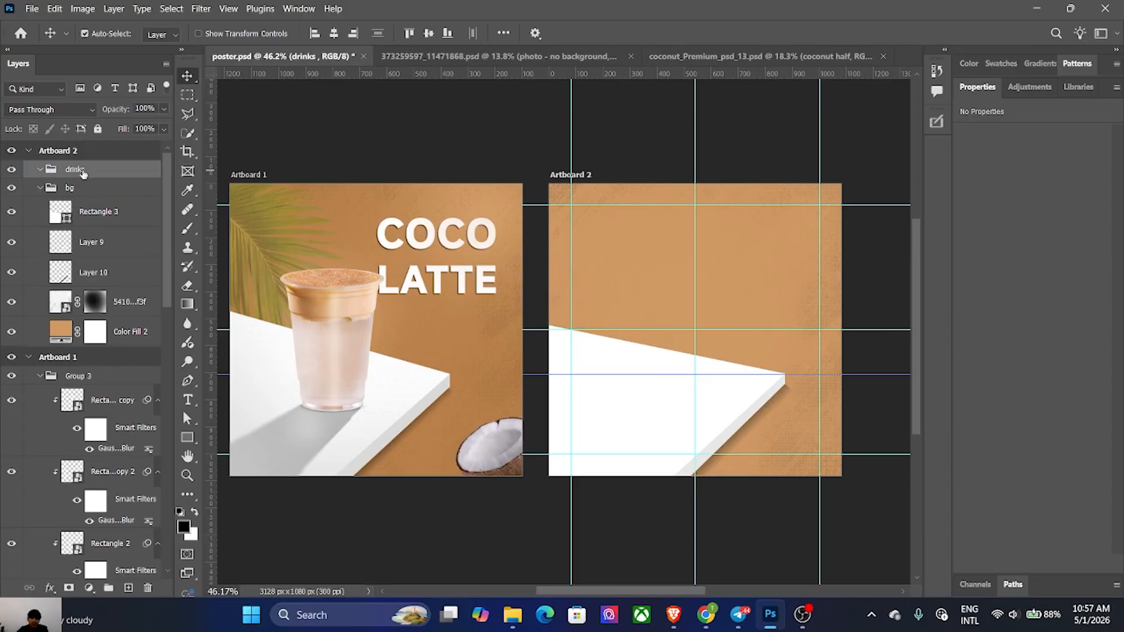
Step: Place Latte coconut cream.png in the drinks group, sized about 443 × 575 px and standing on Artboard 2's white tabletop
click(111, 547)
click(127, 590)
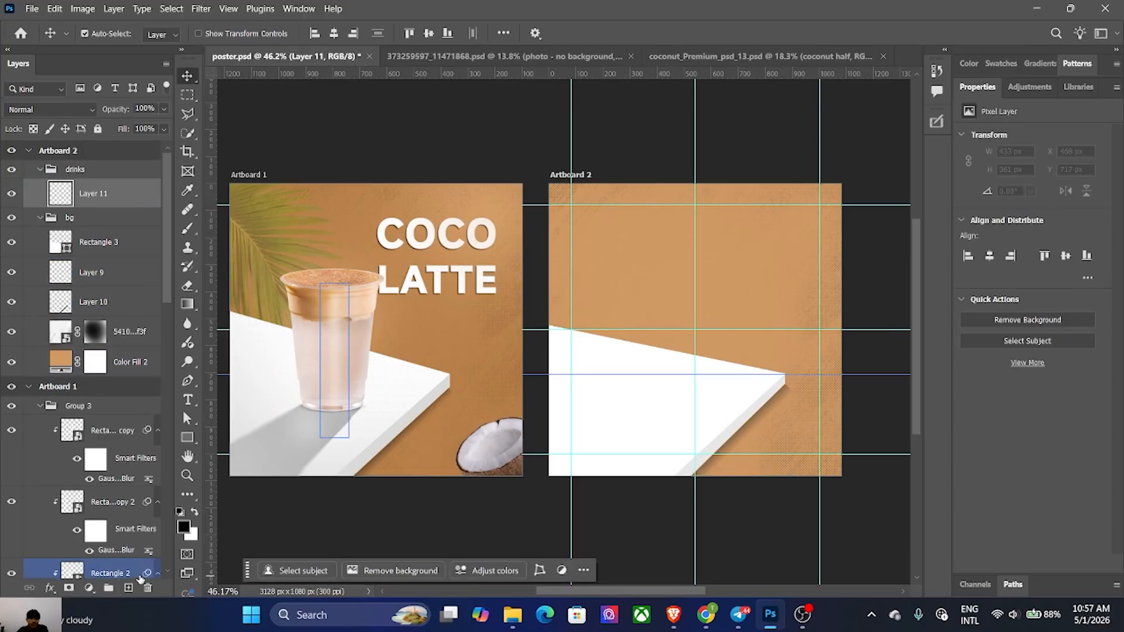
drag(715, 296, 648, 293)
drag(695, 184, 696, 255)
drag(737, 303, 724, 258)
drag(682, 211, 693, 258)
mouse_move(724, 294)
mouse_down()
mouse_move(725, 284)
mouse_move(725, 293)
mouse_up()
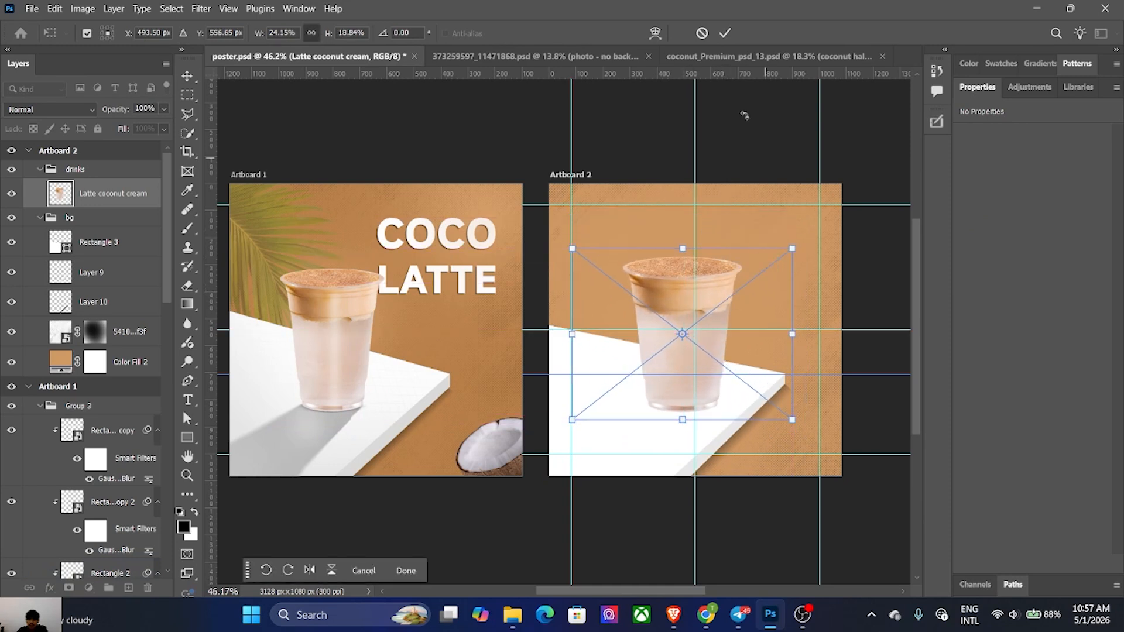
click(725, 34)
drag(719, 297, 717, 301)
drag(725, 322, 723, 311)
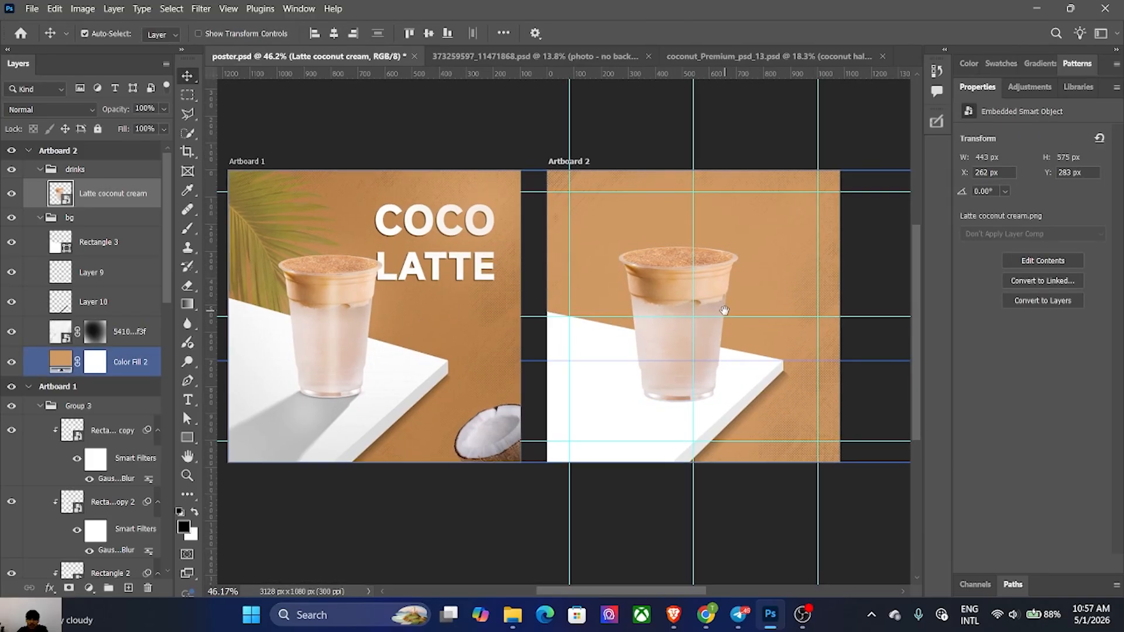
Step: Add a drop shadow in Multiply mode to the Latte coconut cream layer in Artboard 2
click(742, 521)
click(706, 299)
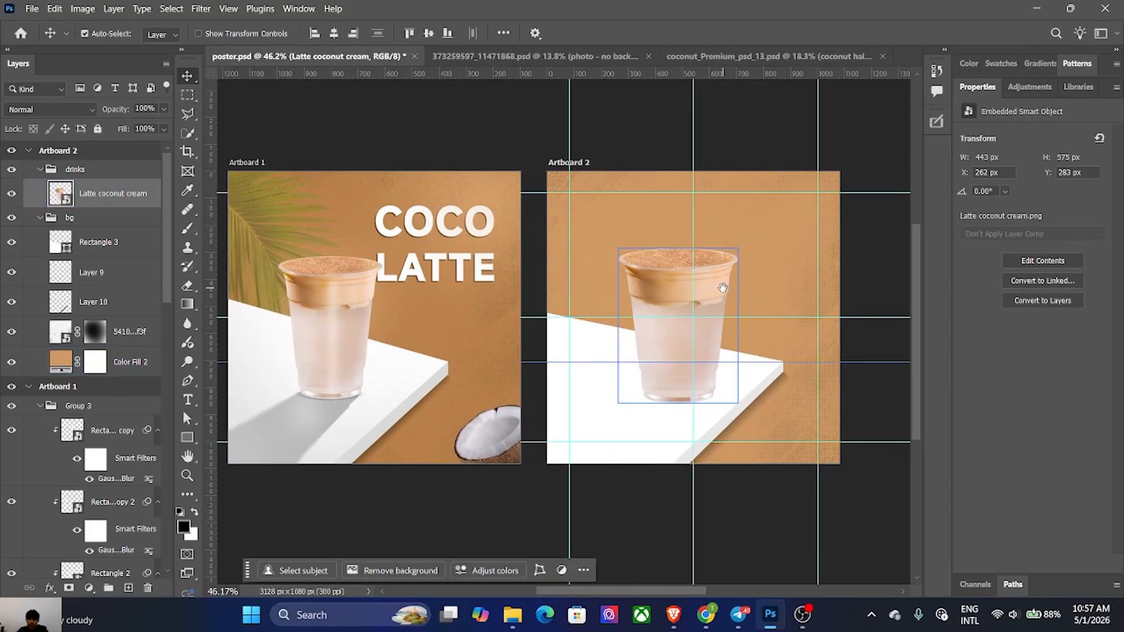
click(51, 588)
click(65, 582)
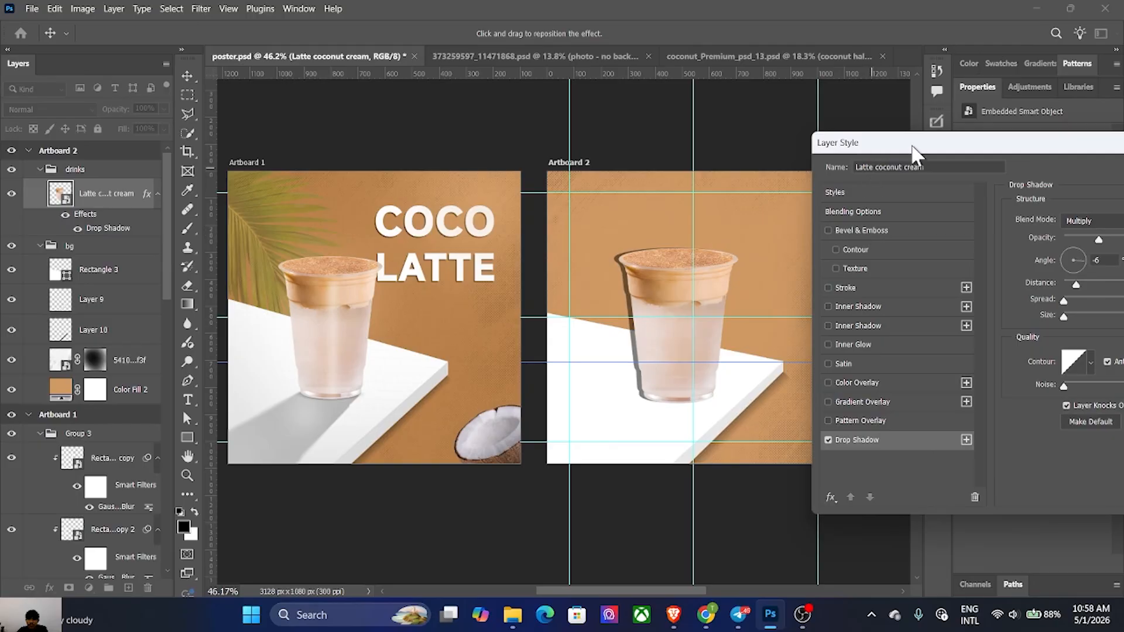
click(1021, 151)
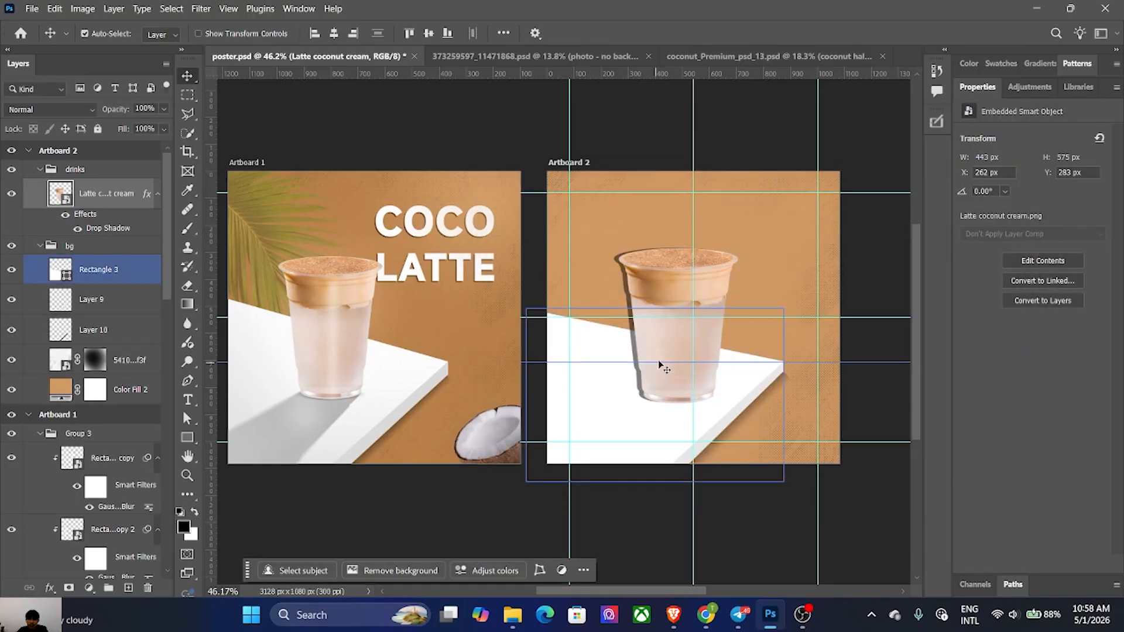
Step: Separate the cup's drop shadow into its own layer and convert that layer to a smart object
right_click(96, 229)
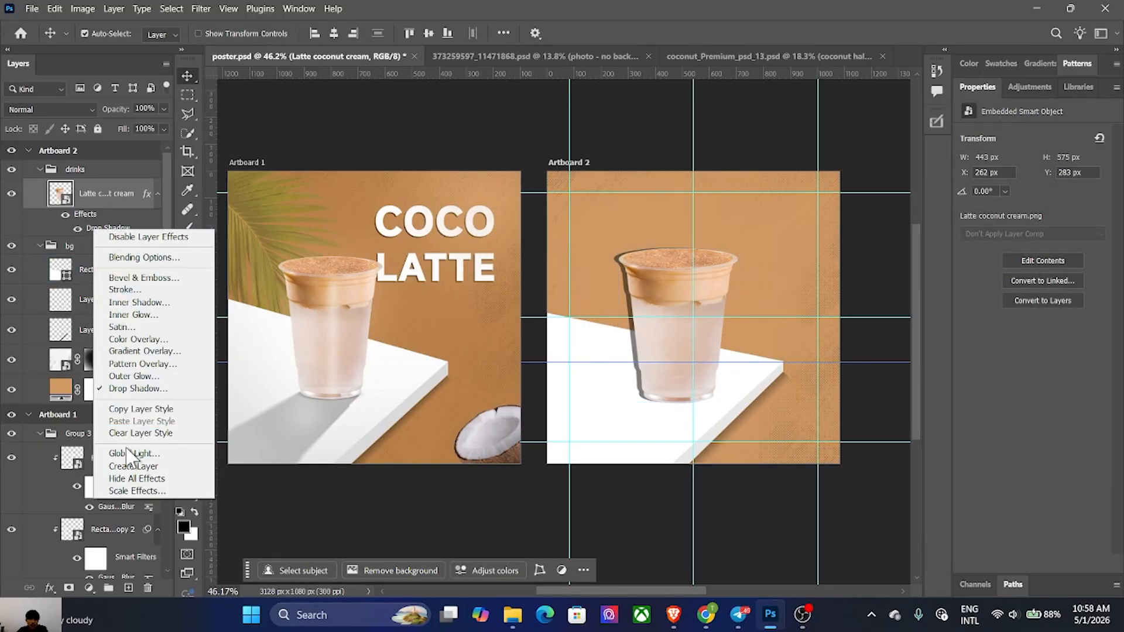
click(133, 466)
click(112, 226)
right_click(112, 228)
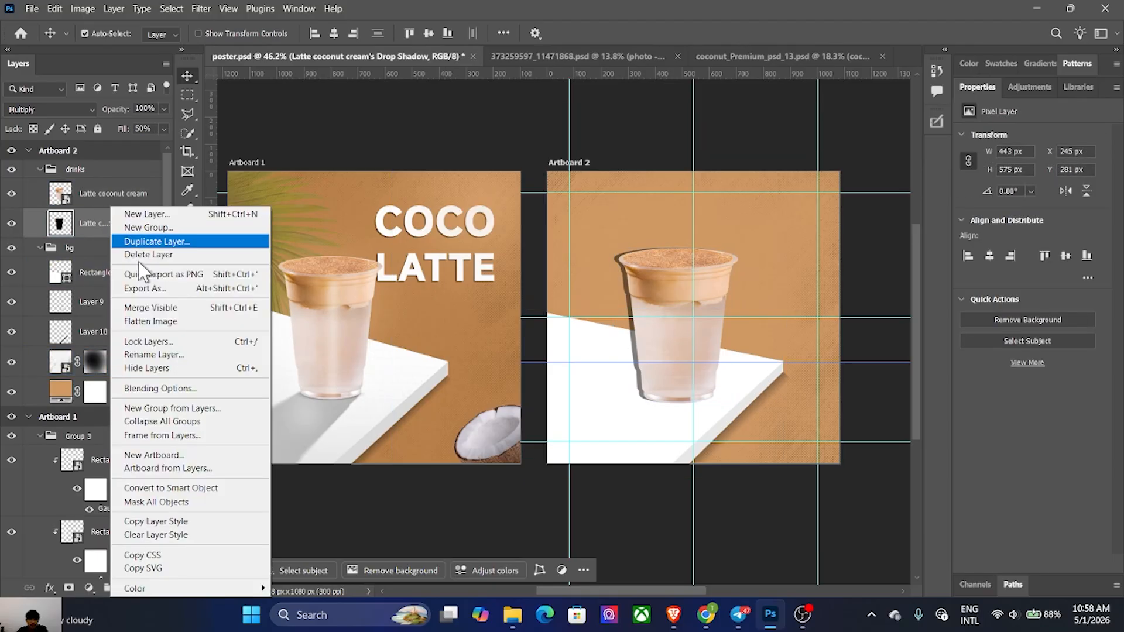
click(169, 487)
right_click(100, 220)
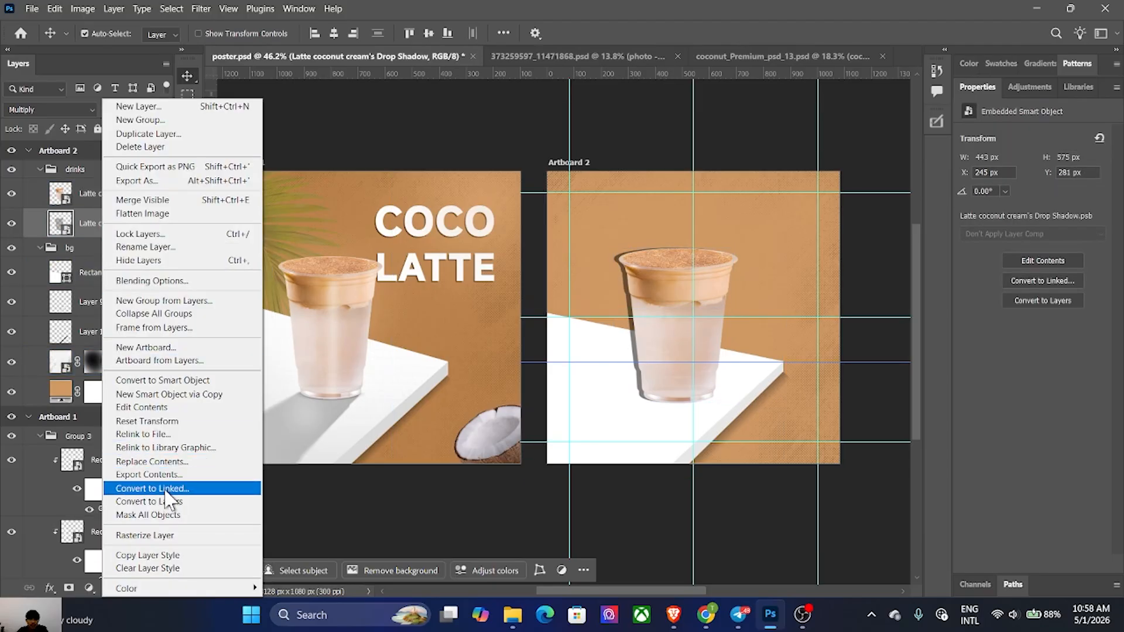
click(155, 381)
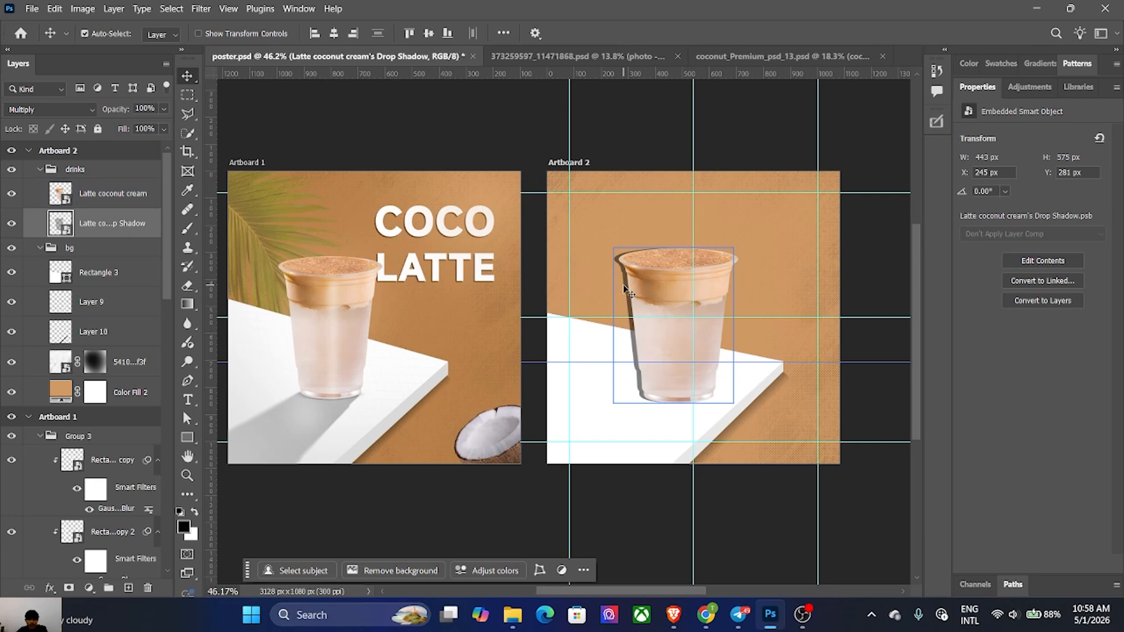
Step: Flip and skew the drop shadow from the cup's base toward the tabletop's lower-left corner, at about 56% of its height
key(ctrl+t)
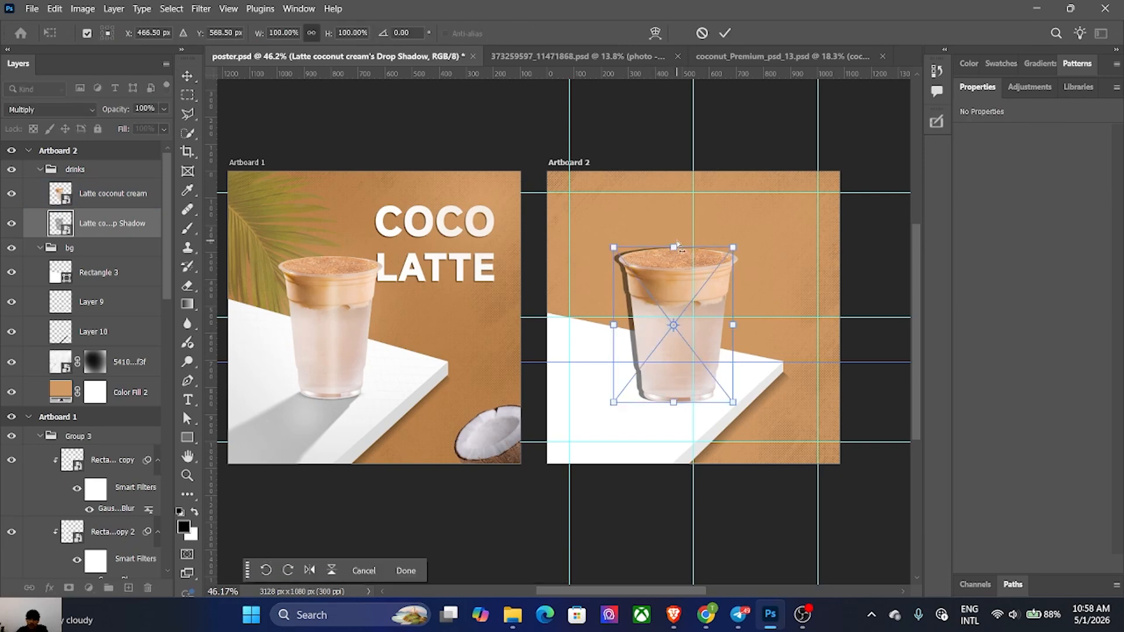
right_click(671, 271)
click(715, 363)
drag(673, 247, 566, 473)
scroll(667, 402, up, 5)
drag(658, 409, 600, 363)
drag(522, 357, 531, 329)
drag(724, 357, 738, 341)
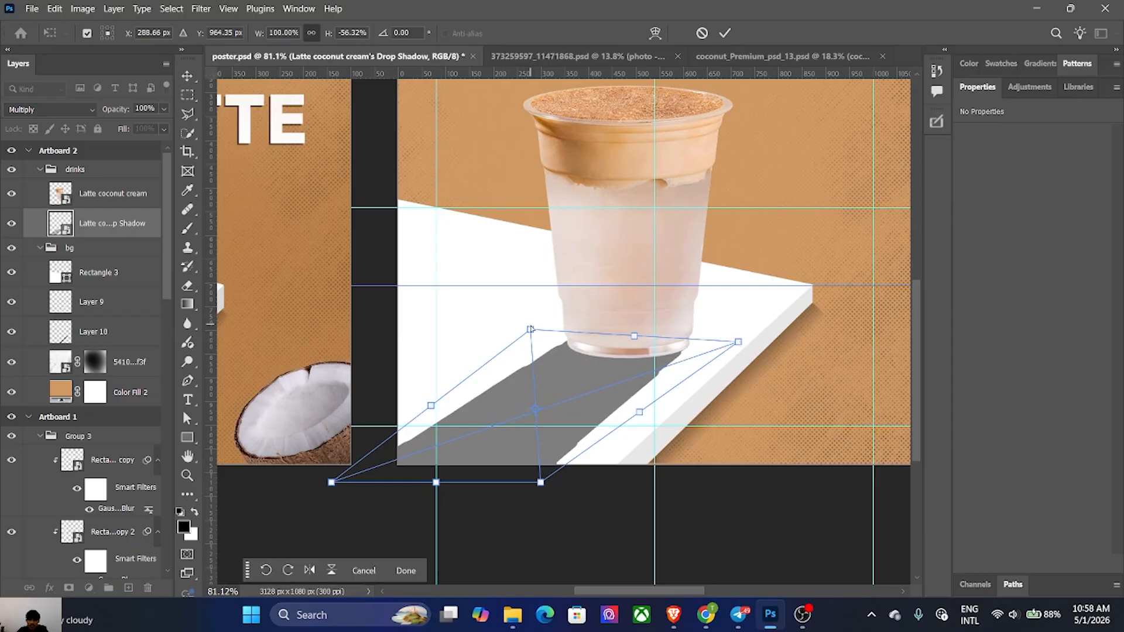
drag(531, 329, 534, 331)
scroll(554, 369, down, 5)
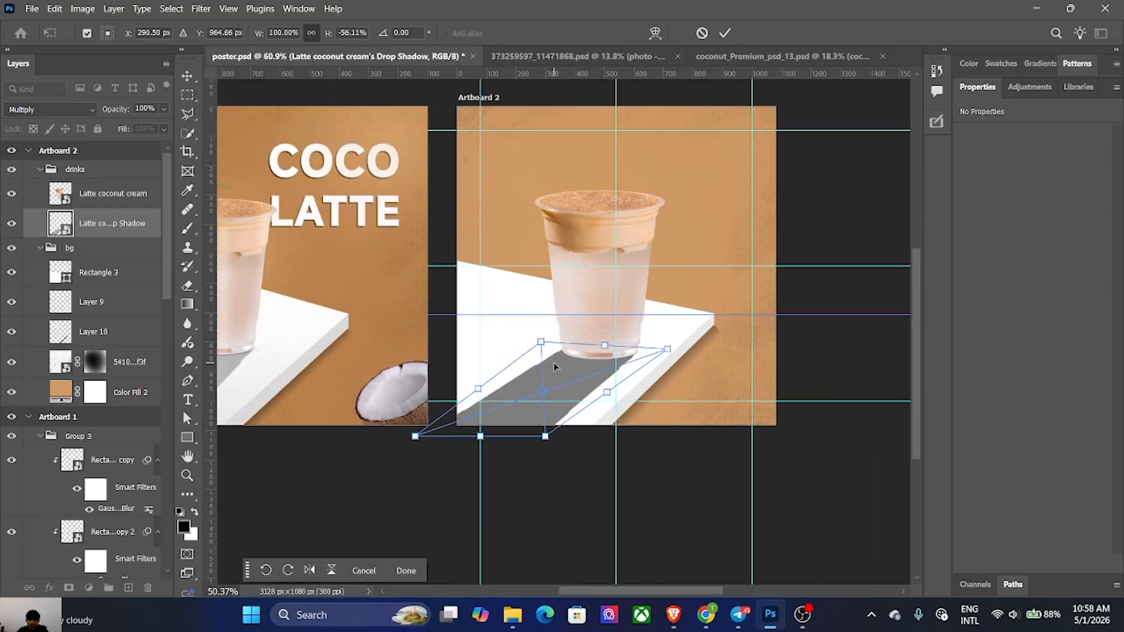
Step: Refine the shadow's corners to meet the cup's base and follow the tabletop, making it about 738 × 309 px
drag(415, 443, 412, 438)
drag(550, 447, 546, 447)
drag(413, 438, 411, 436)
drag(541, 350, 545, 352)
scroll(661, 357, up, 5)
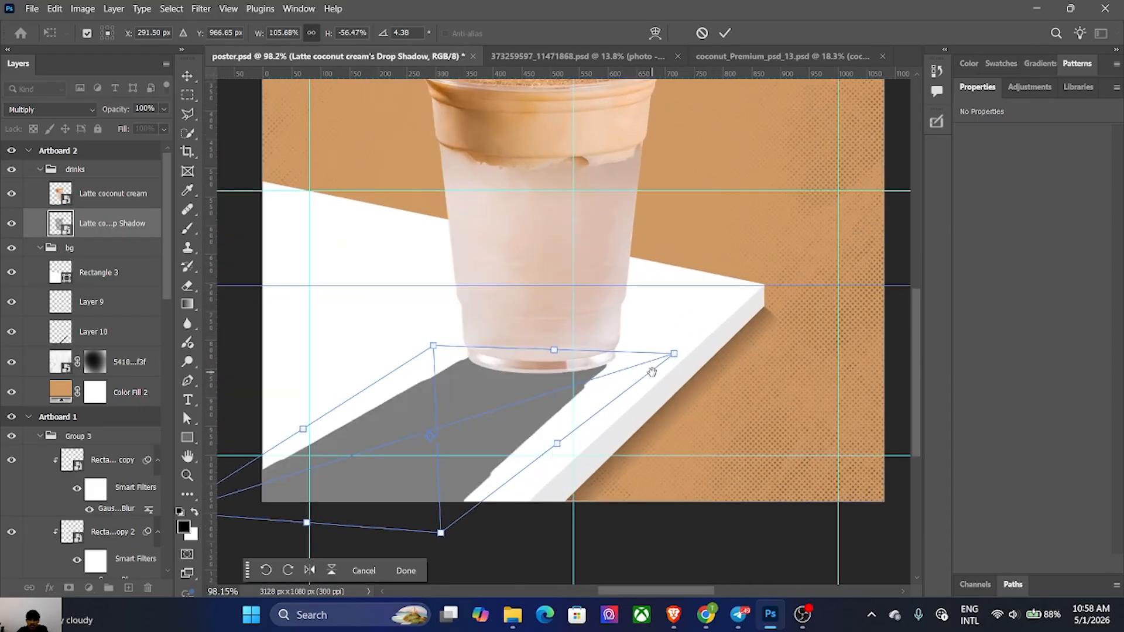
drag(675, 358, 683, 365)
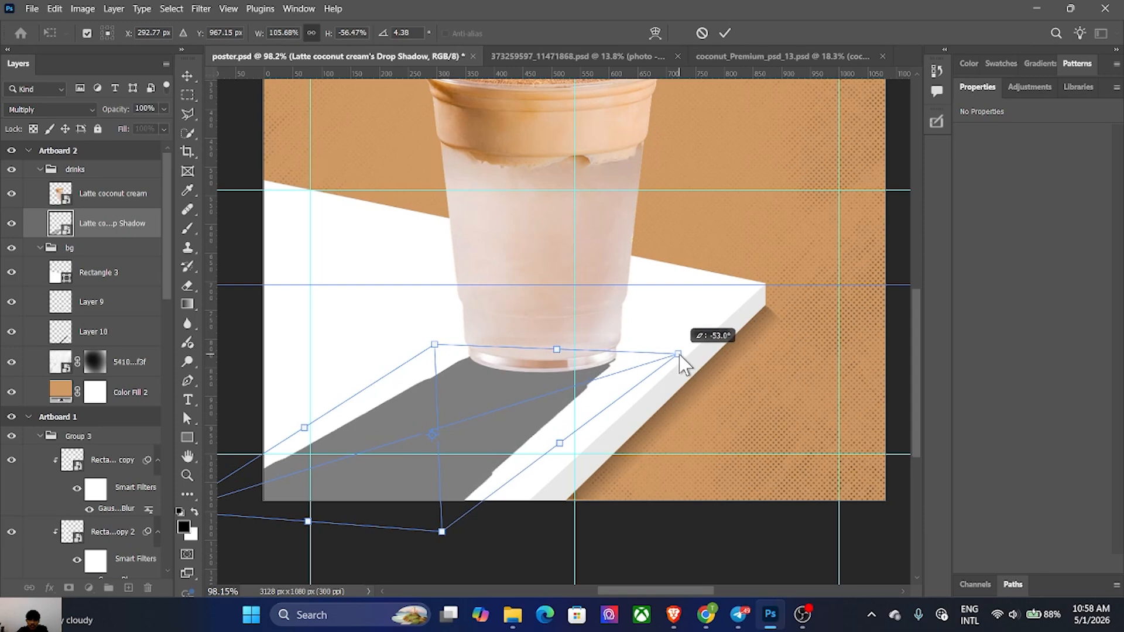
scroll(633, 355, down, 5)
scroll(624, 345, up, 3)
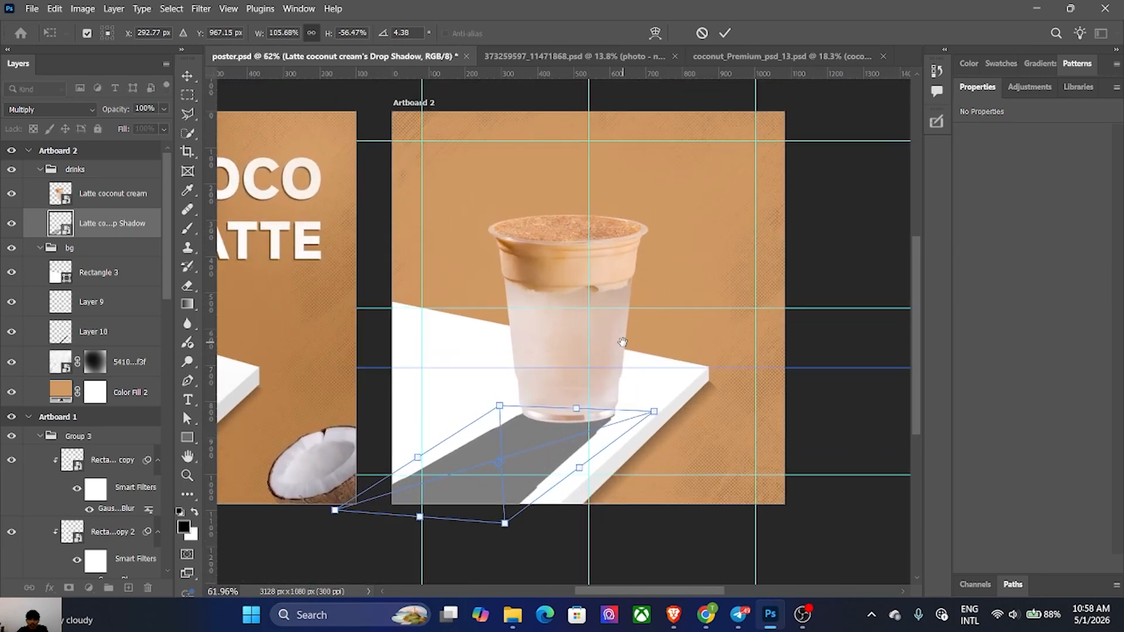
click(725, 33)
click(673, 394)
scroll(650, 392, down, 3)
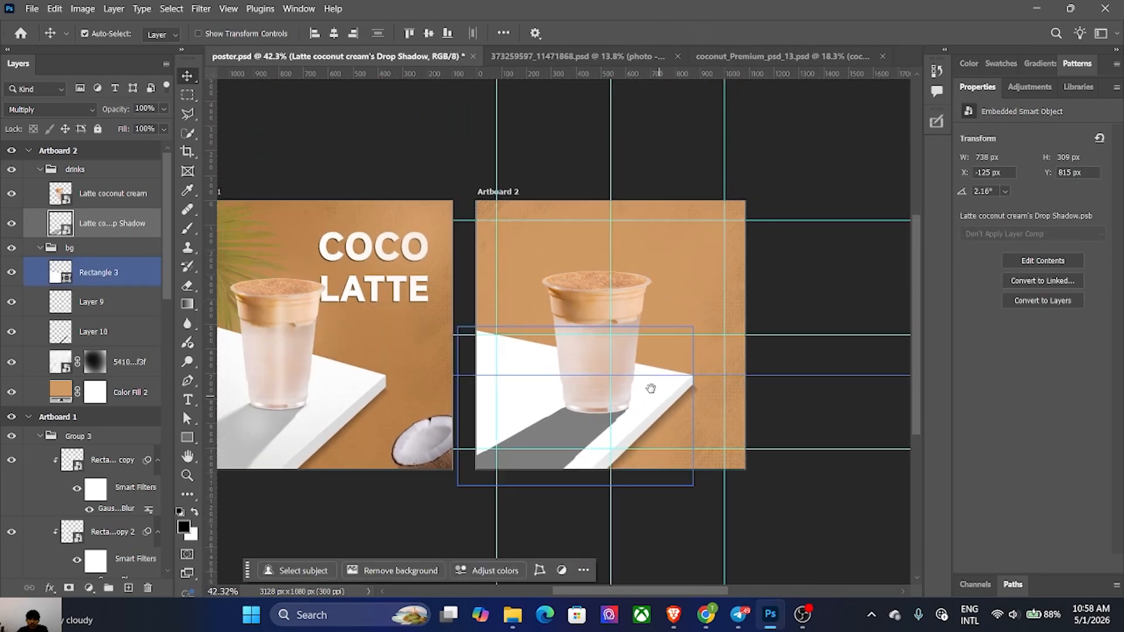
Step: Soften the cup's shadow on the tabletop with a Field Blur controlled from the cup's base
click(678, 383)
click(629, 417)
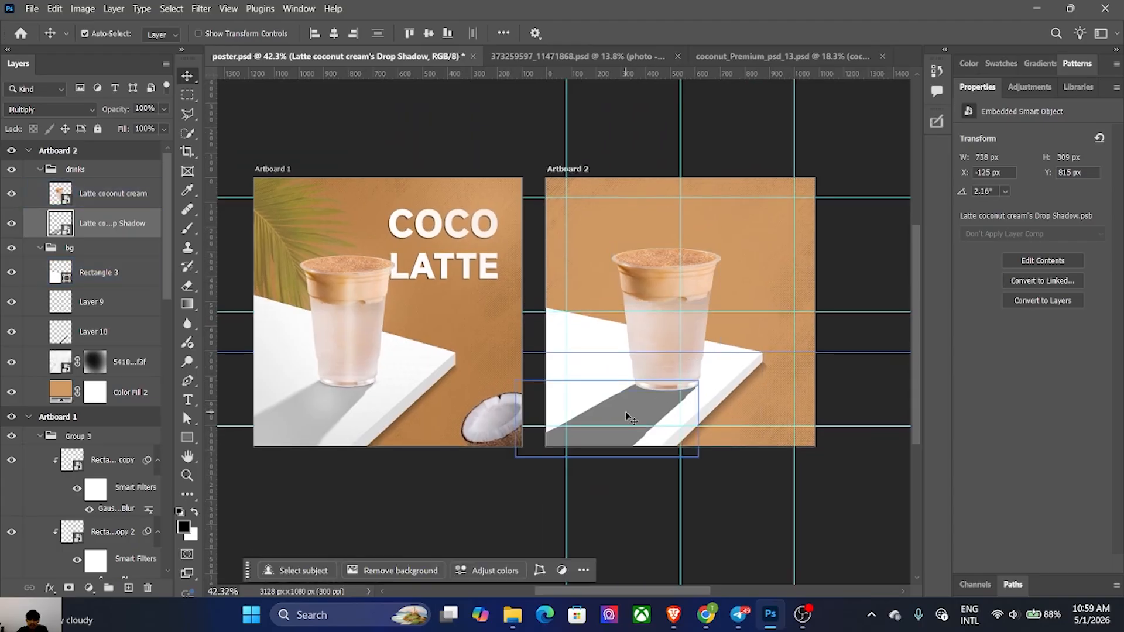
click(199, 10)
mouse_move(328, 213)
click(462, 213)
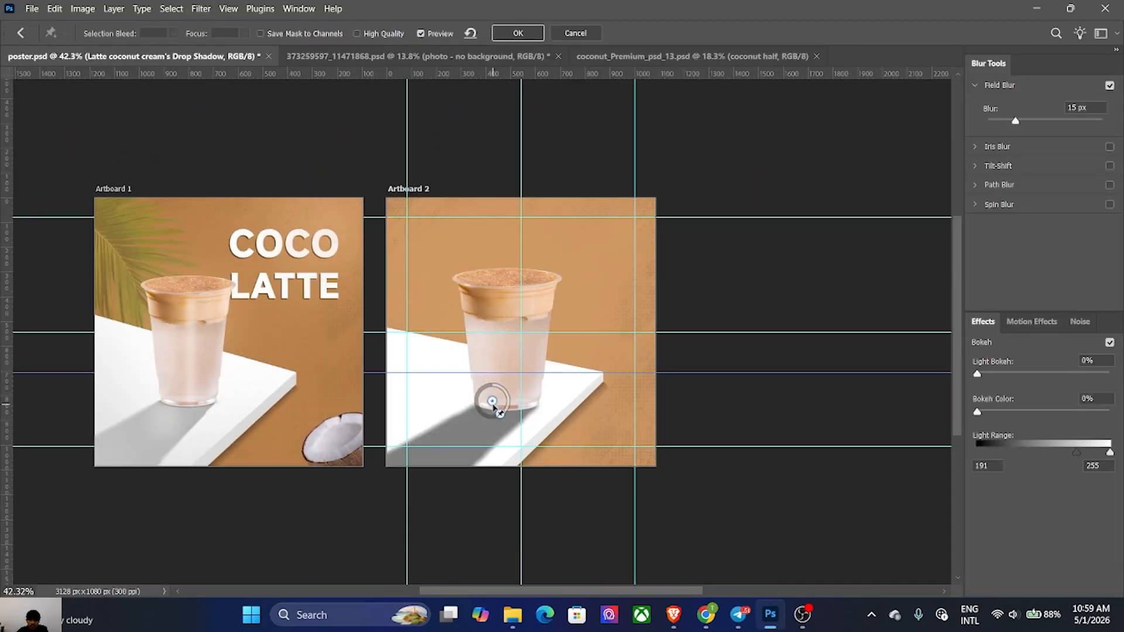
drag(500, 414, 477, 440)
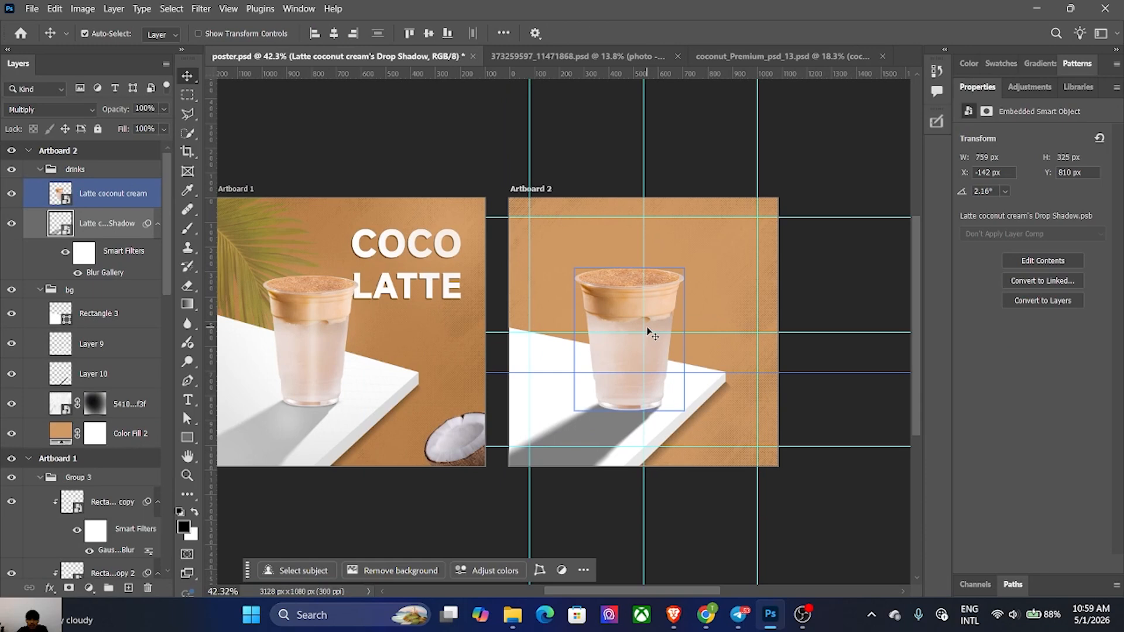
Step: Mask the cup's shadow with a black-to-transparent linear gradient running from below the lower-left corner of Artboard 2 toward the upper right
drag(665, 324, 726, 302)
scroll(681, 321, up, 1)
key(ctrl+;)
click(651, 438)
key(ctrl+;)
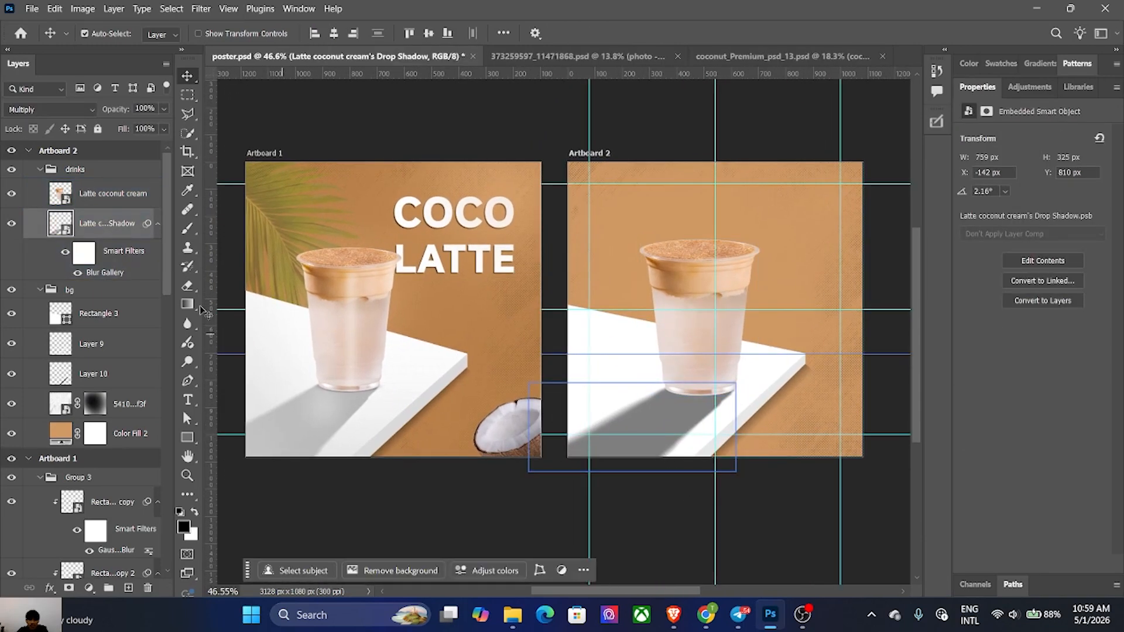
click(68, 588)
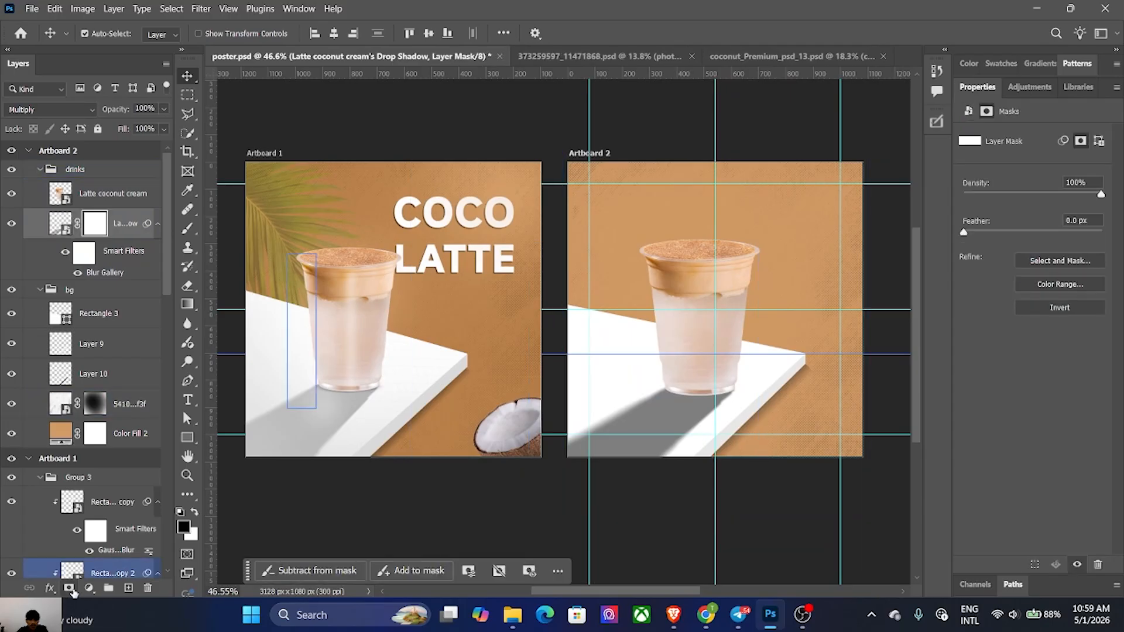
click(189, 308)
click(204, 37)
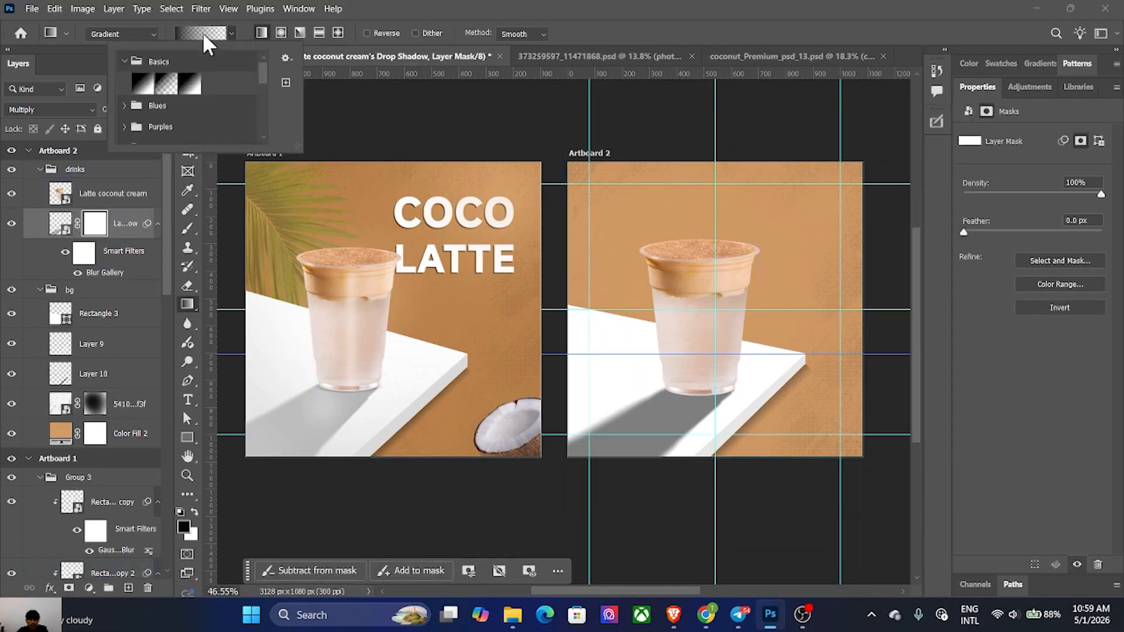
click(165, 85)
drag(578, 484, 825, 270)
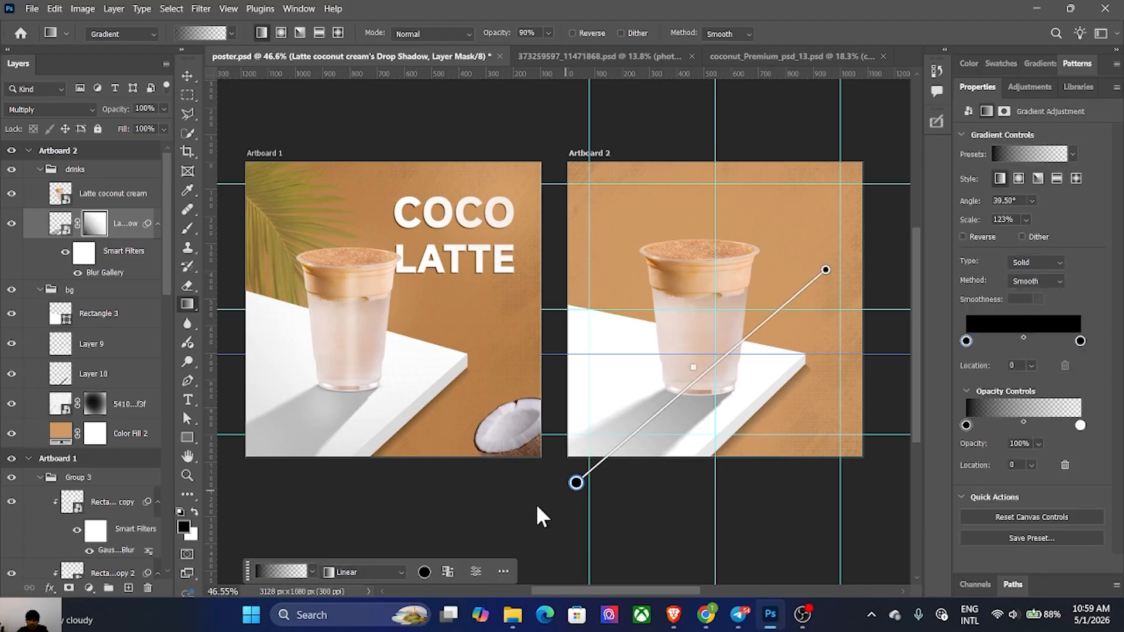
scroll(537, 516, down, 2)
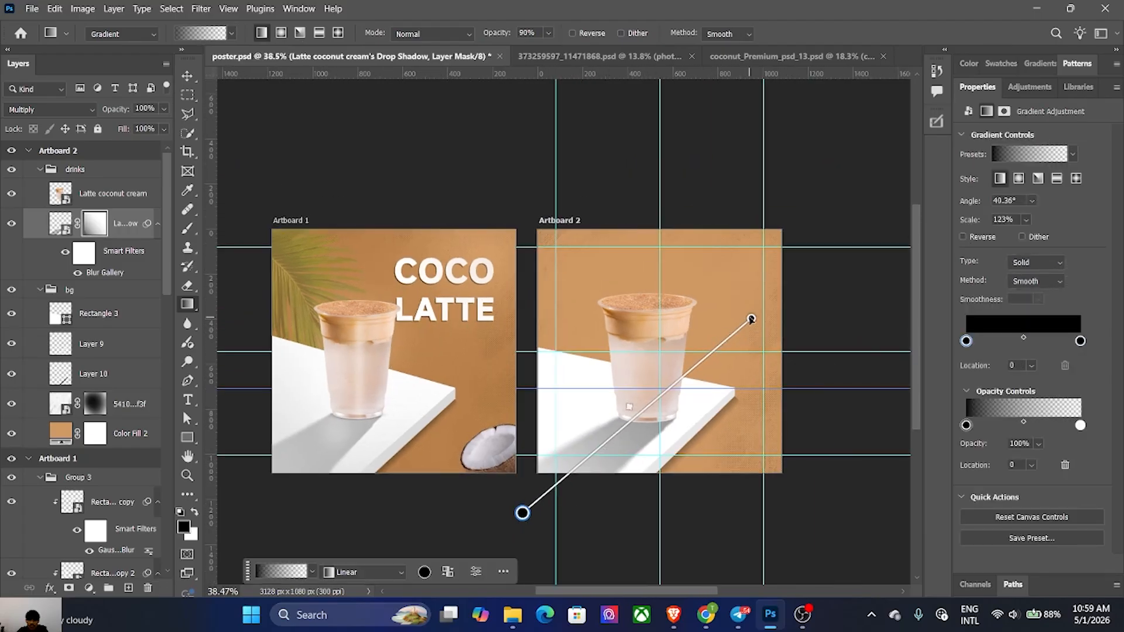
Step: Lower the cup shadow layer's opacity to 64%
click(188, 76)
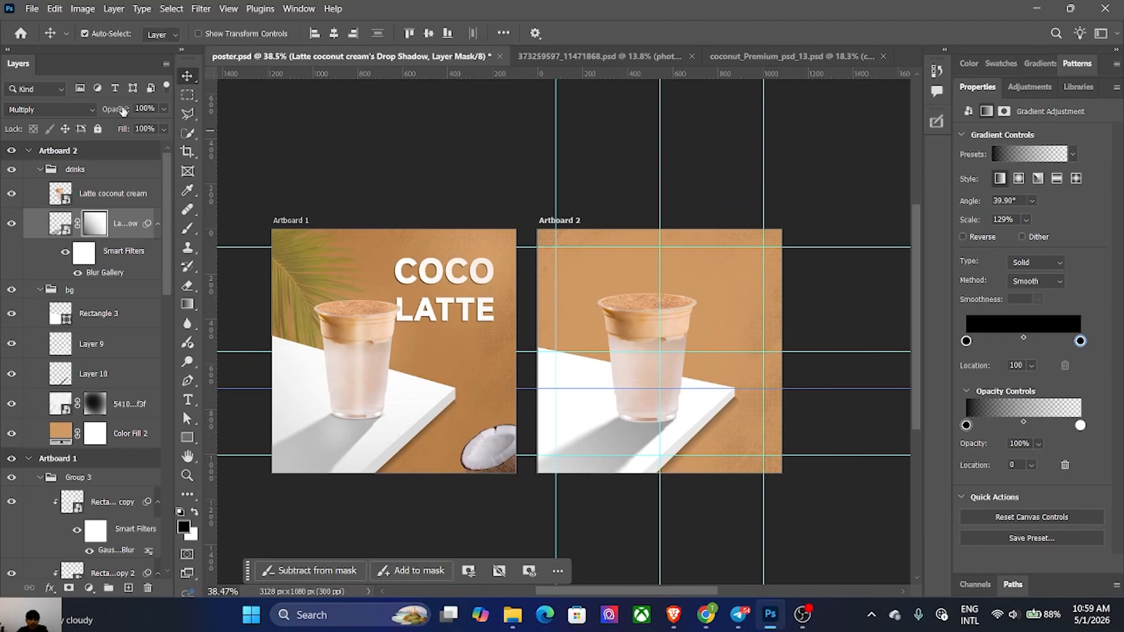
drag(109, 111, 114, 109)
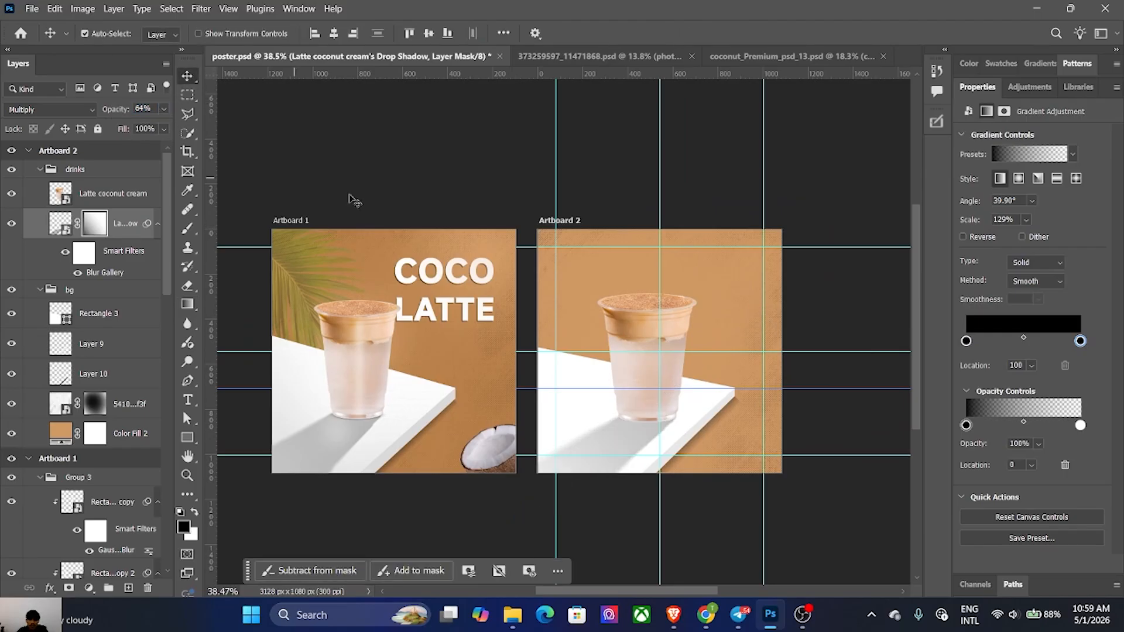
scroll(640, 345, up, 1)
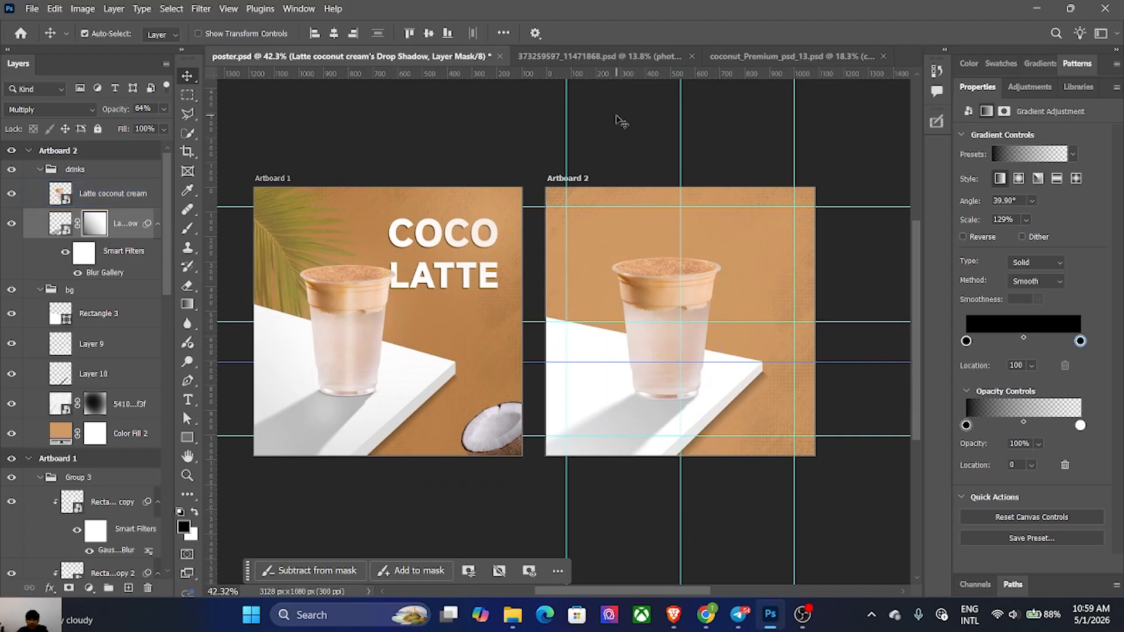
Step: Add a new layer above Latte coconut cream in the drinks group and clip it to the cup
click(673, 336)
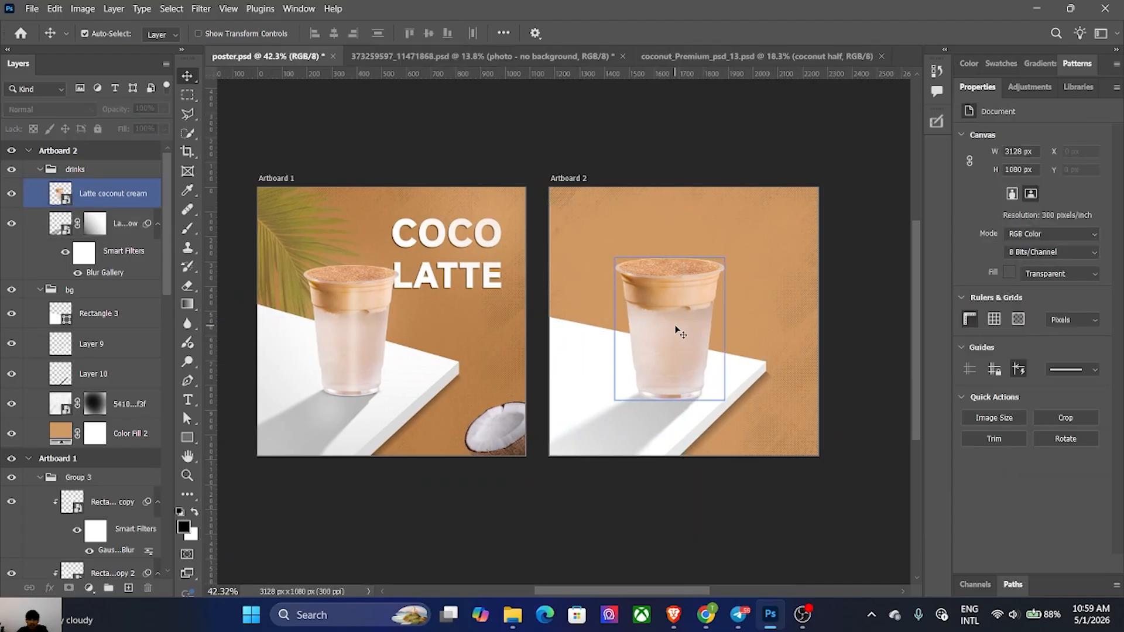
scroll(677, 330, up, 2)
drag(733, 332, 729, 331)
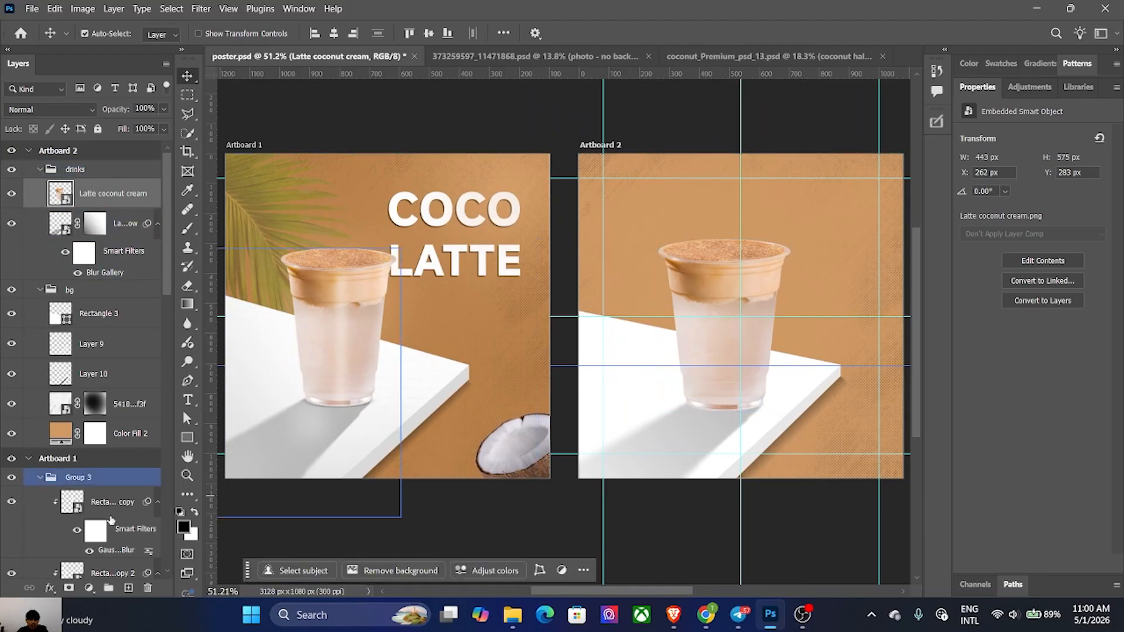
click(128, 588)
alt+click(108, 209)
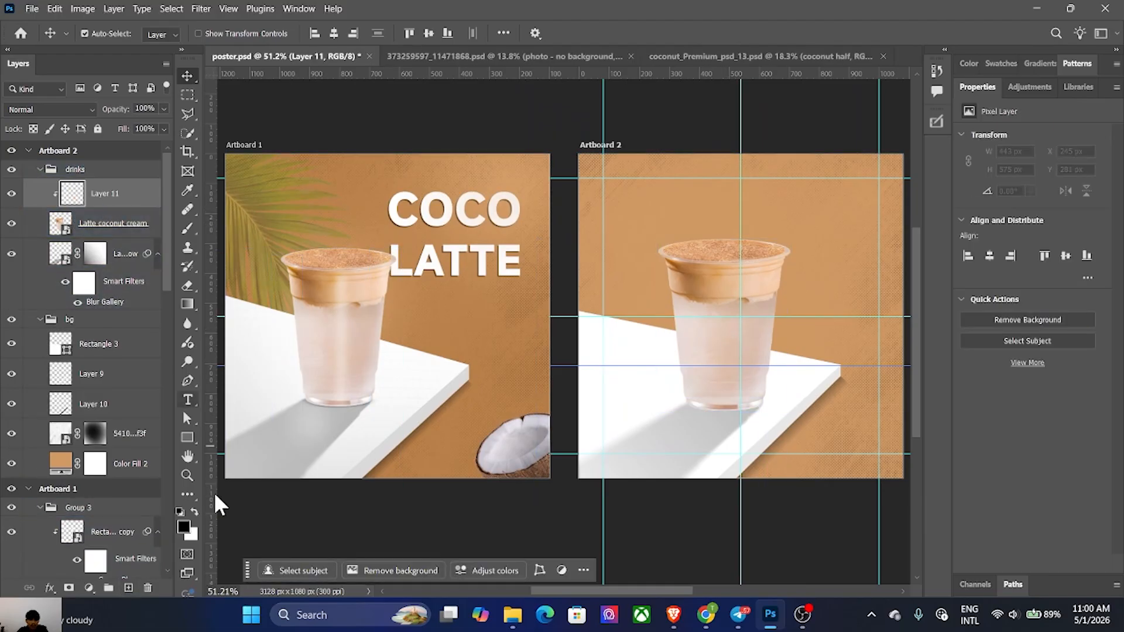
Step: Draw a vertical rectangle about 41 × 549 px down the middle of the cup on the clipped layer and fill it white
click(188, 439)
mouse_move(720, 258)
mouse_down()
mouse_move(721, 417)
mouse_move(739, 420)
mouse_up()
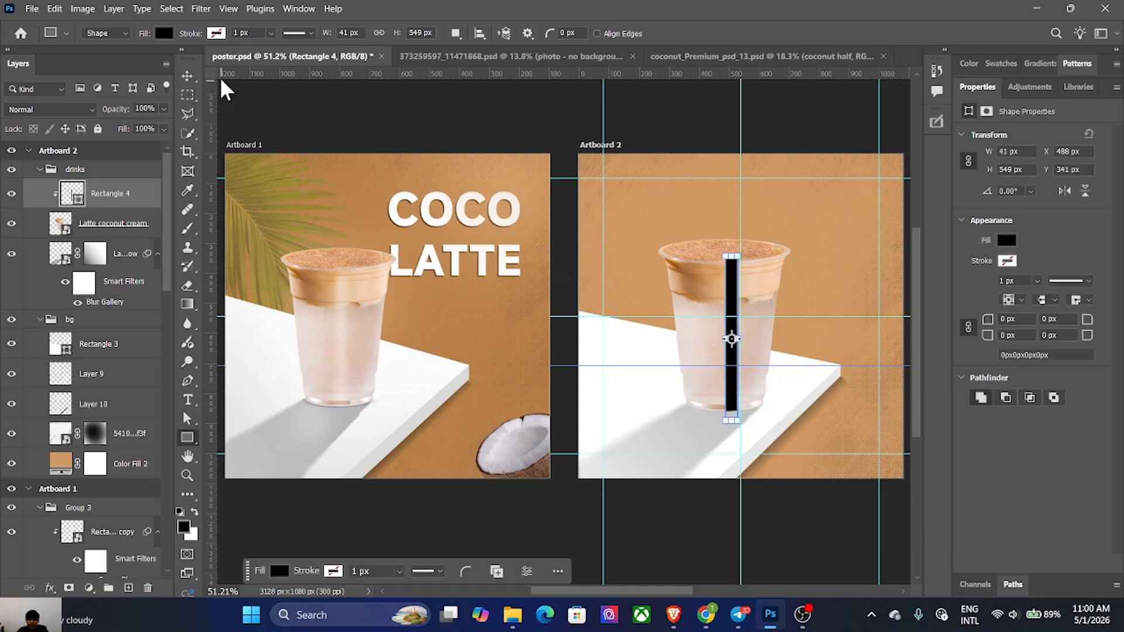
click(170, 33)
click(98, 107)
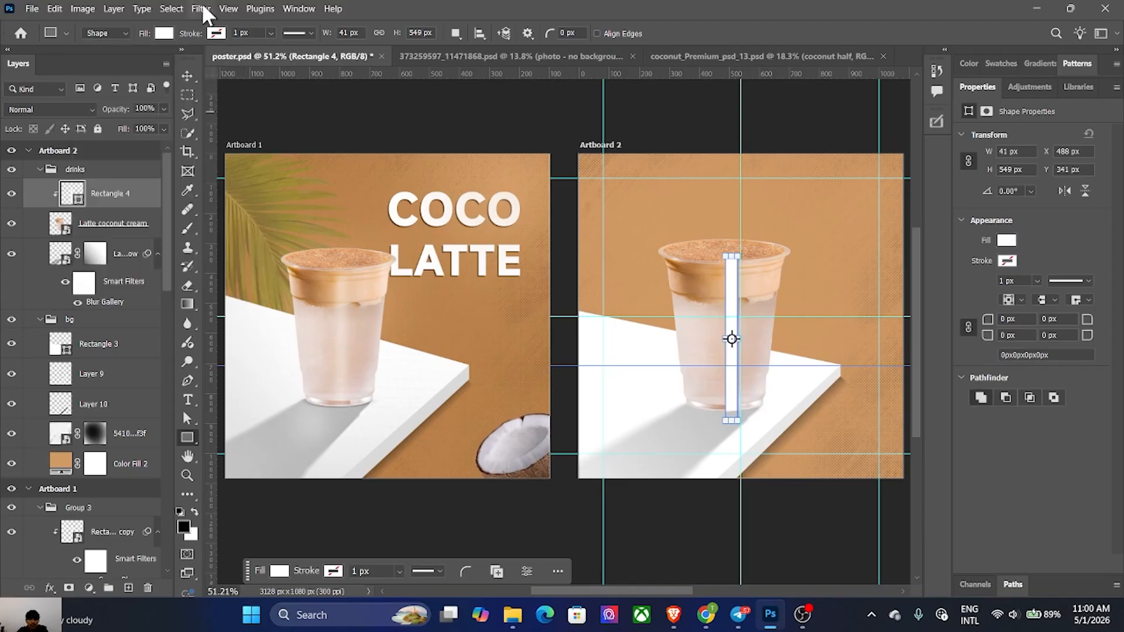
Step: Convert the white highlight rectangle to a smart object and apply a Gaussian Blur with a 13.9 px radius
click(201, 9)
click(384, 255)
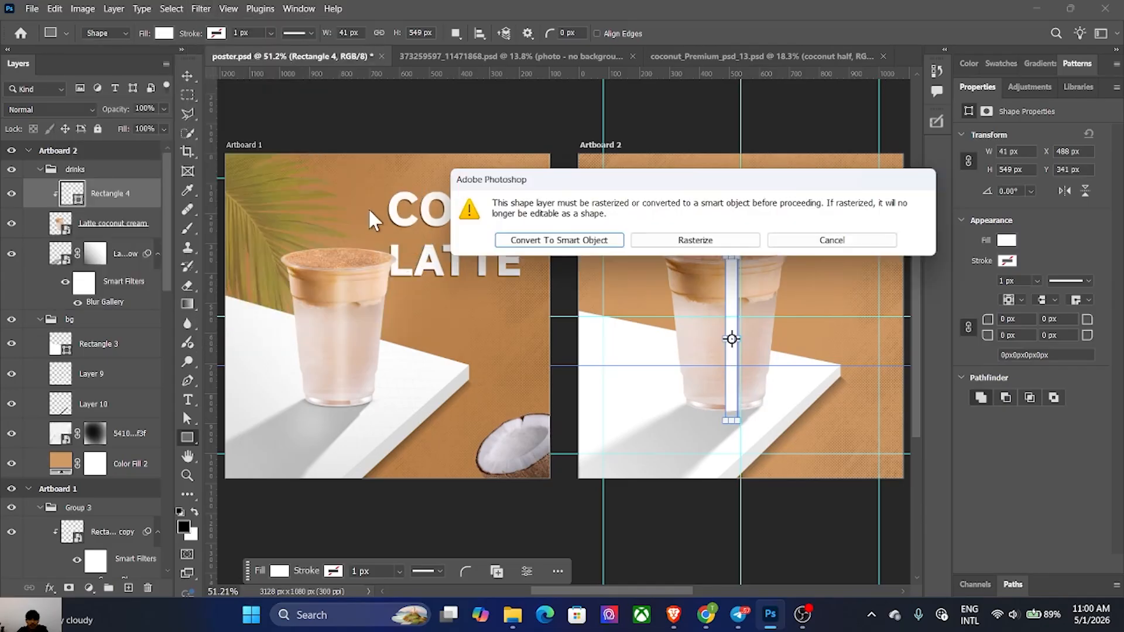
drag(598, 186, 834, 198)
click(819, 254)
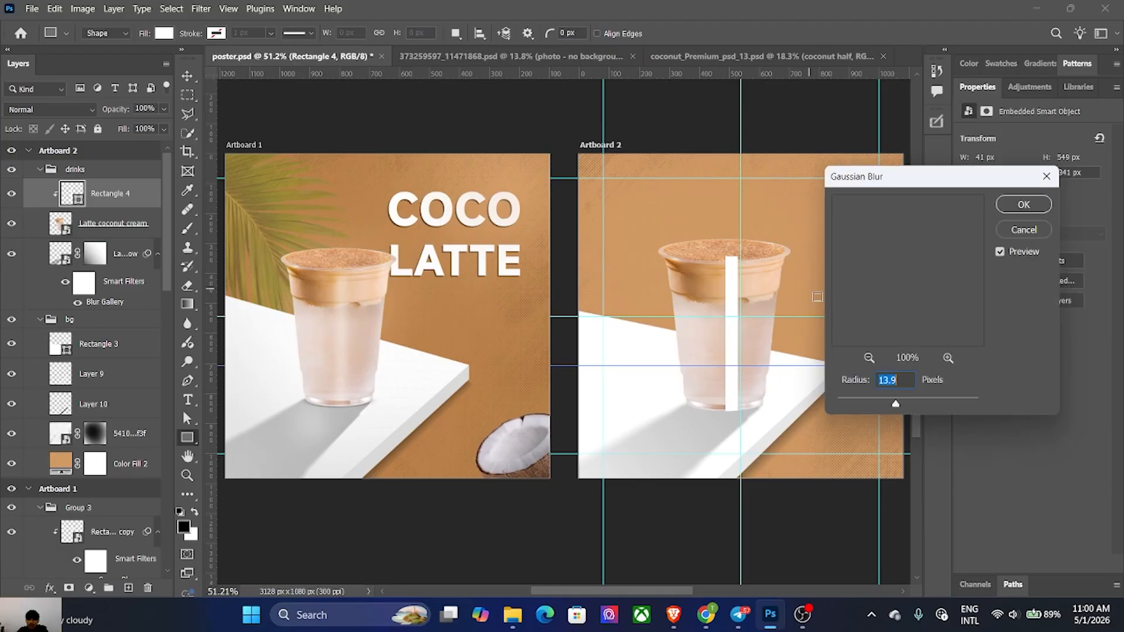
drag(915, 176, 924, 163)
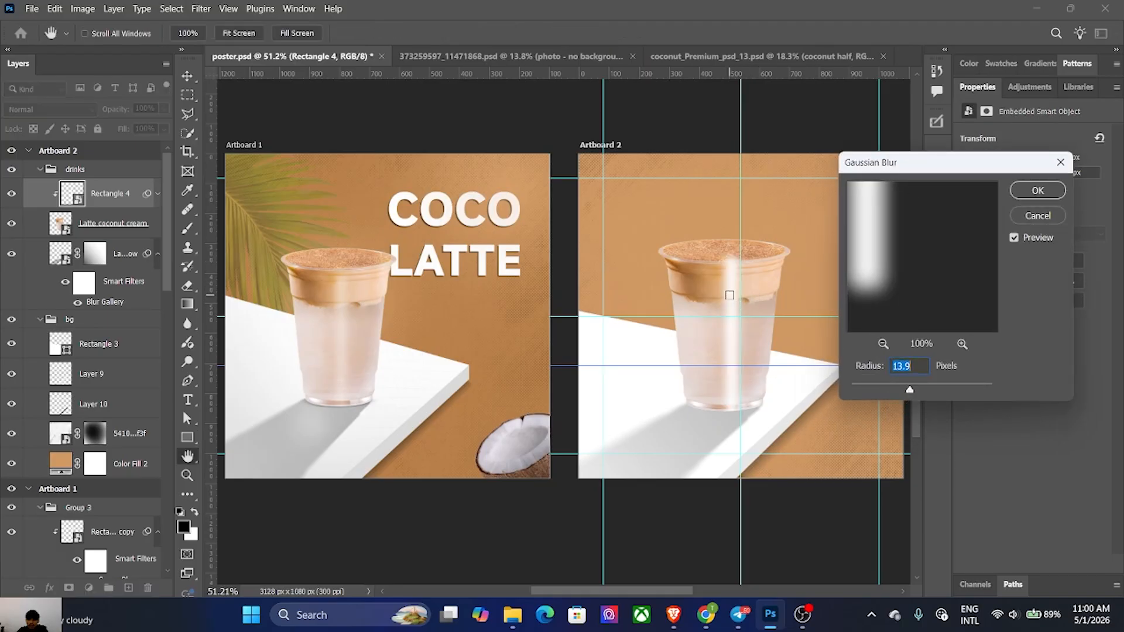
click(1037, 190)
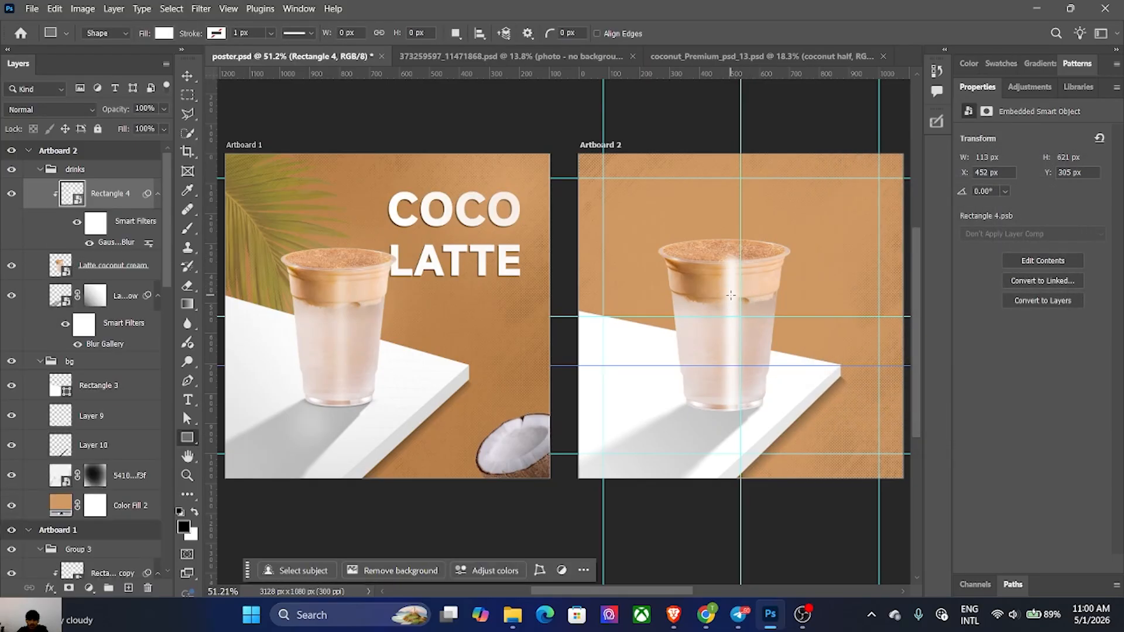
Step: Shift the blurred highlight slightly left and down on the cup, and set it to Lighter Color blending at 55% opacity
key(v)
drag(734, 296, 735, 311)
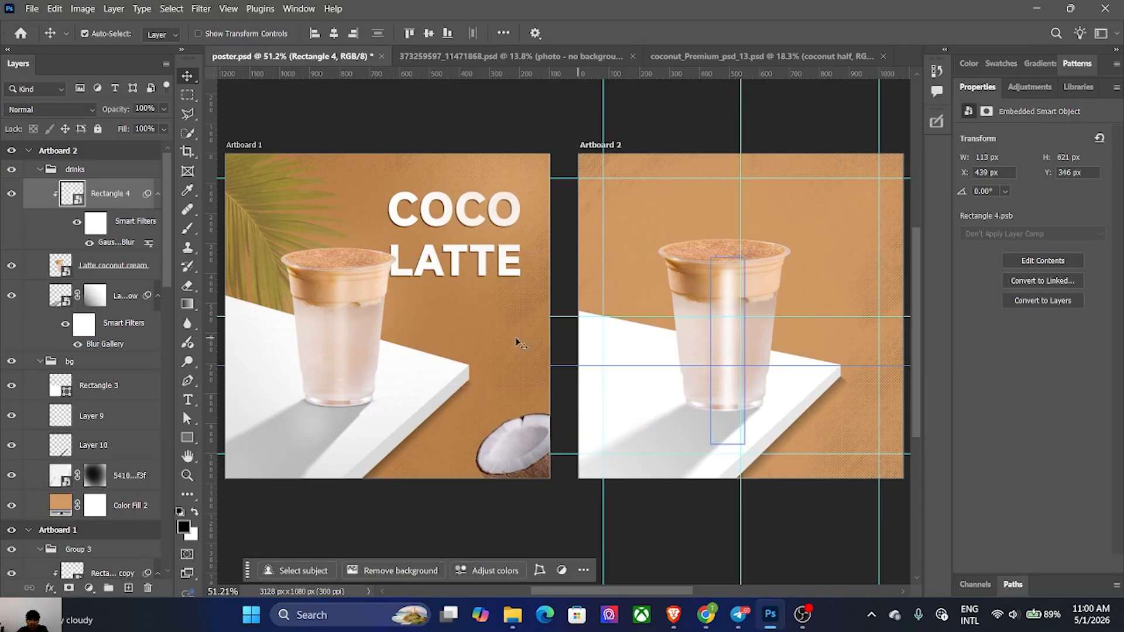
click(82, 109)
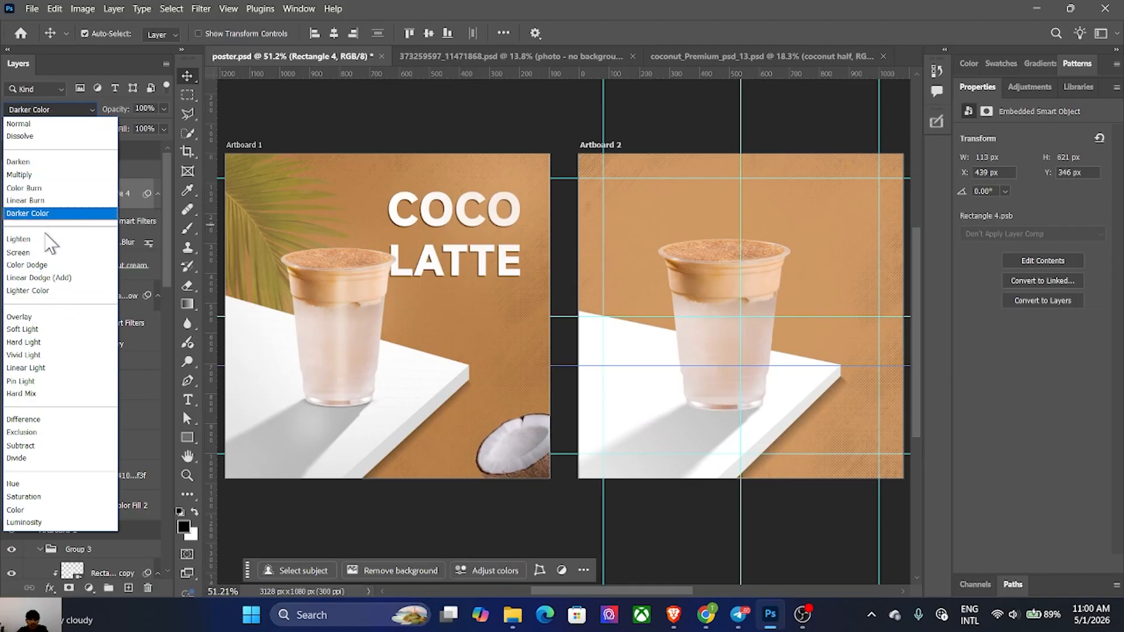
click(47, 317)
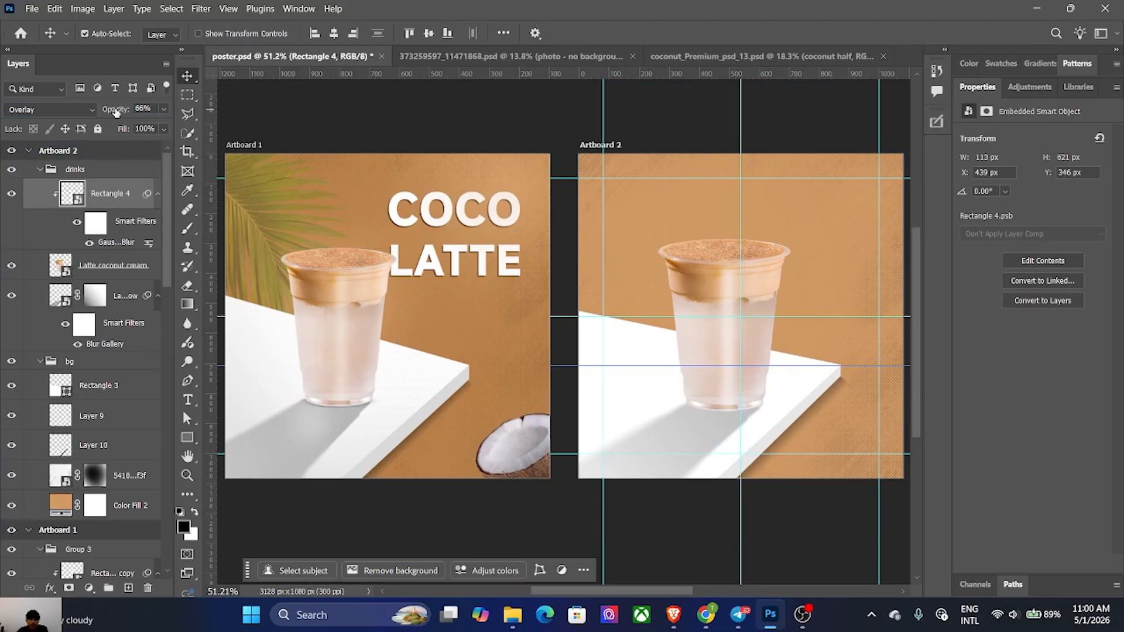
click(40, 109)
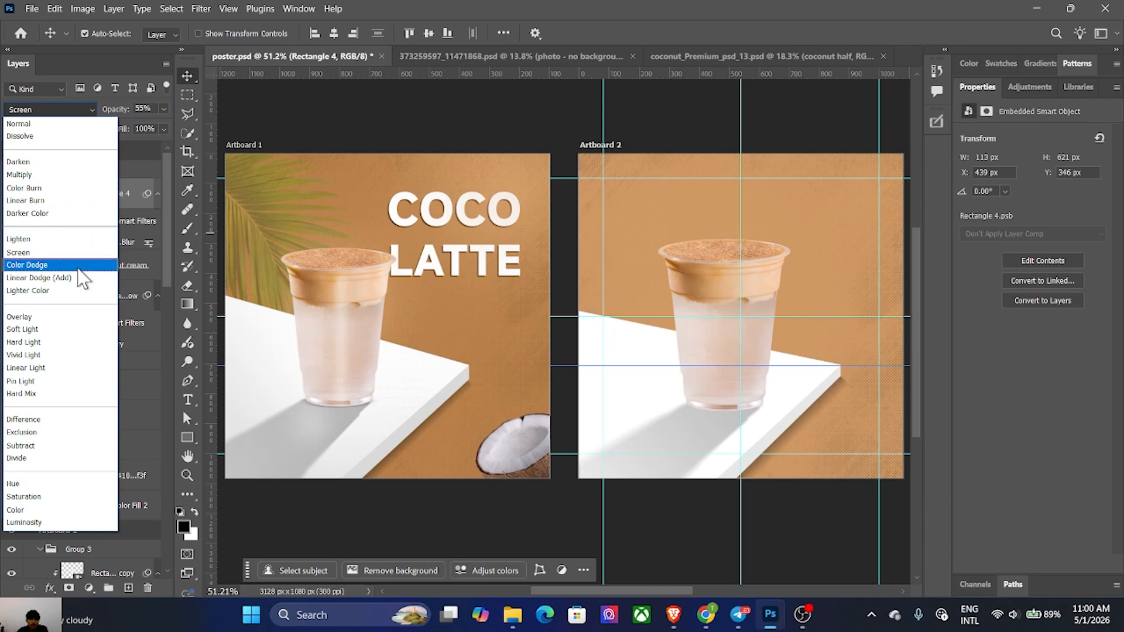
click(81, 291)
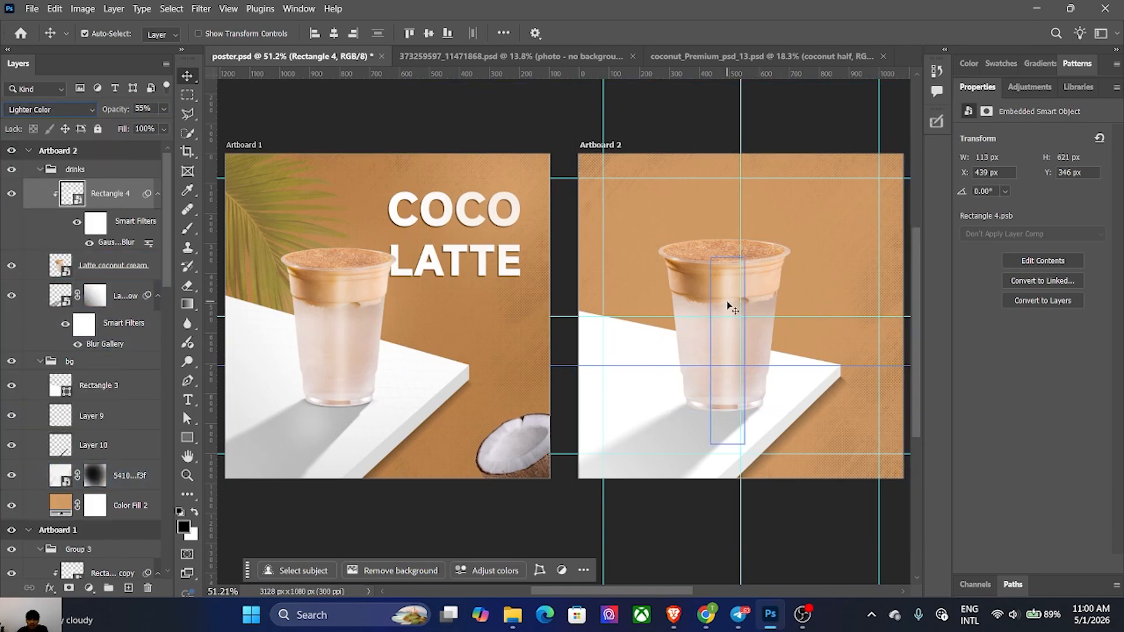
Step: Duplicate the highlight twice, placing one copy over the cup's left edge and the other over its right edge
drag(728, 305, 665, 281)
scroll(709, 286, down, 1)
click(700, 135)
drag(737, 212, 732, 211)
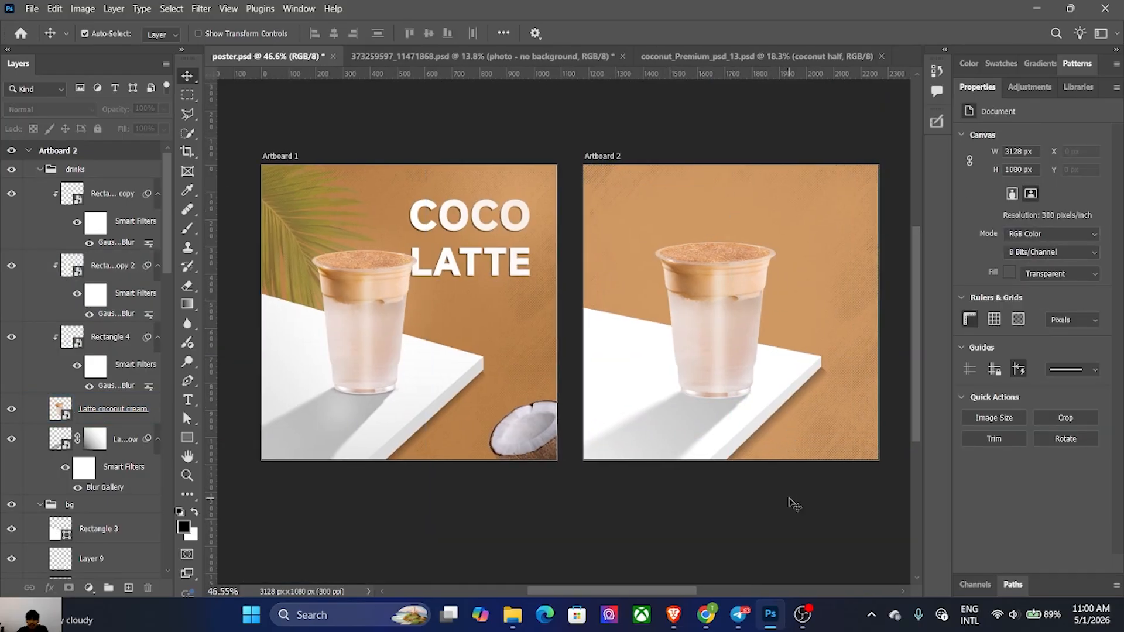
Step: Bring the palm leaf photo from 373259597_11471868.psd into Artboard 2, directly above Rectangle 3 in the bg group
click(769, 317)
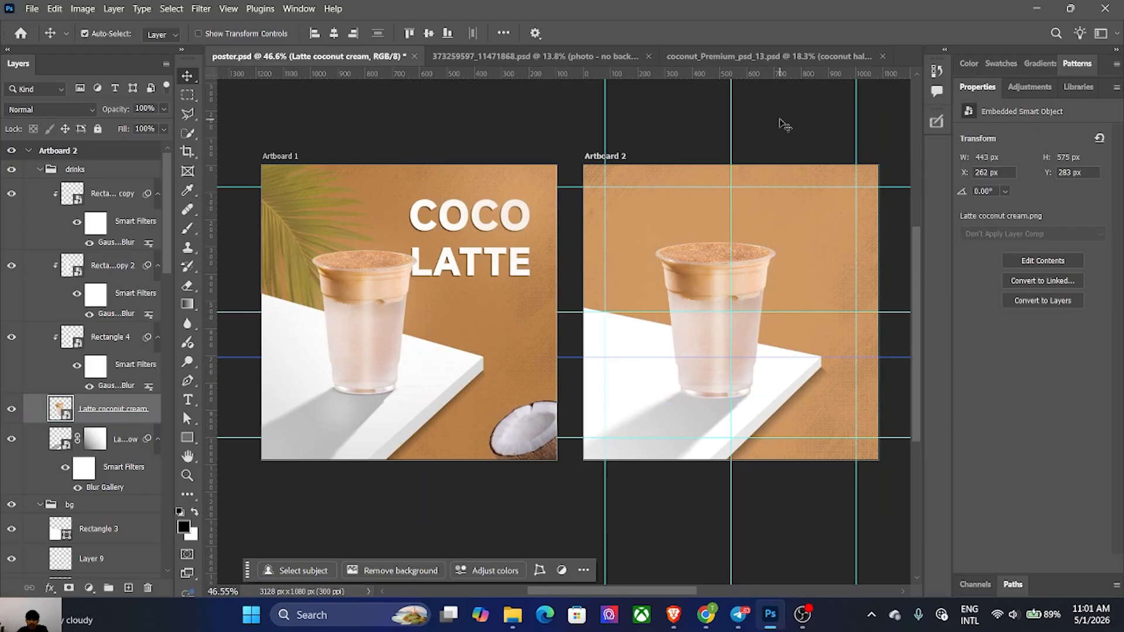
click(784, 125)
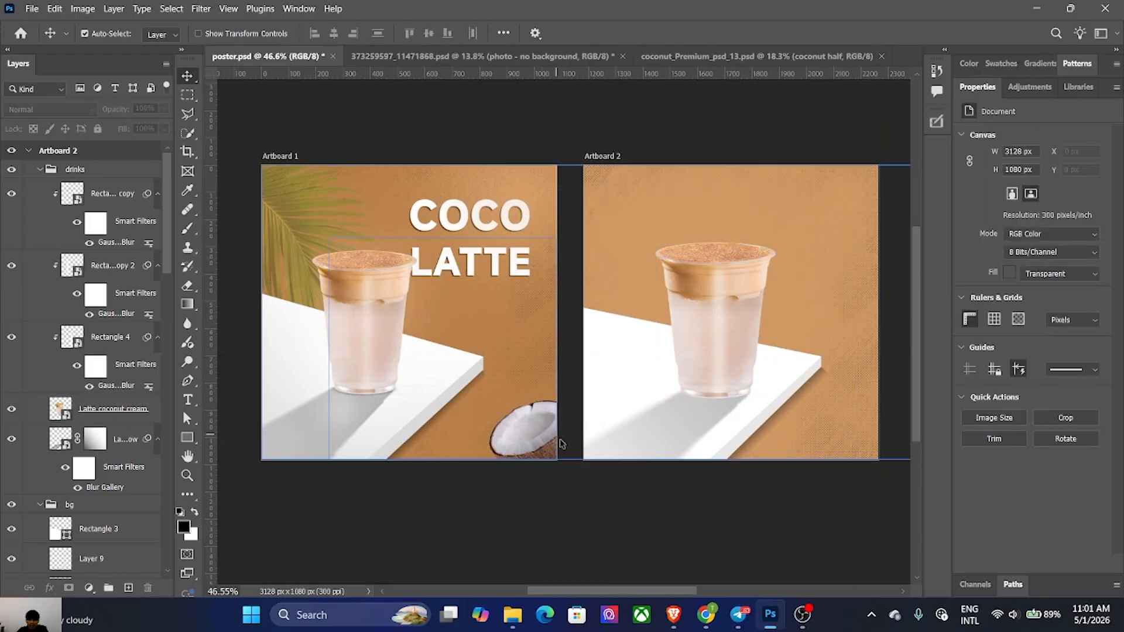
scroll(93, 380, down, 5)
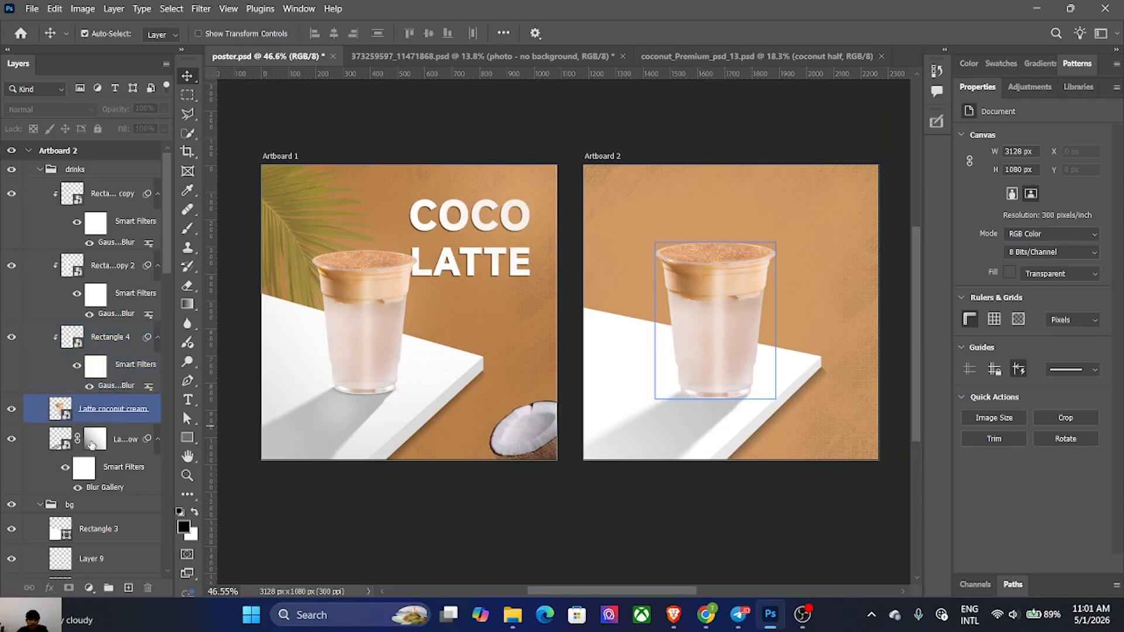
click(133, 476)
click(108, 353)
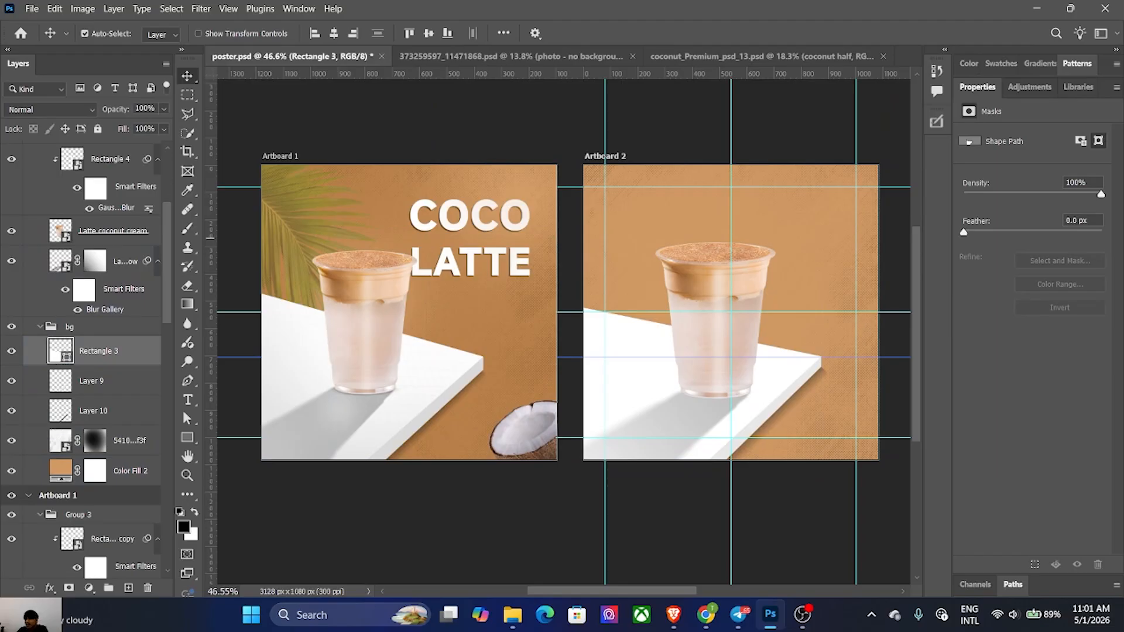
click(726, 54)
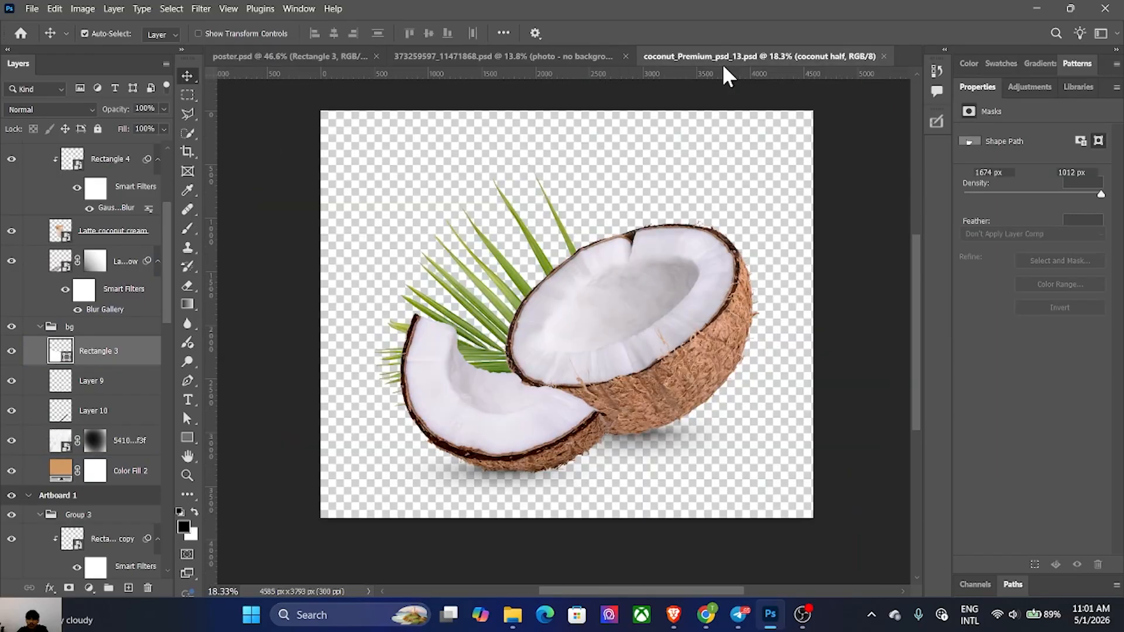
click(535, 58)
drag(585, 175, 368, 124)
drag(666, 278, 670, 281)
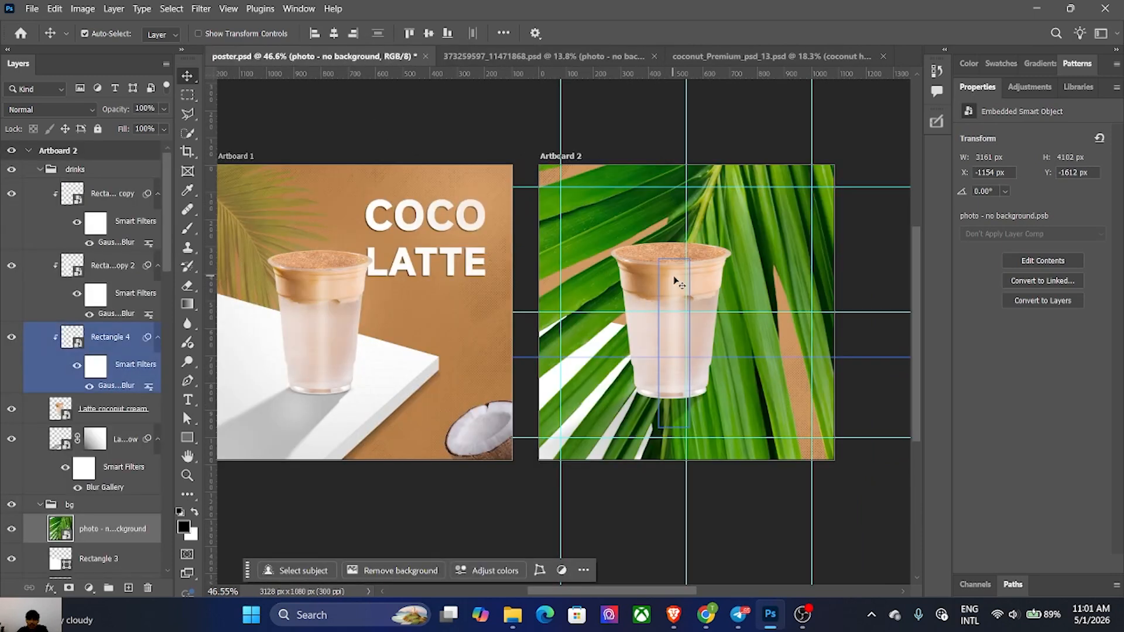
Step: Scale the oversized palm leaf photo down to about 422 × 548 px on Artboard 2
scroll(707, 290, down, 3)
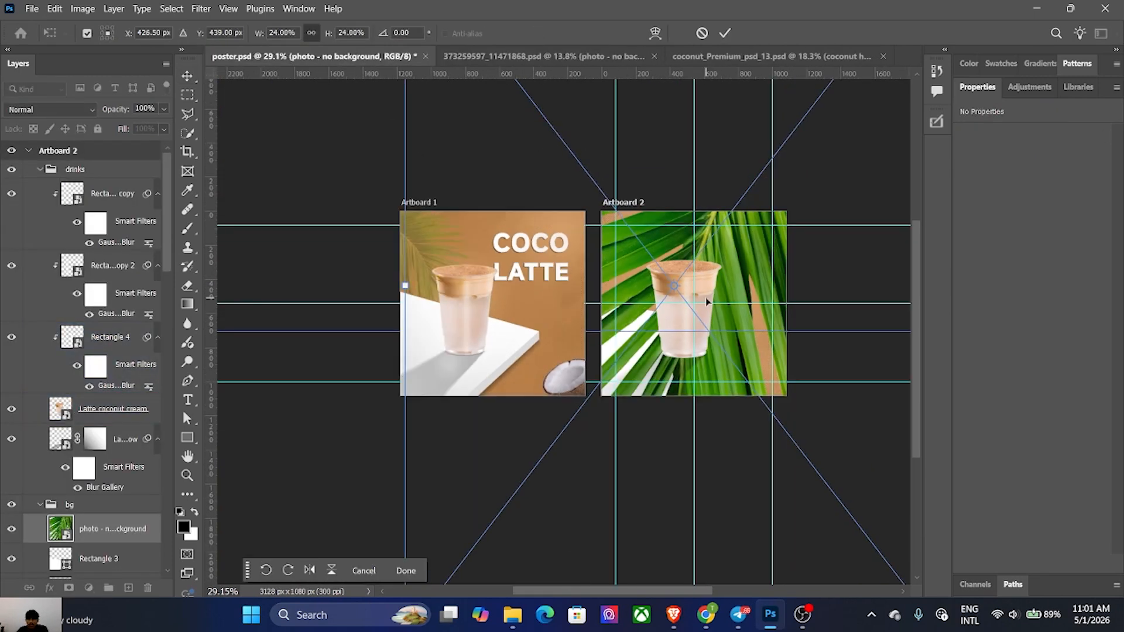
drag(708, 292, 622, 272)
drag(855, 267, 627, 258)
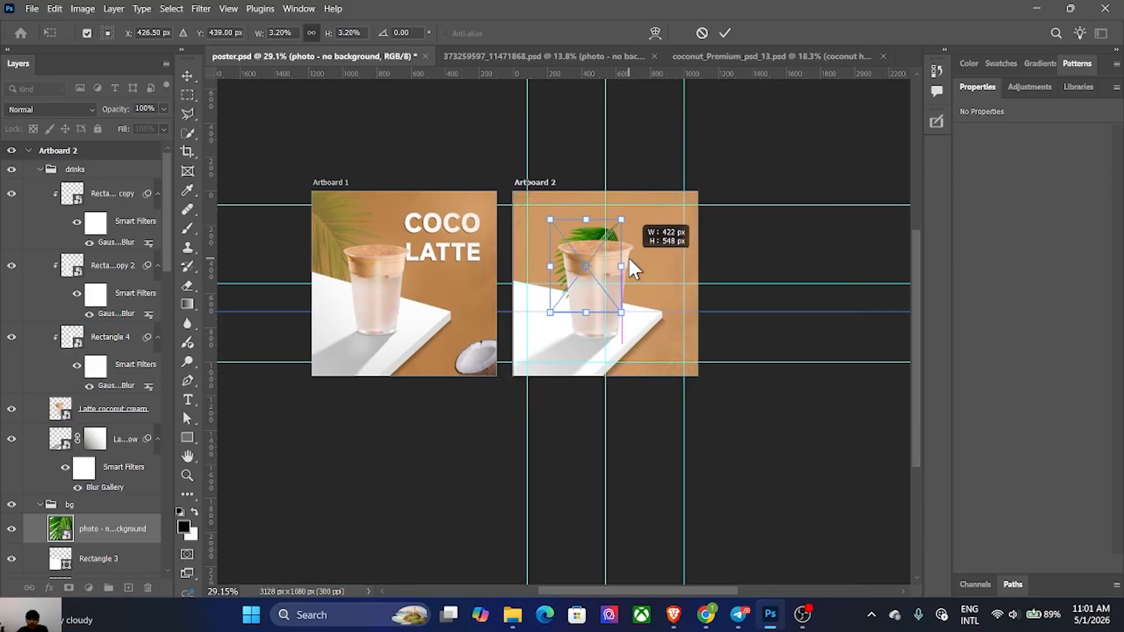
scroll(644, 264, up, 4)
scroll(692, 267, left, 2)
Step: Flip the palm leaf vertically and rotate it to about 164° over the upper-left corner of Artboard 2
right_click(707, 223)
click(755, 492)
drag(682, 236, 610, 152)
drag(665, 288, 733, 300)
drag(604, 218, 598, 199)
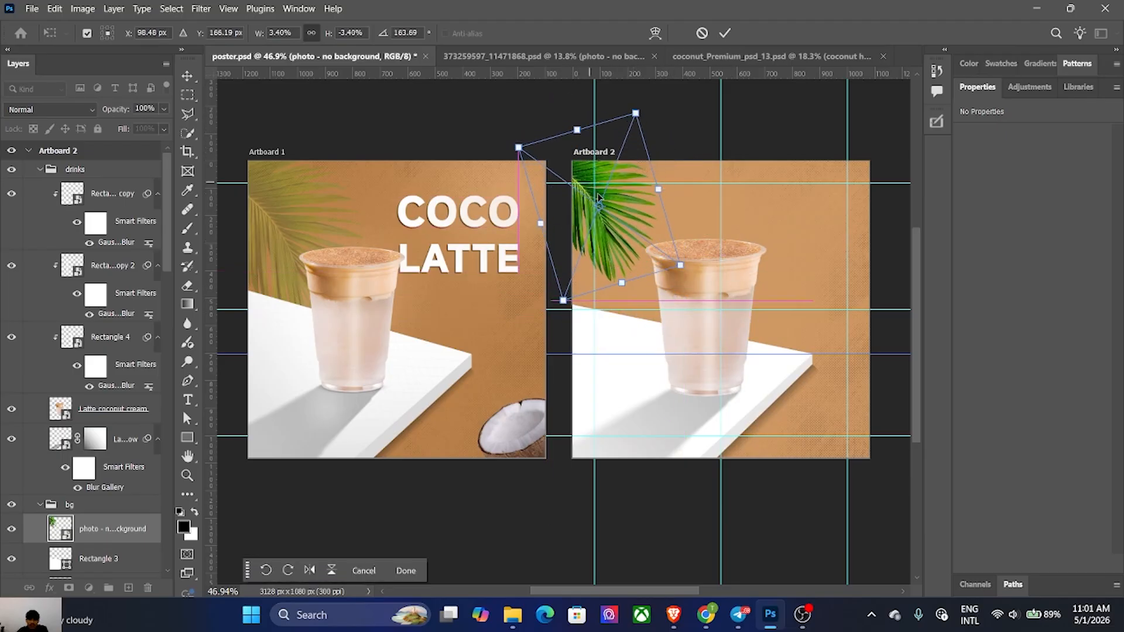
Step: Enlarge the palm leaf to about 634 × 587 px overall, rotated 151.24°, hanging from Artboard 2's upper-left corner behind the cup
drag(629, 282, 711, 316)
mouse_move(777, 353)
mouse_down()
mouse_move(777, 338)
mouse_move(784, 354)
mouse_up()
drag(780, 346, 798, 298)
drag(623, 267, 631, 261)
drag(736, 286, 699, 273)
mouse_move(647, 272)
mouse_down()
mouse_move(645, 284)
mouse_move(653, 273)
mouse_up()
click(724, 33)
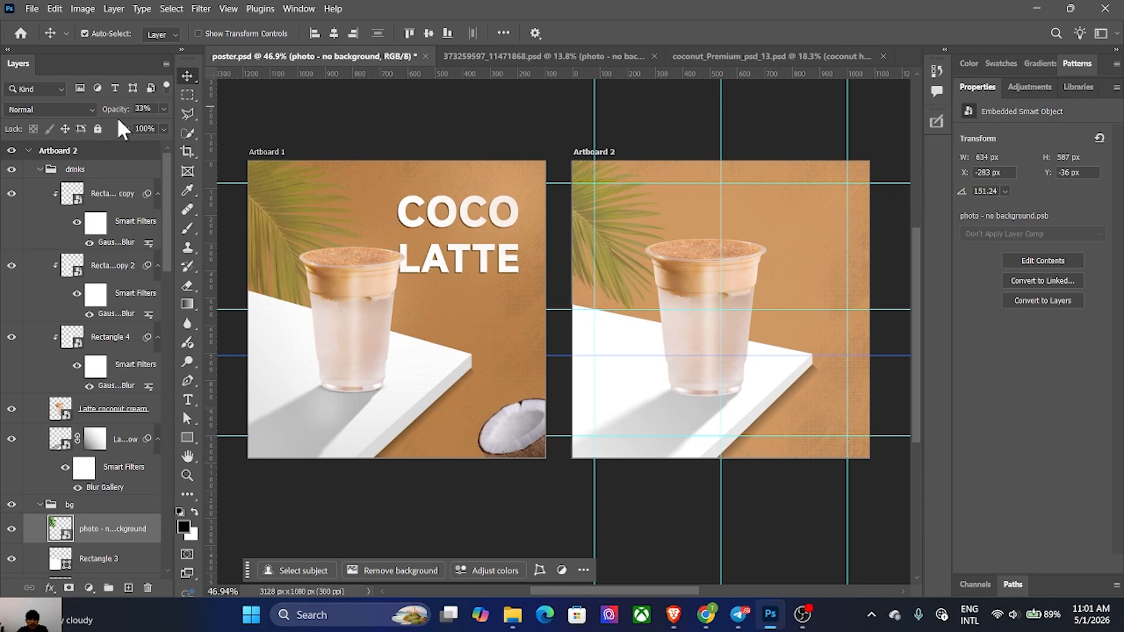
Step: Lower the palm leaf layer's opacity to 23%
drag(115, 111, 117, 114)
scroll(655, 331, down, 1)
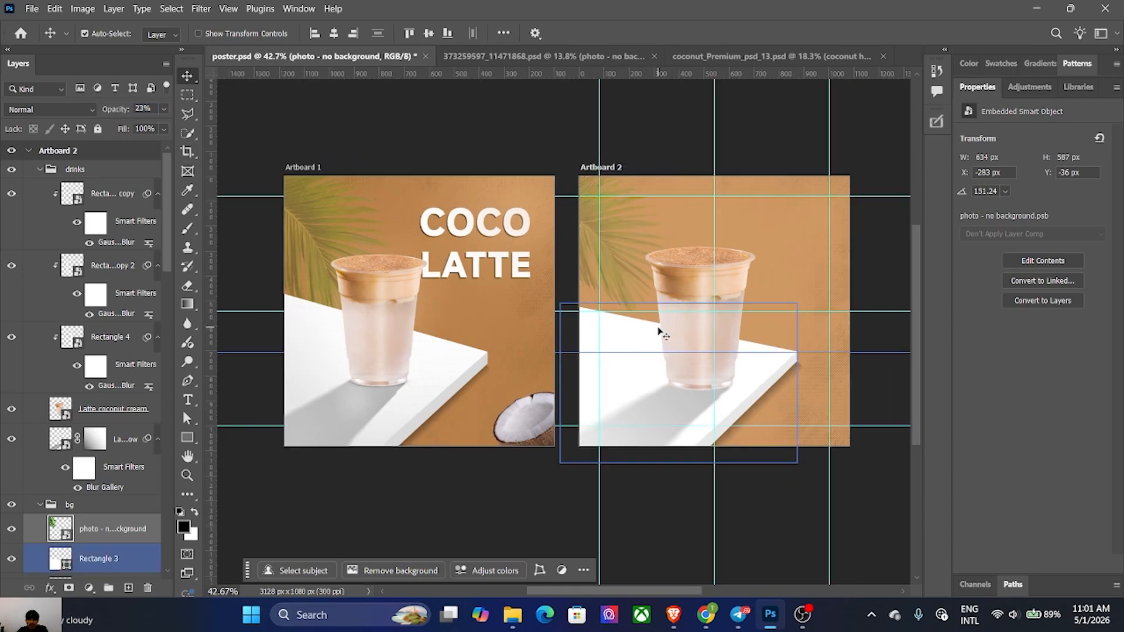
scroll(672, 328, up, 1)
drag(678, 330, 679, 329)
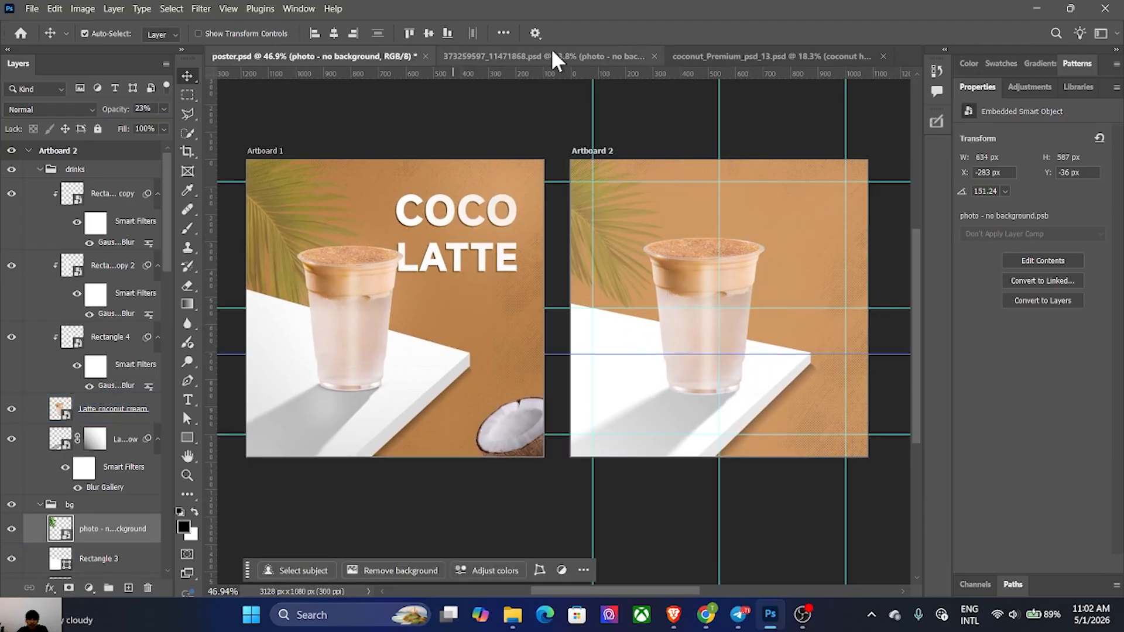
Step: Bring the coconut half from coconut_Premium_psd_13.psd into Artboard 2, above the palm leaf in the bg group
click(723, 56)
drag(679, 328, 300, 68)
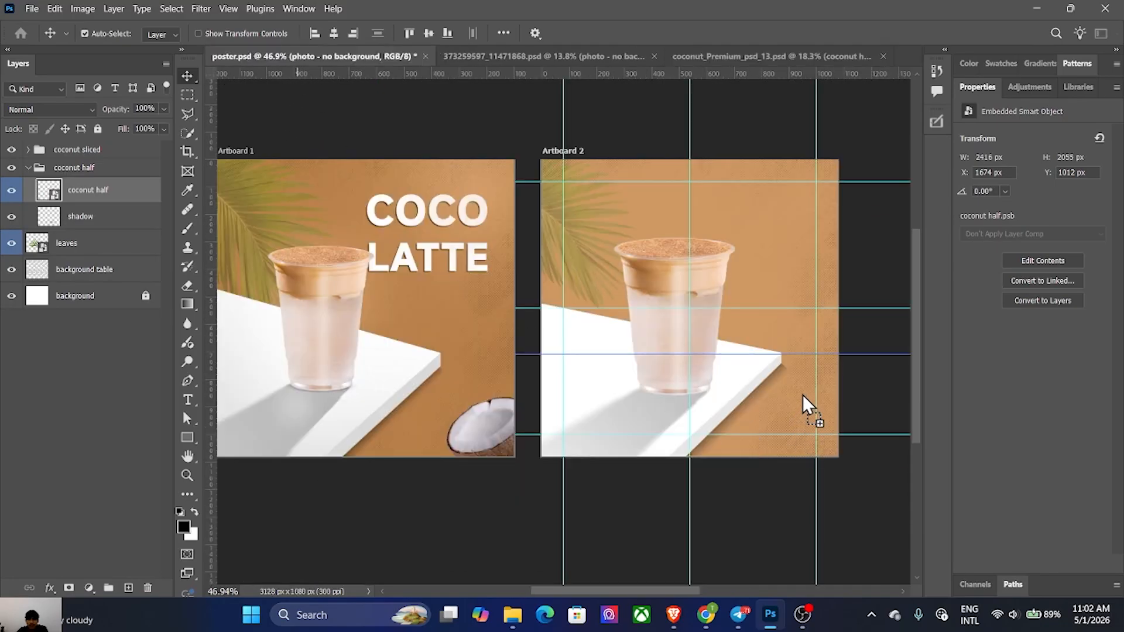
drag(802, 394, 800, 403)
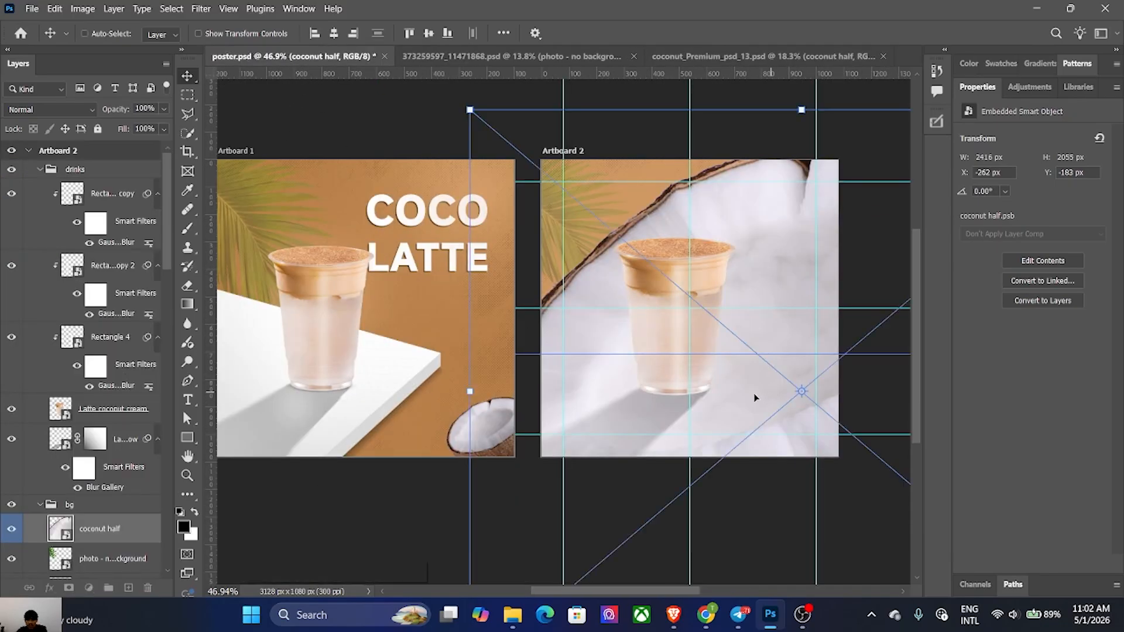
Step: Scale the coconut half to 11.98%, rotate it to -6.95°, and place it partly cropped in Artboard 2's lower-right corner
key(ctrl+t)
drag(470, 390, 753, 419)
drag(824, 415, 826, 437)
drag(753, 371, 766, 383)
drag(829, 419, 830, 430)
drag(766, 396, 769, 399)
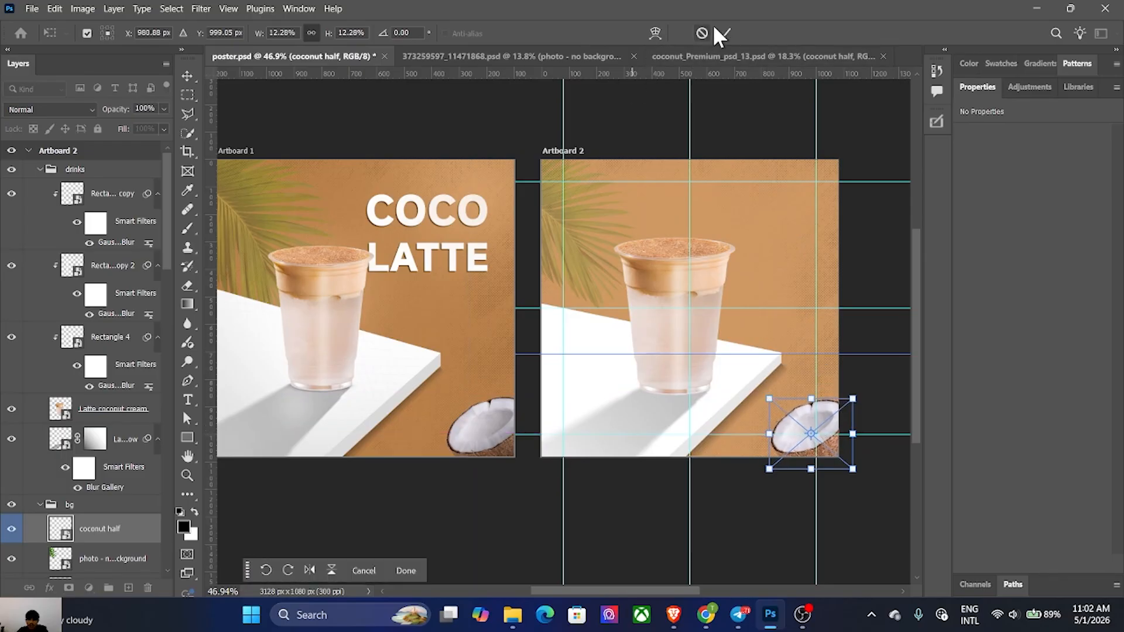
drag(893, 385, 881, 360)
drag(859, 466, 856, 465)
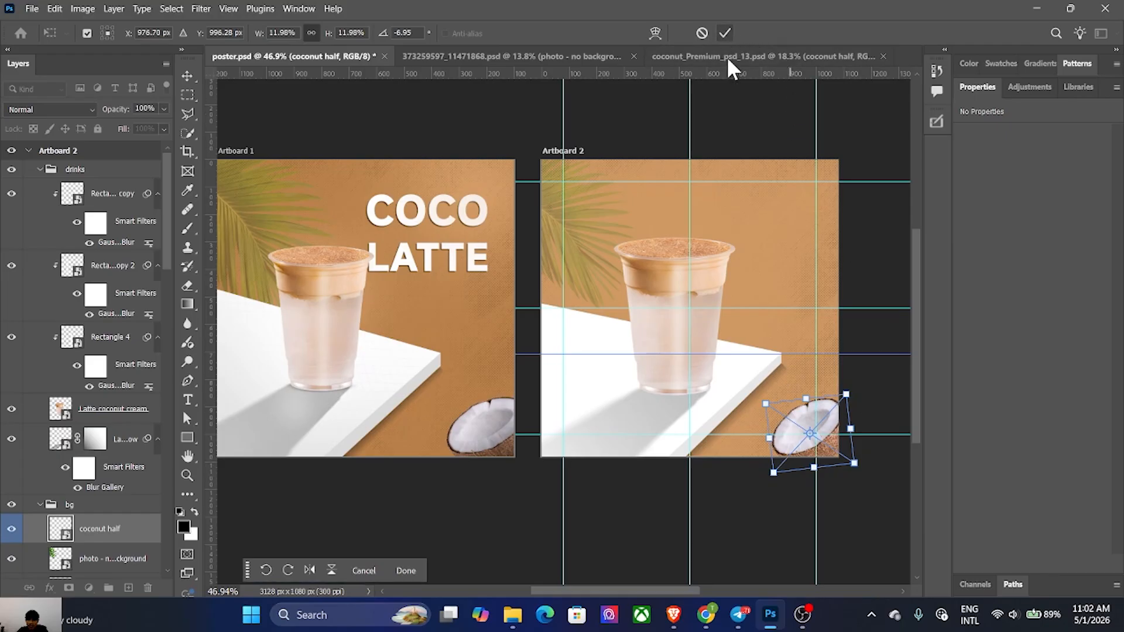
click(725, 32)
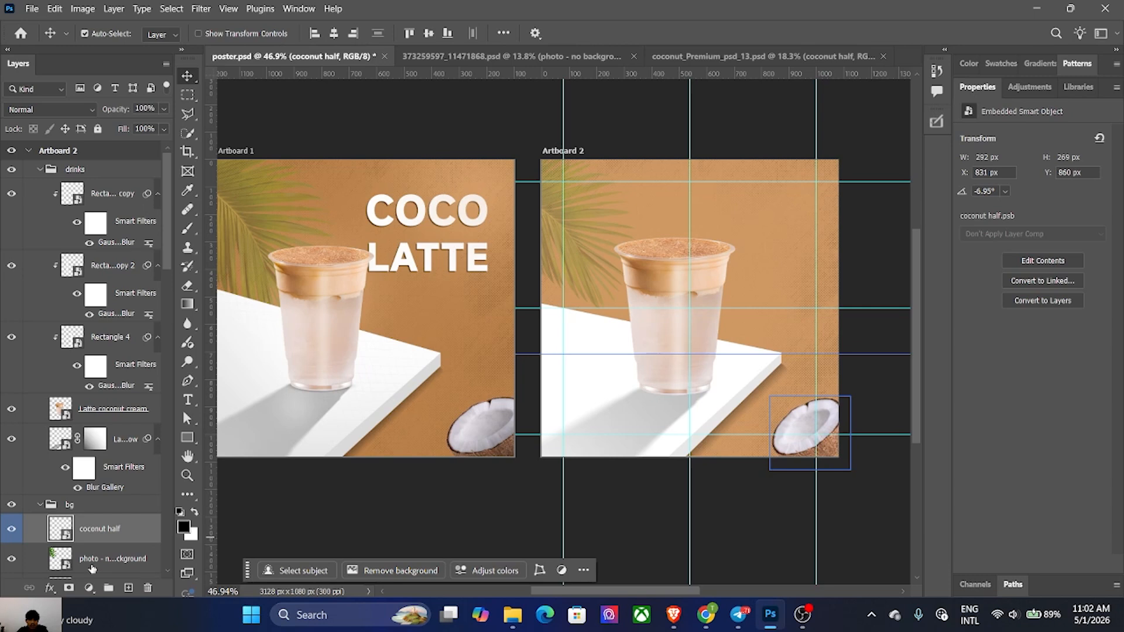
Step: Add an Exposure adjustment clipped to the coconut half and set its exposure to -1.70
click(89, 588)
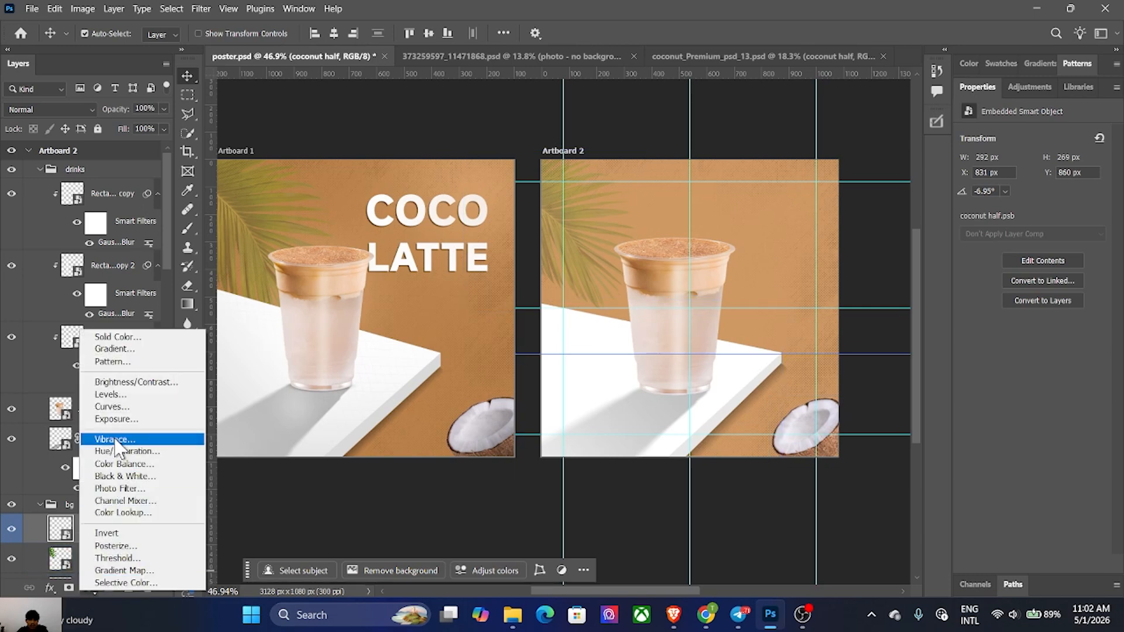
click(111, 418)
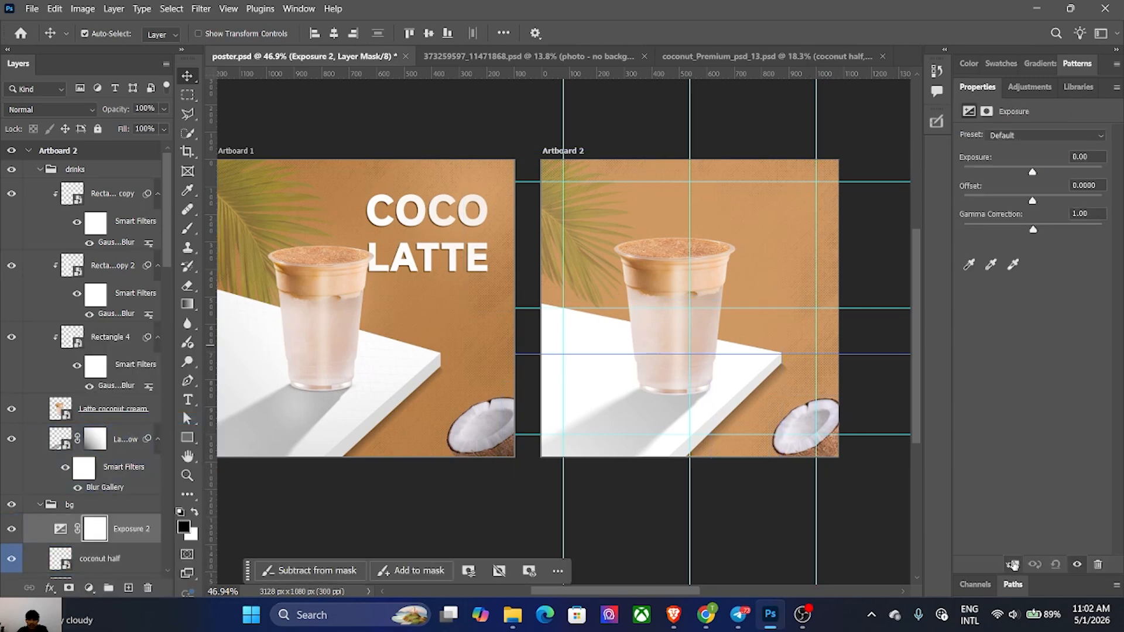
click(1012, 565)
drag(1018, 176, 1014, 171)
click(801, 431)
Step: Paint black at 26% opacity on the Exposure mask over the coconut half, then toggle the adjustment to compare the shading
key(b)
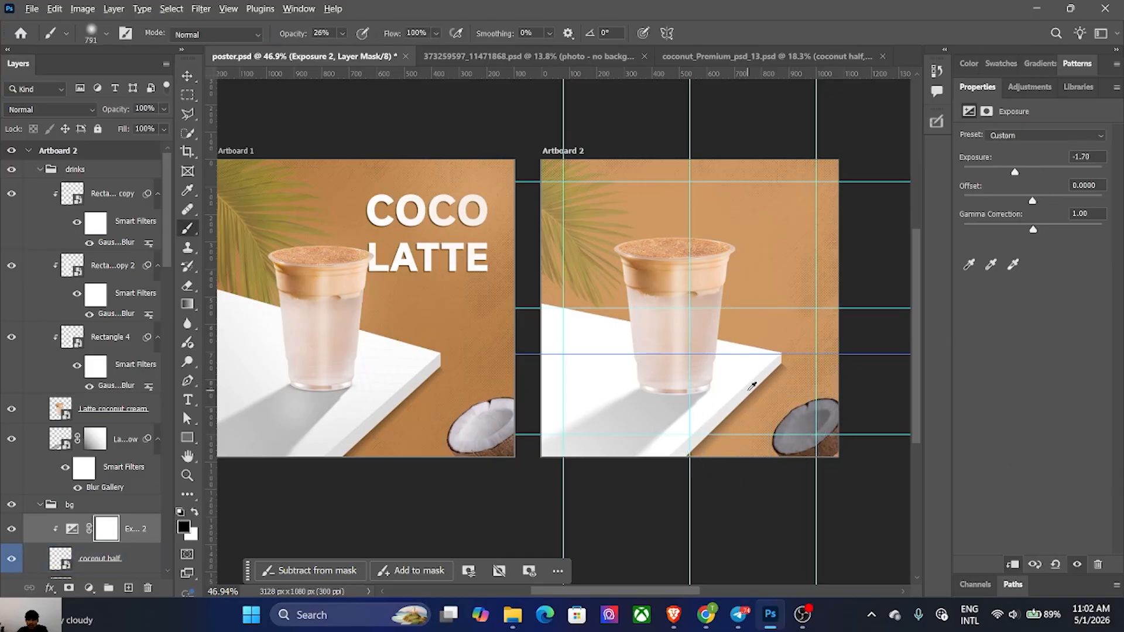
mouse_move(770, 404)
mouse_down()
mouse_move(782, 422)
mouse_move(828, 388)
mouse_move(790, 412)
mouse_up()
click(766, 423)
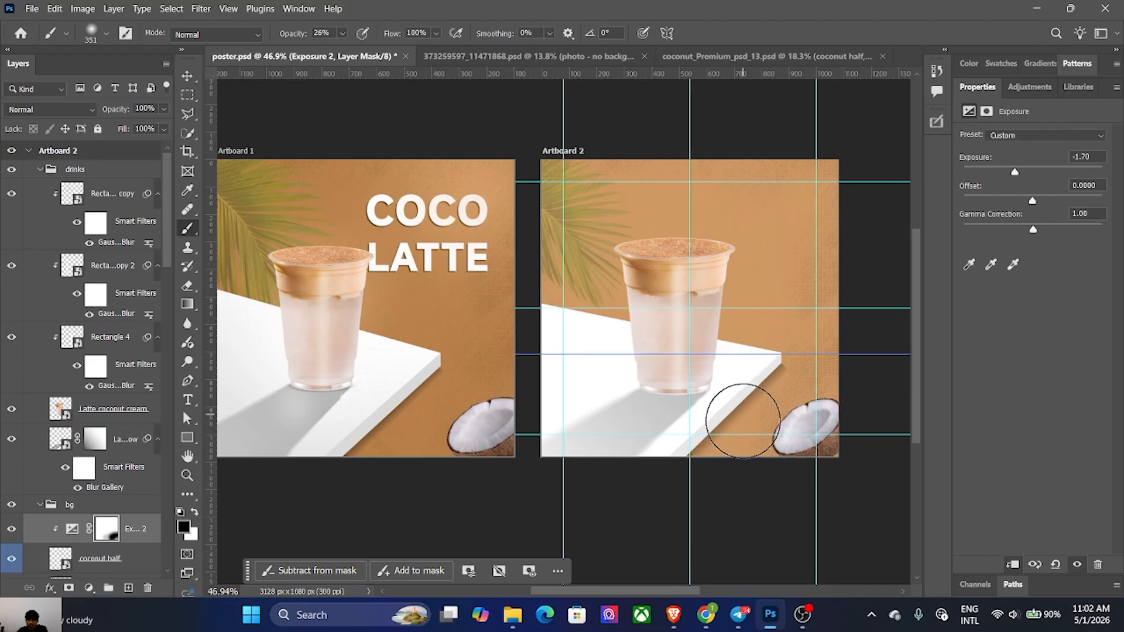
click(12, 530)
click(11, 530)
click(11, 530)
click(11, 530)
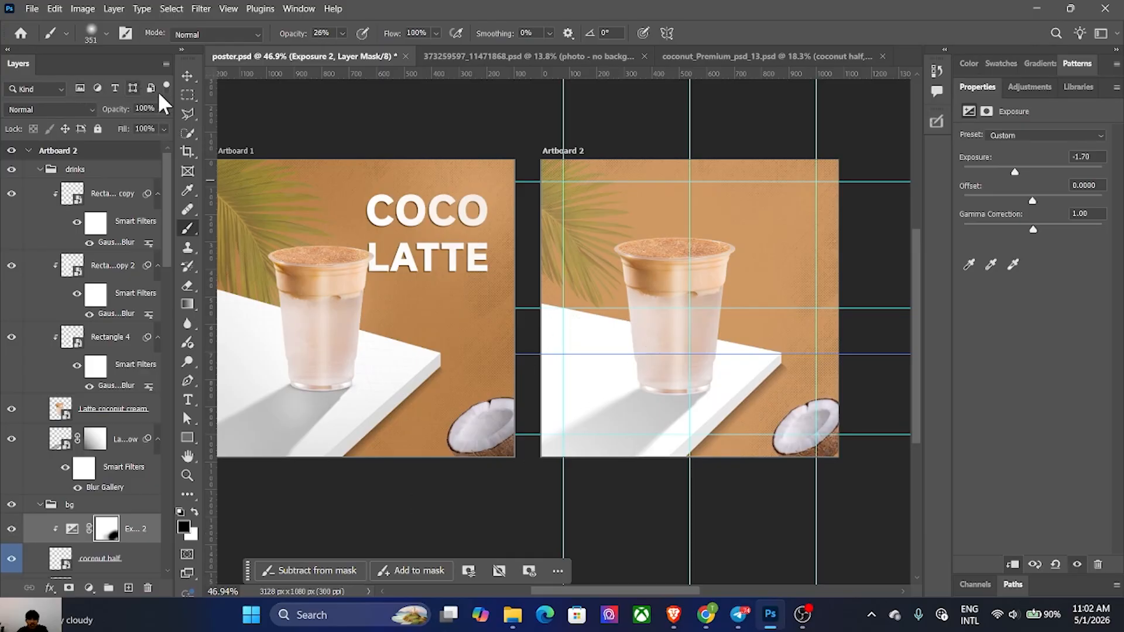
click(187, 75)
click(408, 117)
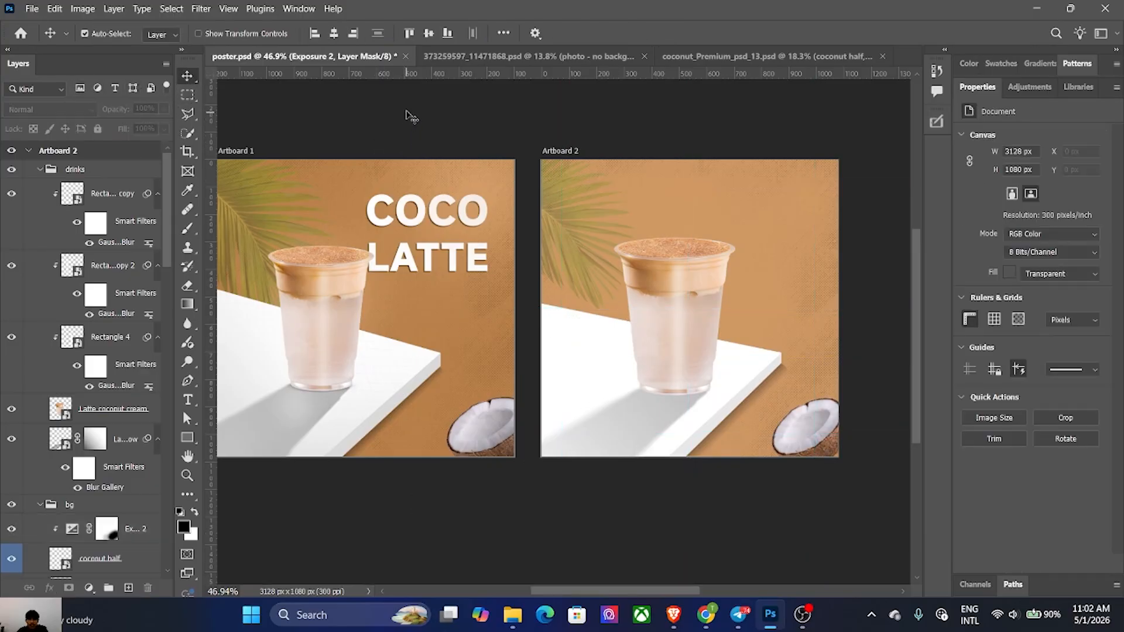
click(708, 316)
click(782, 358)
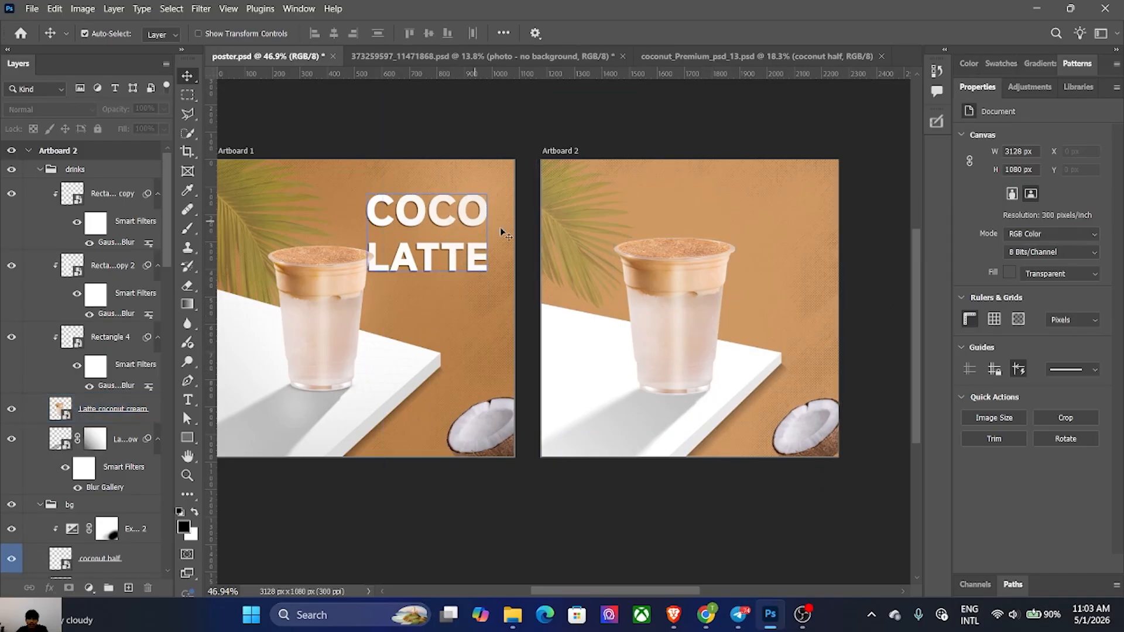
Step: Collapse the drinks group in Artboard 2 and create a group named text directly above the bg group
click(75, 169)
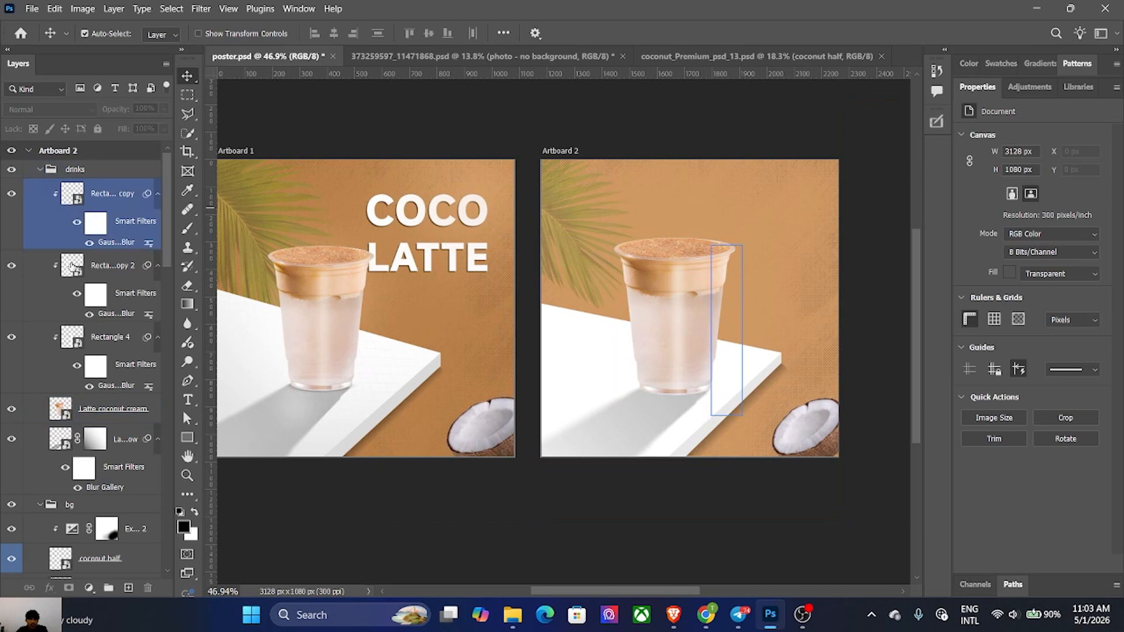
click(41, 170)
click(67, 189)
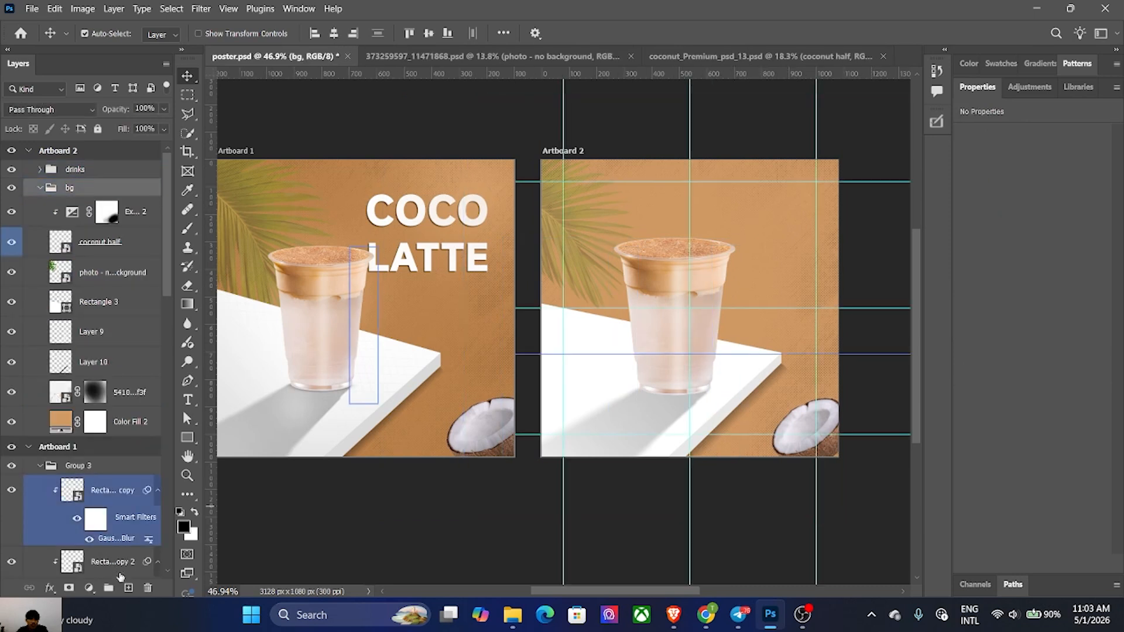
click(109, 588)
double_click(74, 187)
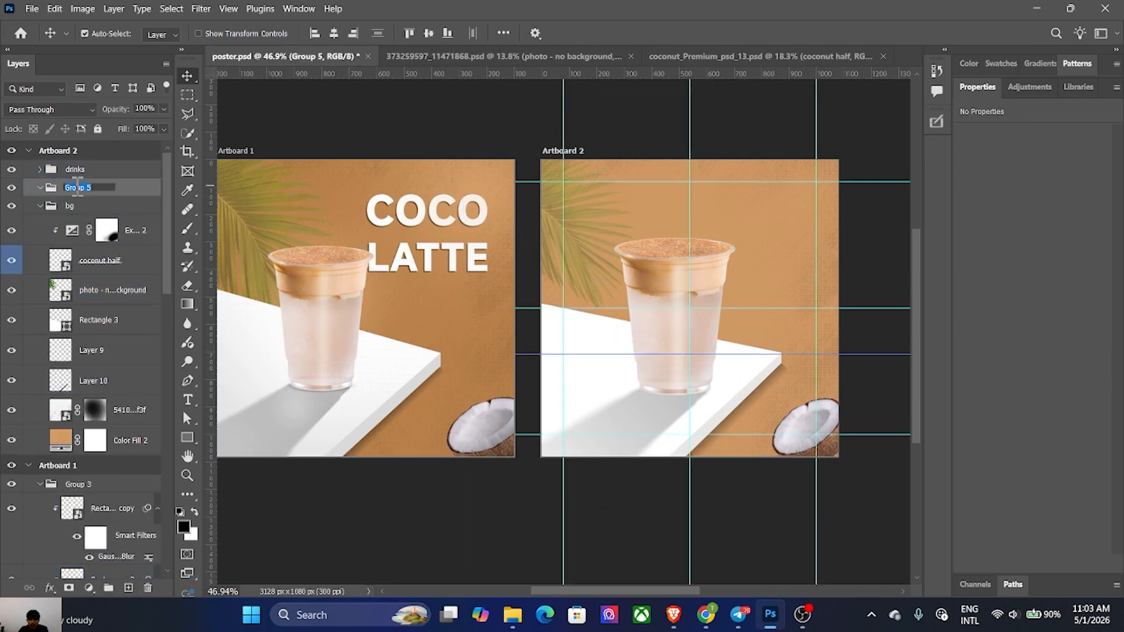
text(text)
key(Return)
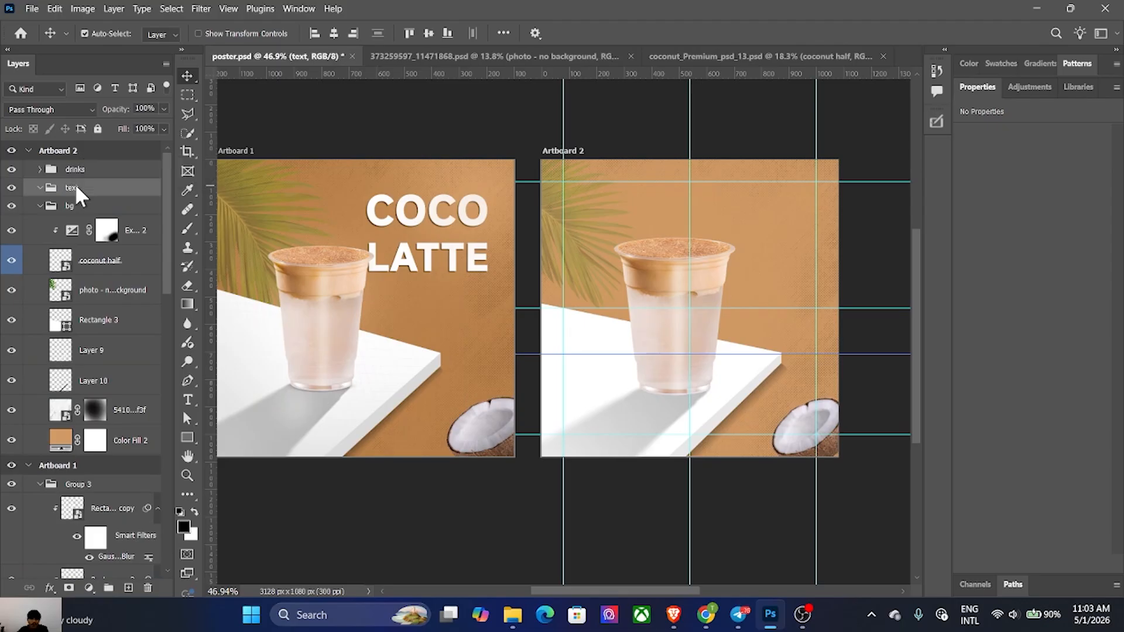
Step: Add the two-line title COCO LATTE in the text group at Artboard 2's upper right, in MiSans Latin Heavy at 14 pt
click(128, 588)
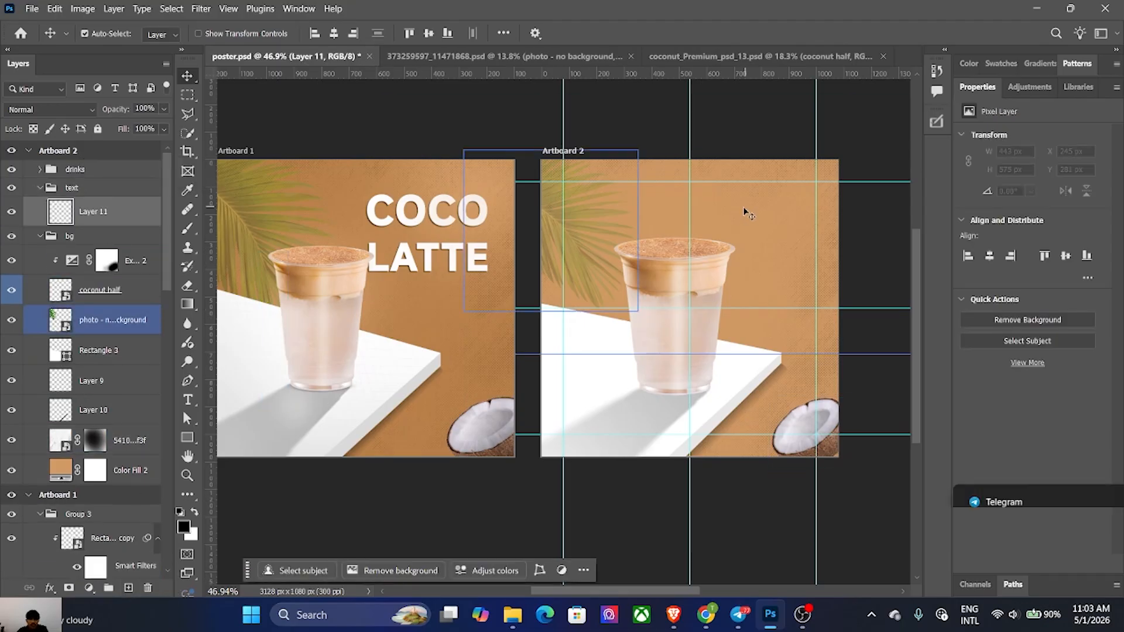
key(t)
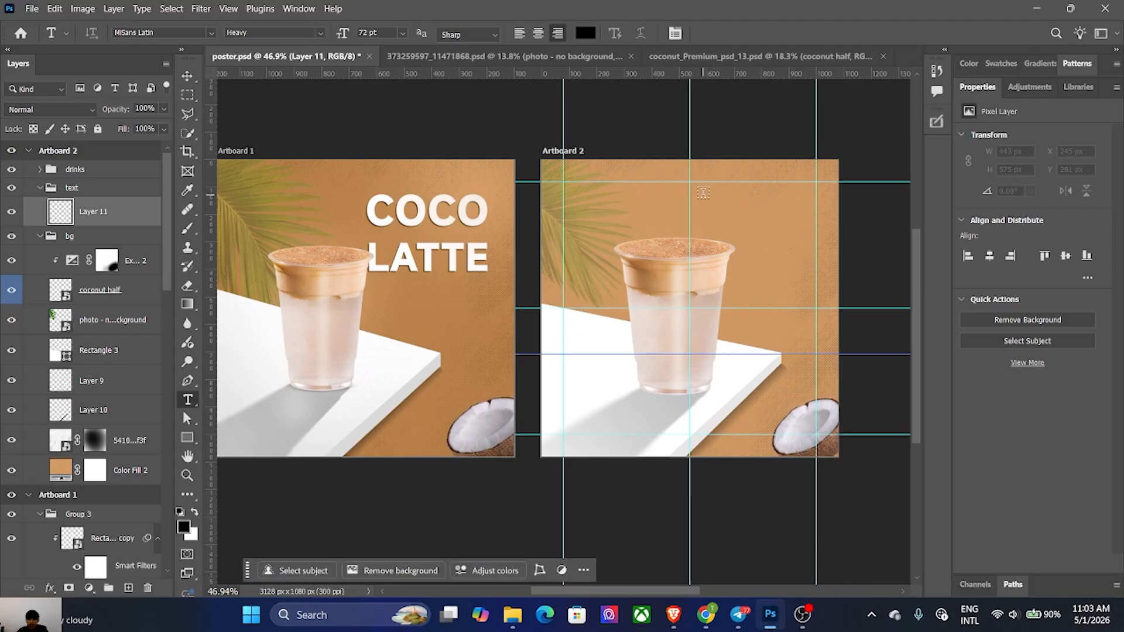
click(810, 188)
drag(343, 33, 289, 39)
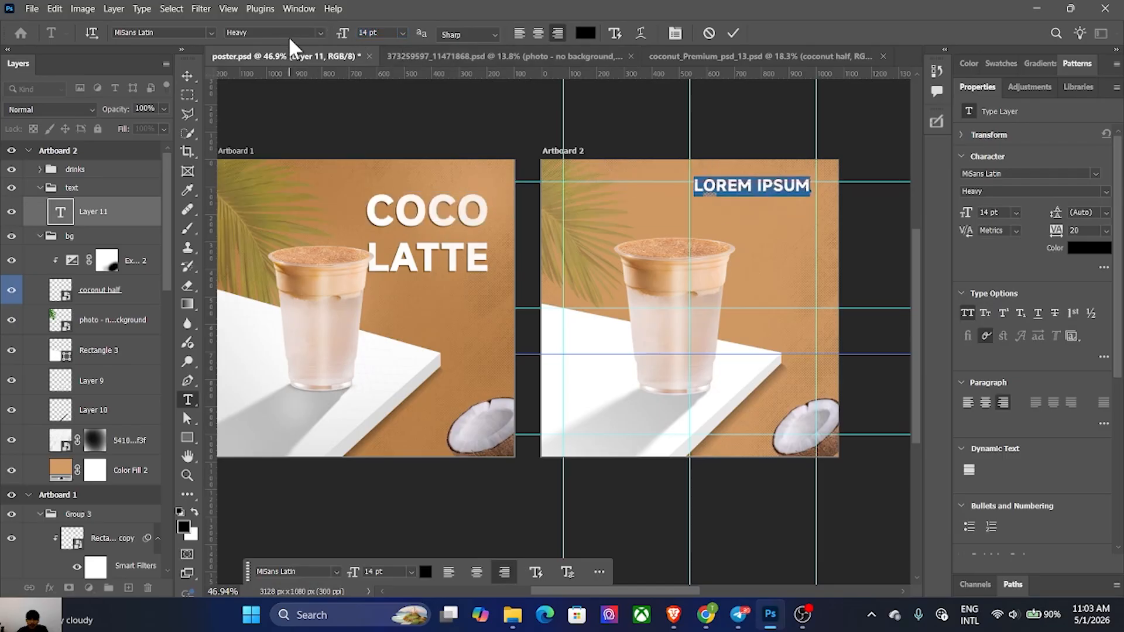
text(COCO)
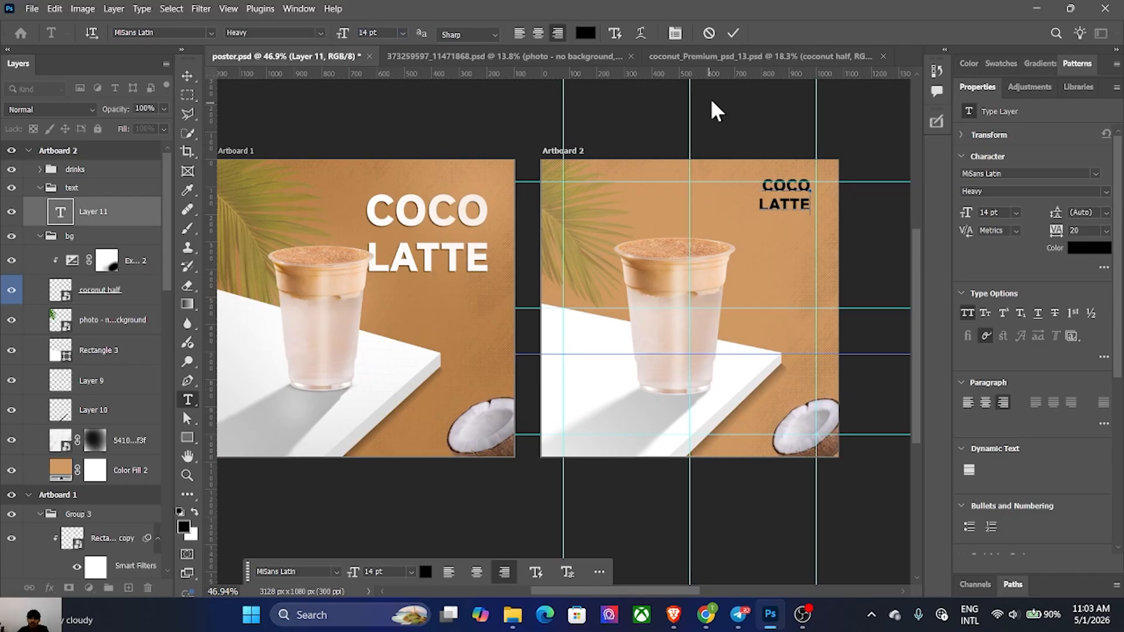
click(732, 33)
Step: Change the COCO LATTE title's text color in Artboard 2 to white, ffffff
double_click(785, 204)
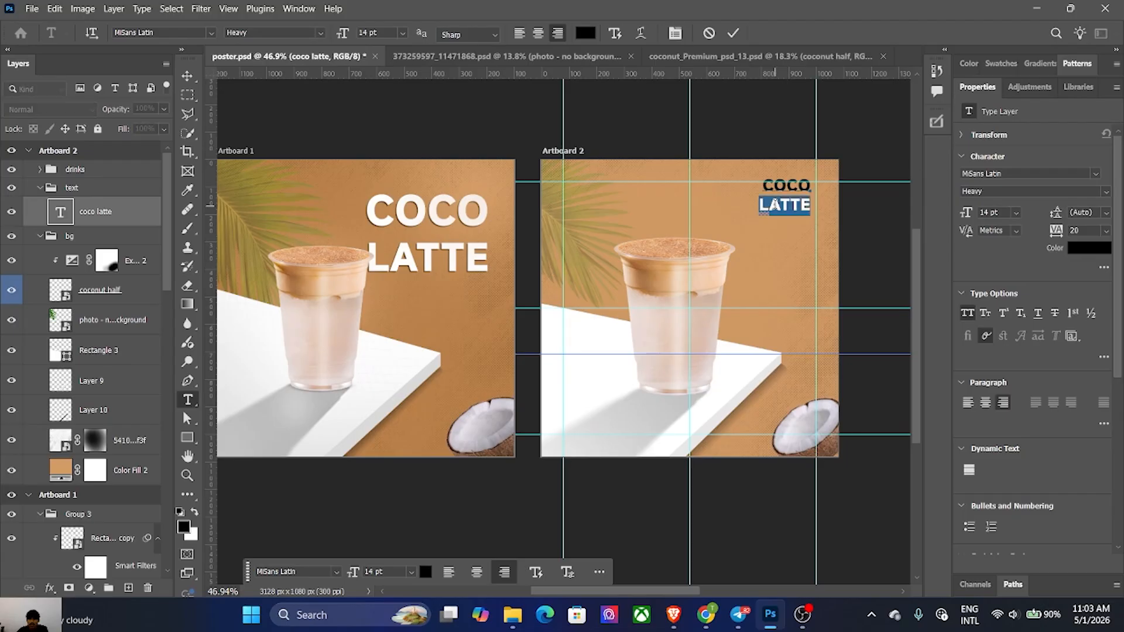
click(1089, 247)
text(ffffff)
click(1067, 185)
click(734, 34)
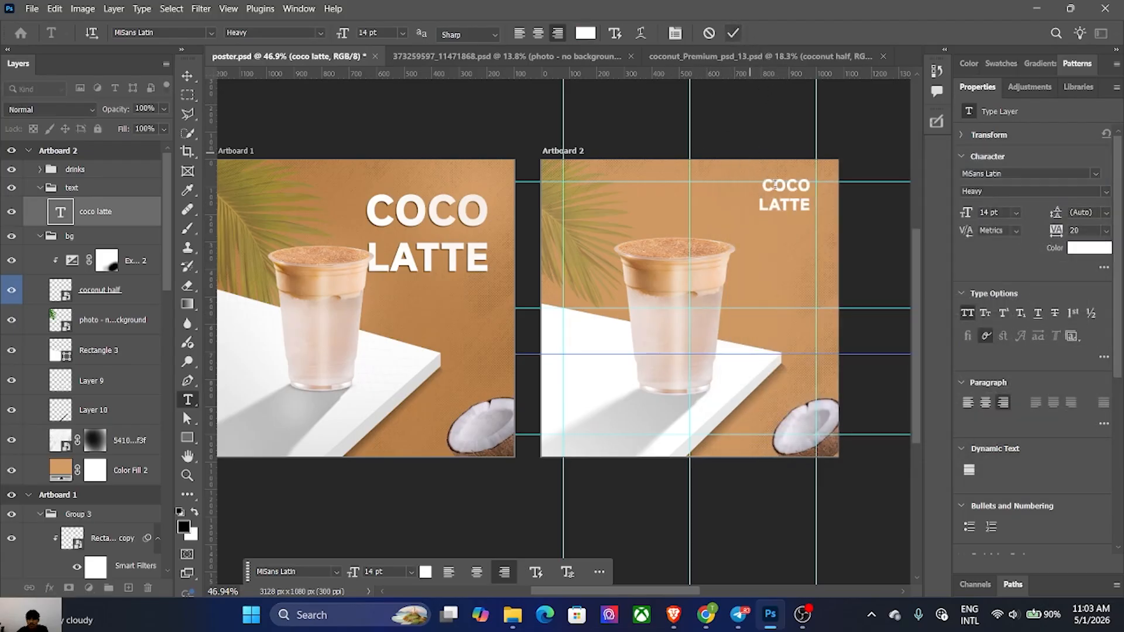
Step: Scale the title to 247.28% and position it at Artboard 2's upper right, with its right edge on the vertical margin guide
key(v)
key(ctrl+t)
drag(757, 197, 792, 243)
drag(728, 223, 698, 216)
mouse_move(810, 227)
mouse_down()
mouse_move(800, 232)
mouse_move(814, 229)
mouse_up()
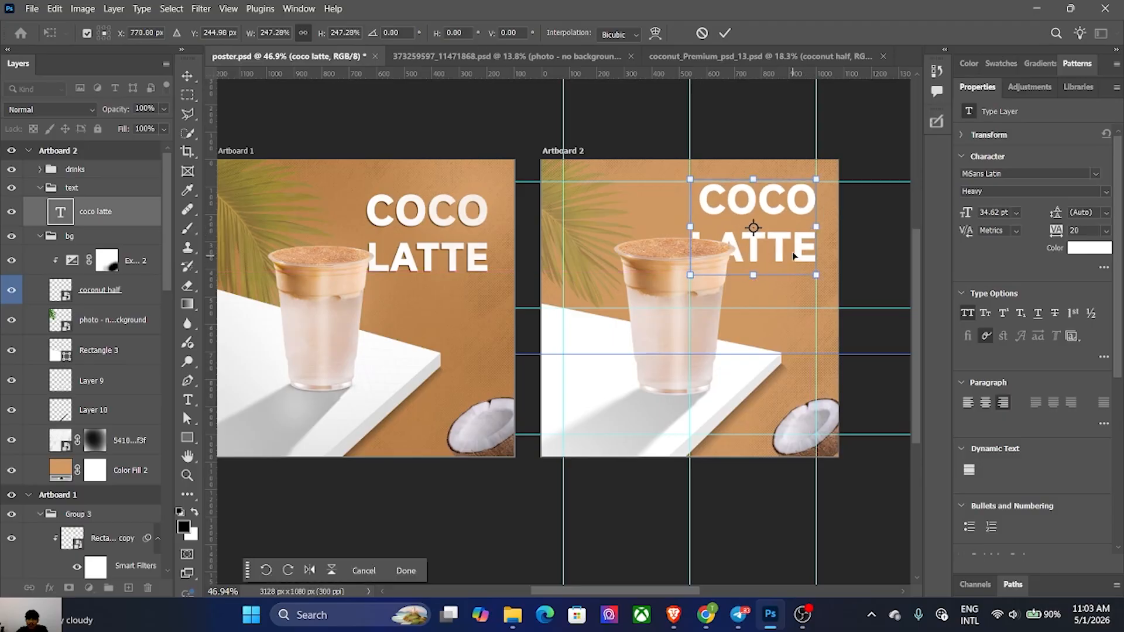
click(725, 33)
drag(771, 208, 770, 212)
click(735, 124)
Step: Select the whole drinks group in Artboard 2 and nudge the cup with its shadow left and slightly down
click(687, 305)
click(711, 285)
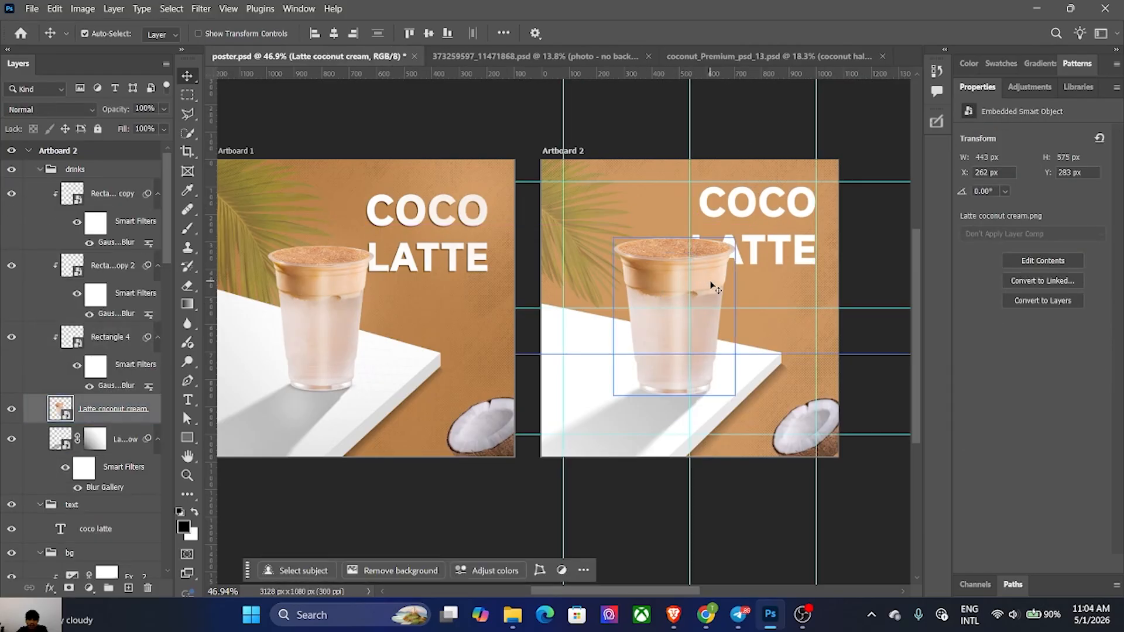
click(106, 171)
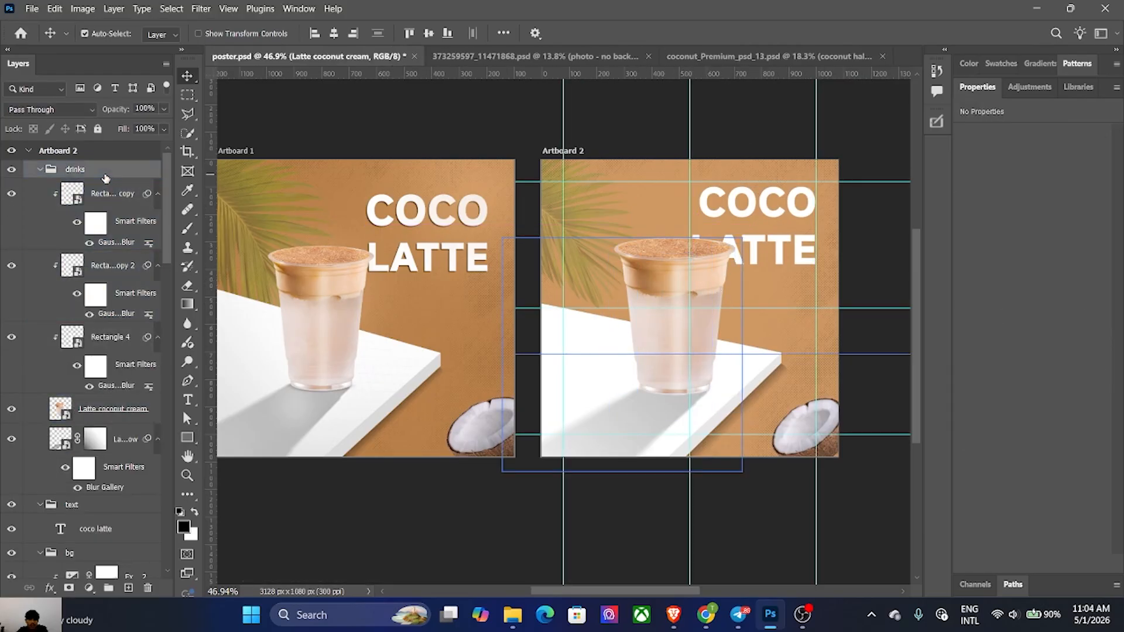
click(631, 442)
key(shift+Left)
key(shift+Left)
key(shift+Left)
key(shift+Left)
key(shift+Left)
key(shift+Down)
key(shift+Down)
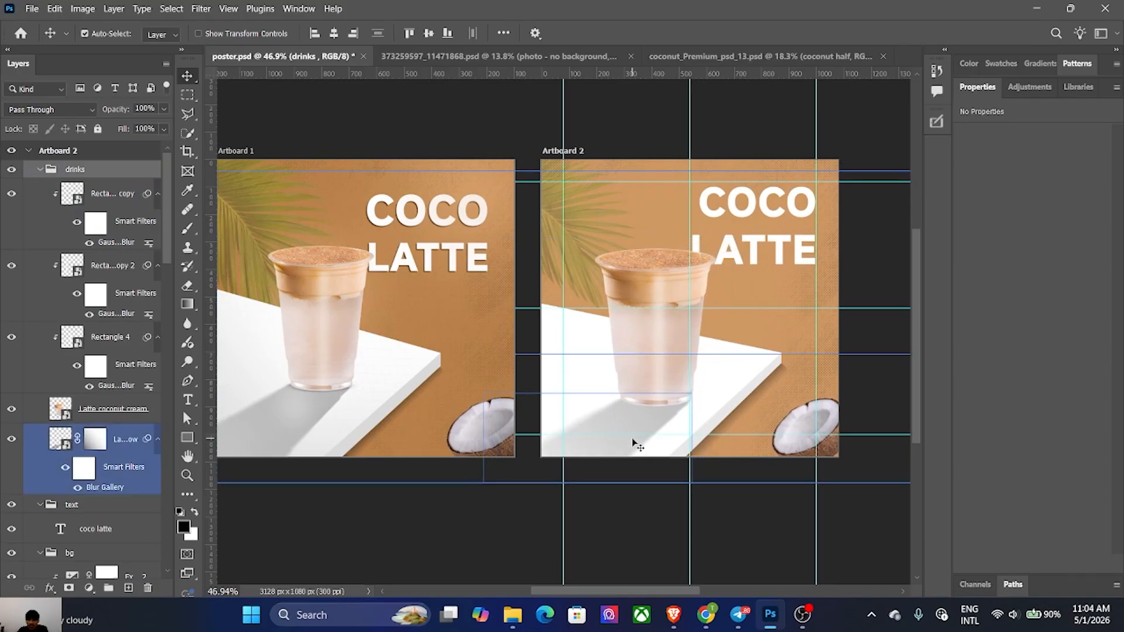
key(shift+Up)
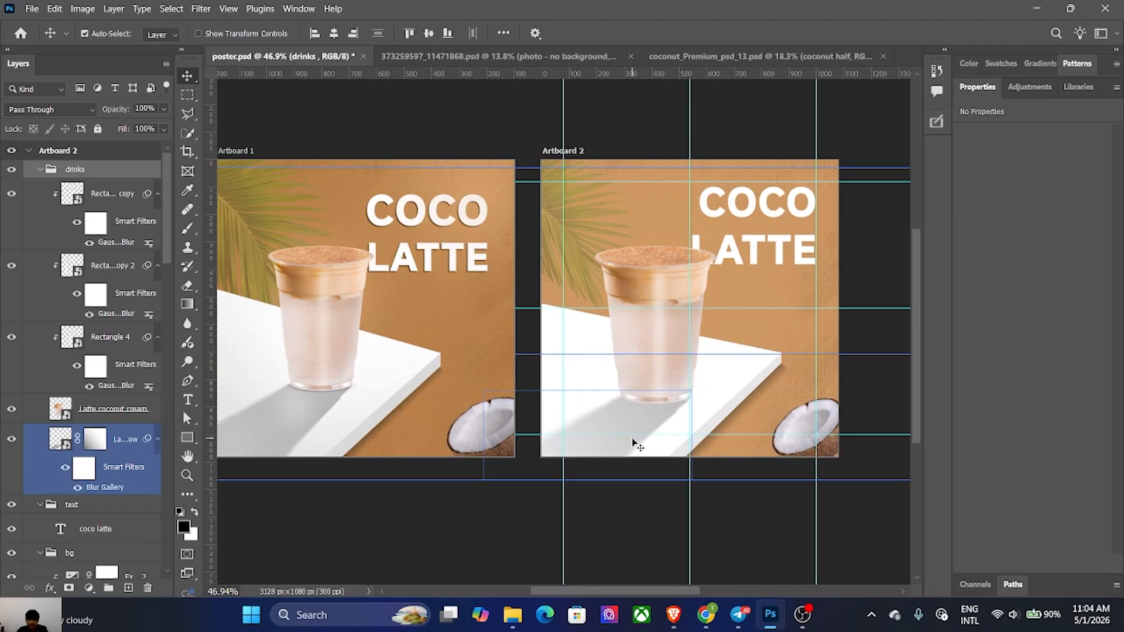
Step: Scale the drinks group to 97.42% and move it about 11 px left and 25 px up
key(ctrl+t)
drag(603, 244, 607, 253)
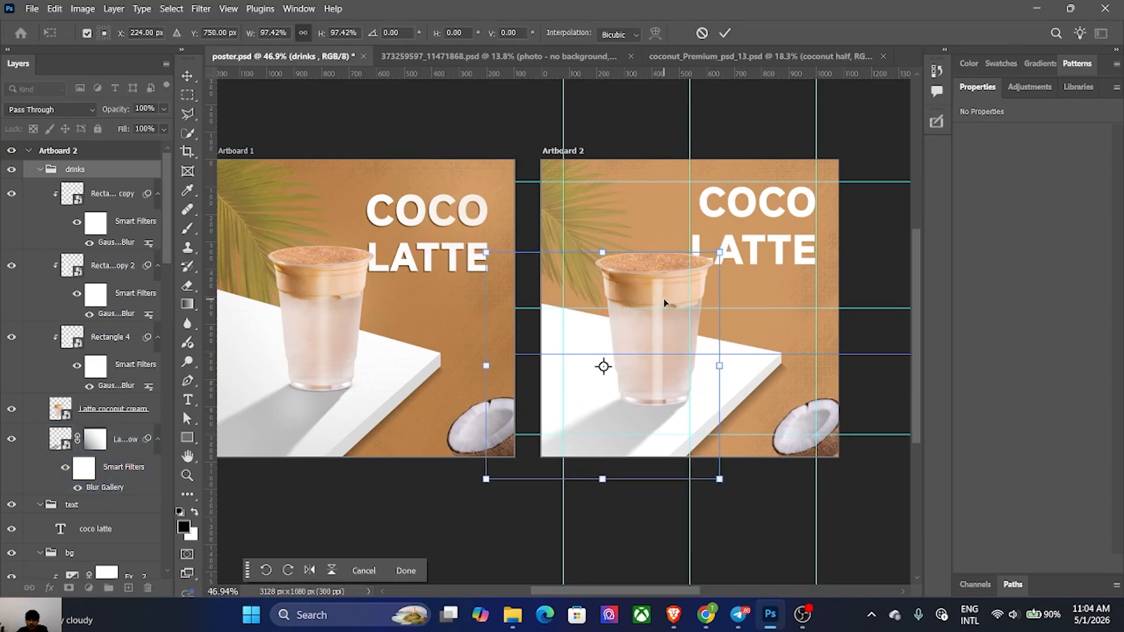
drag(664, 300, 661, 290)
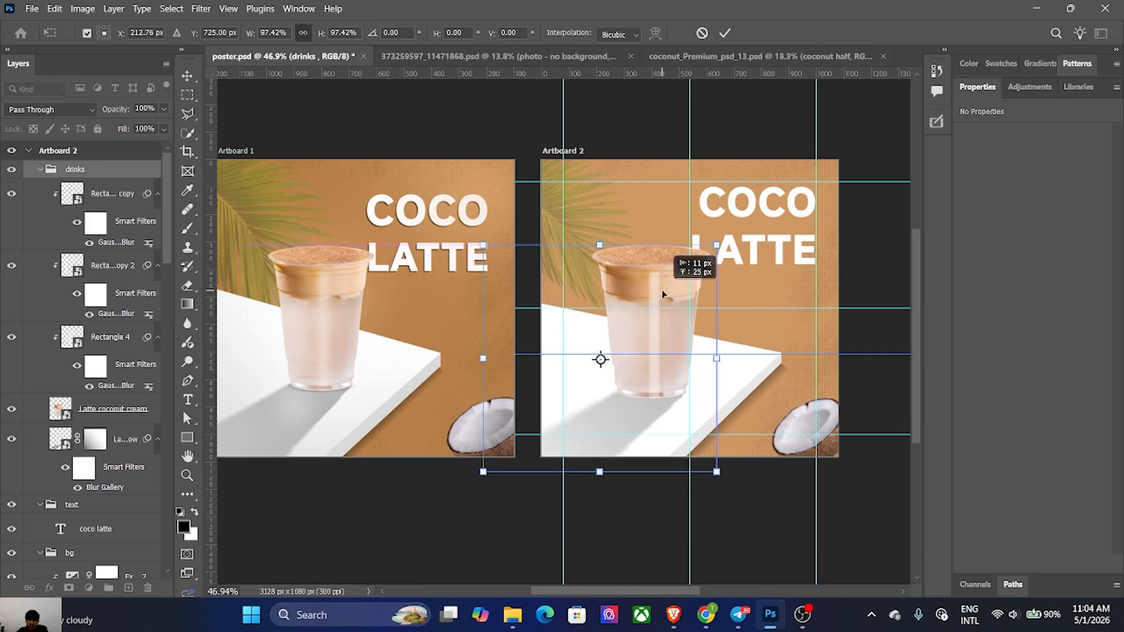
click(725, 33)
click(752, 251)
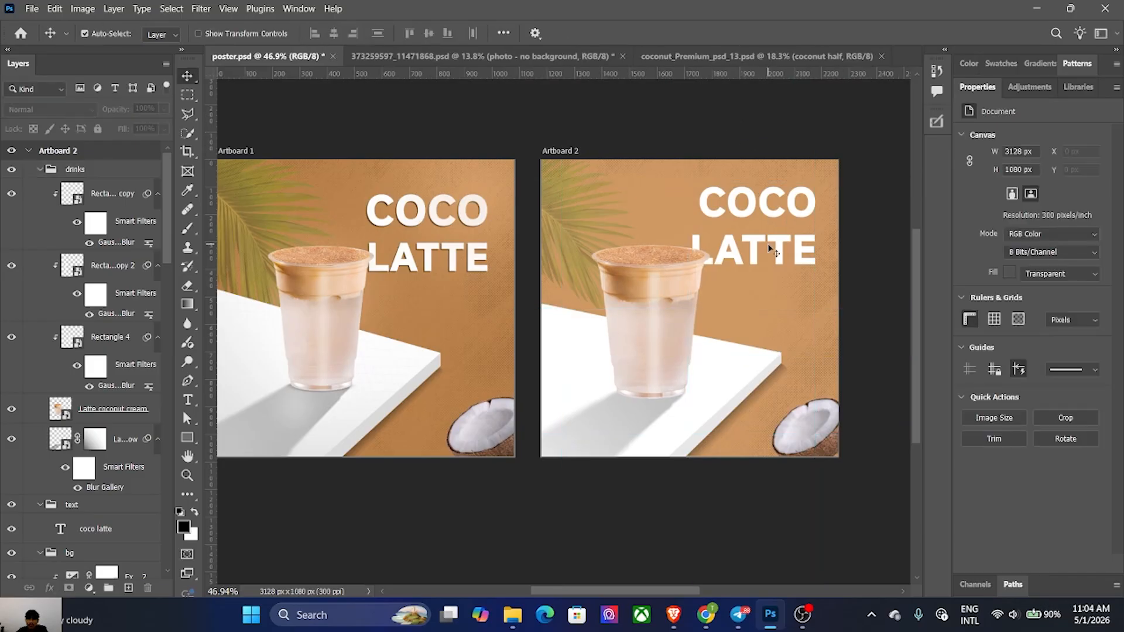
Step: Set the font size of the word LATTE to 32 pt and shift the title slightly down
double_click(741, 250)
click(713, 250)
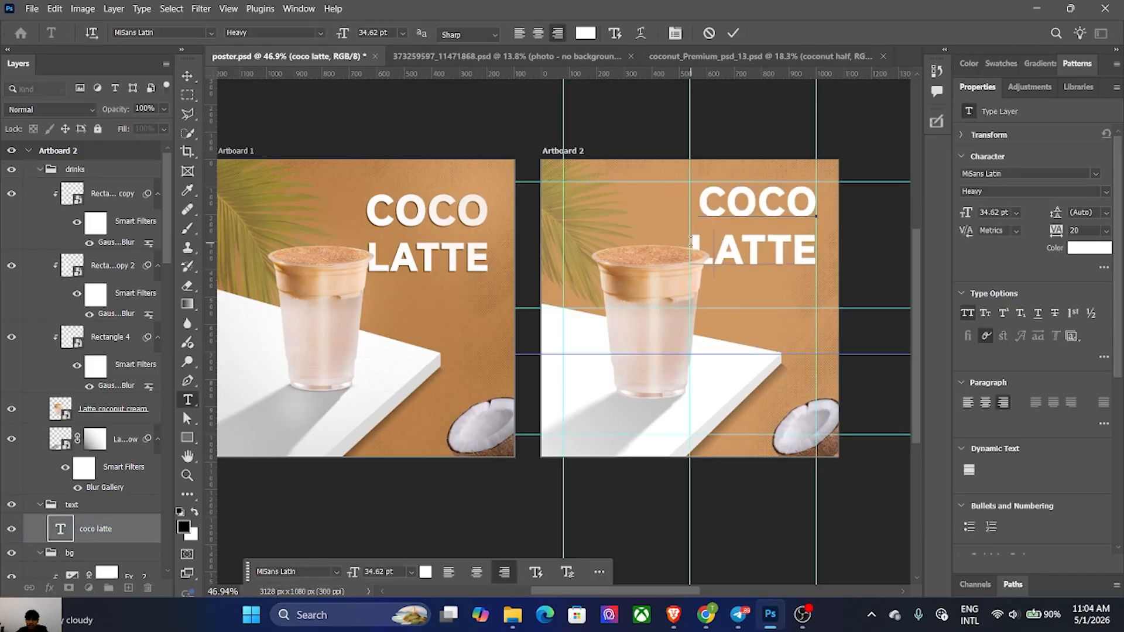
drag(696, 237, 819, 251)
drag(342, 33, 340, 33)
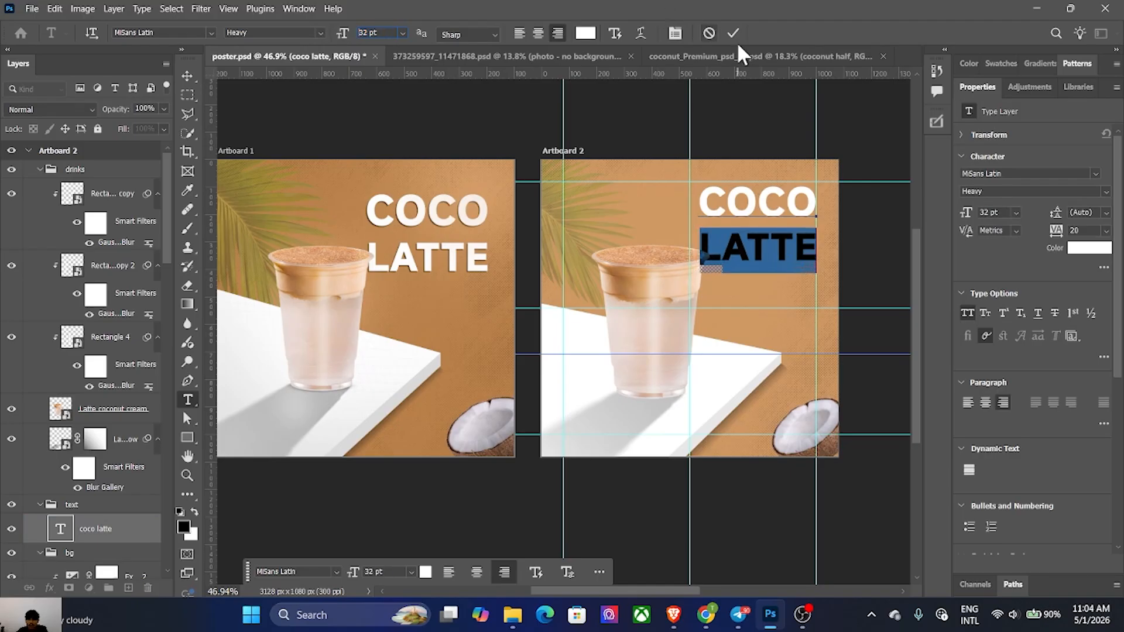
key(ctrl+Return)
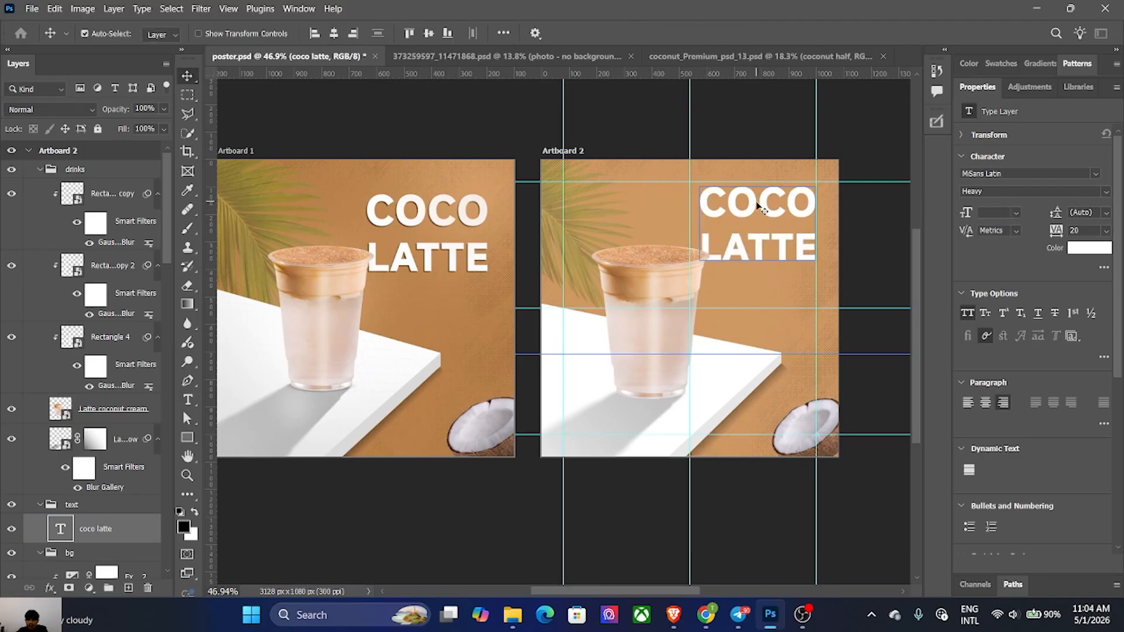
drag(757, 204, 757, 208)
click(743, 130)
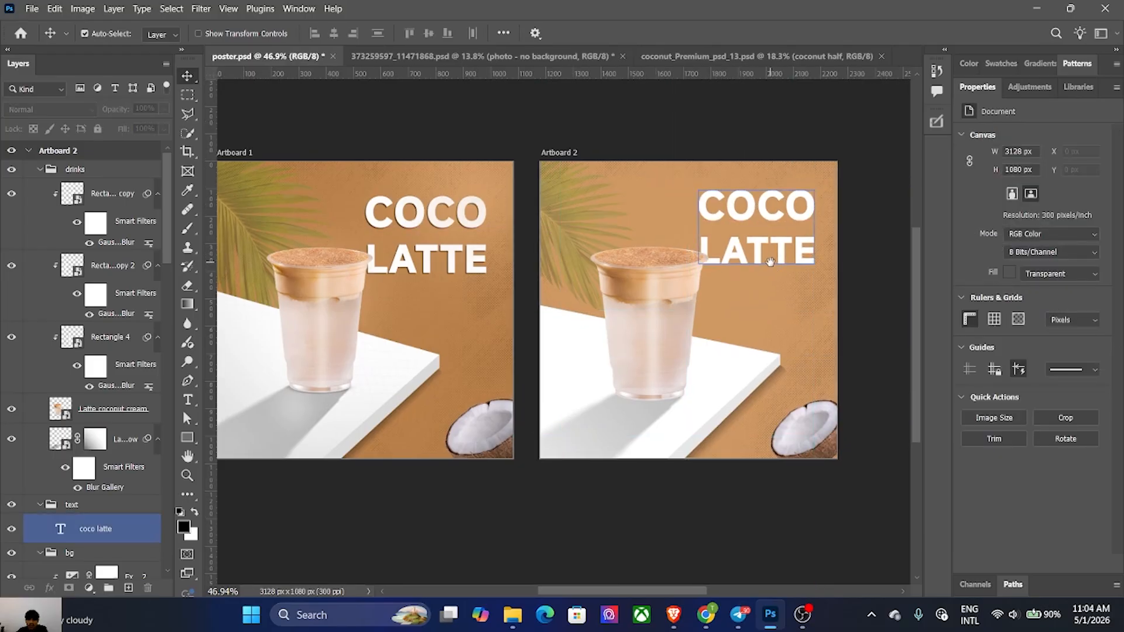
Step: Apply a black Multiply drop shadow to Artboard 2's title with 50% opacity, 90° angle, 2 px distance and 3 px size
drag(769, 262, 778, 261)
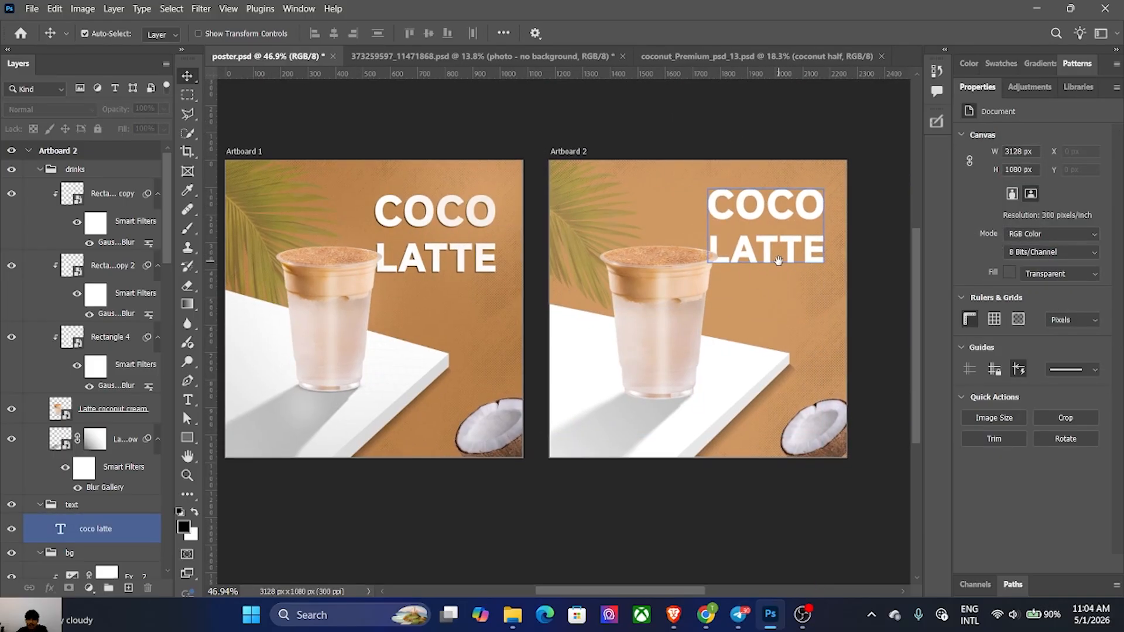
click(768, 245)
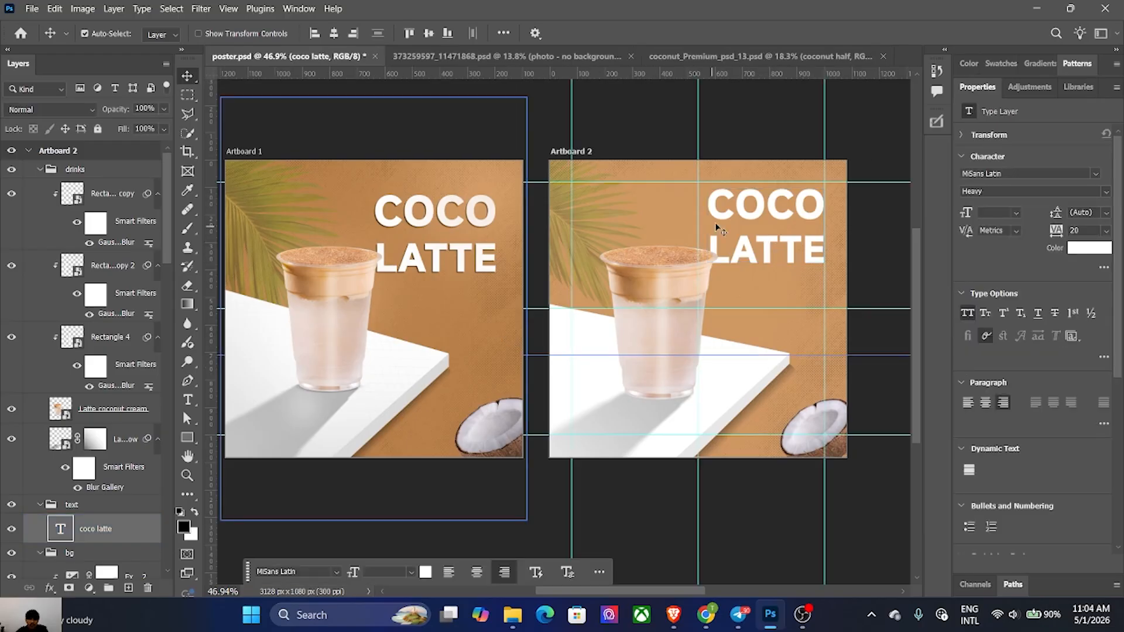
click(50, 588)
key(Escape)
drag(739, 120, 811, 423)
drag(764, 255, 765, 251)
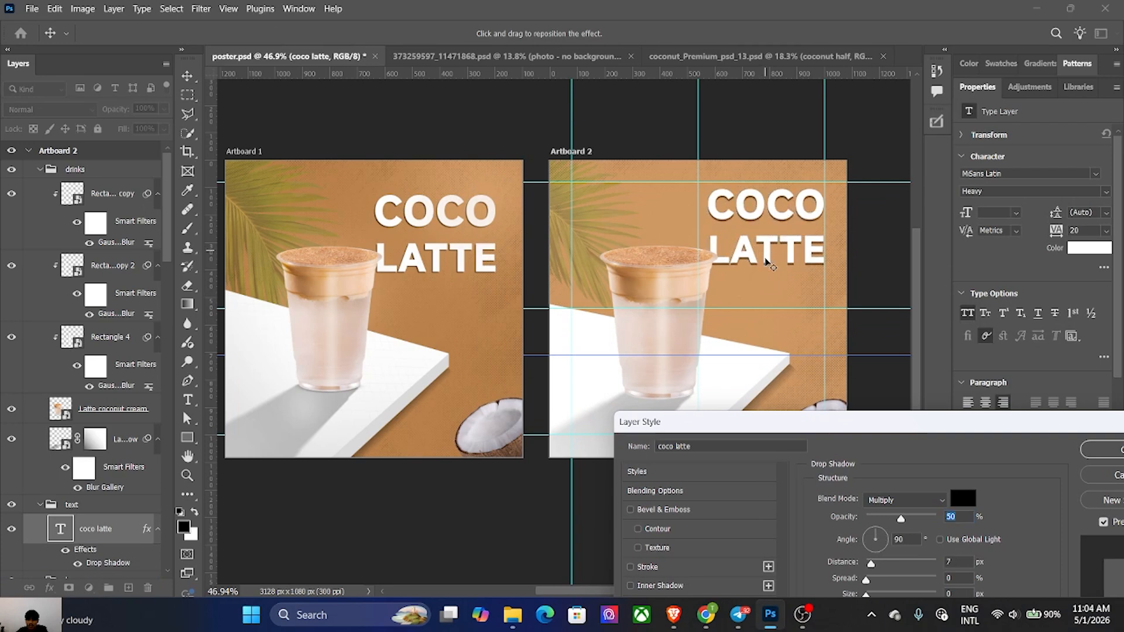
drag(818, 429, 813, 373)
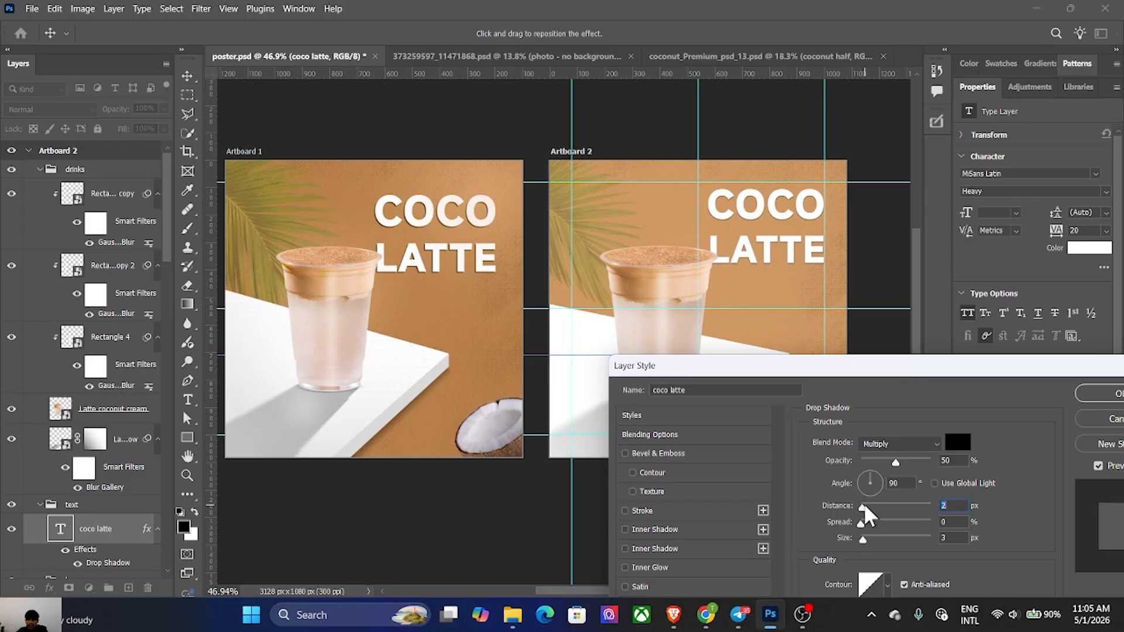
click(1098, 403)
click(758, 280)
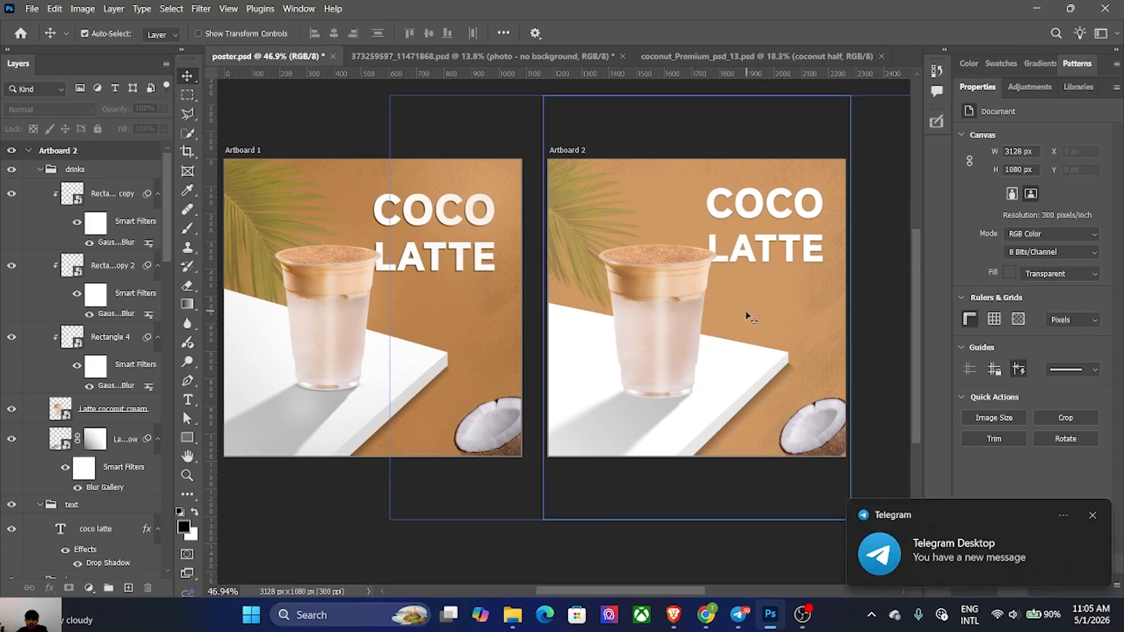
Step: Add a Curves adjustment clipped to the white tabletop, Rectangle 3, and lower the curve's white point to output 210
click(748, 370)
drag(749, 370, 750, 361)
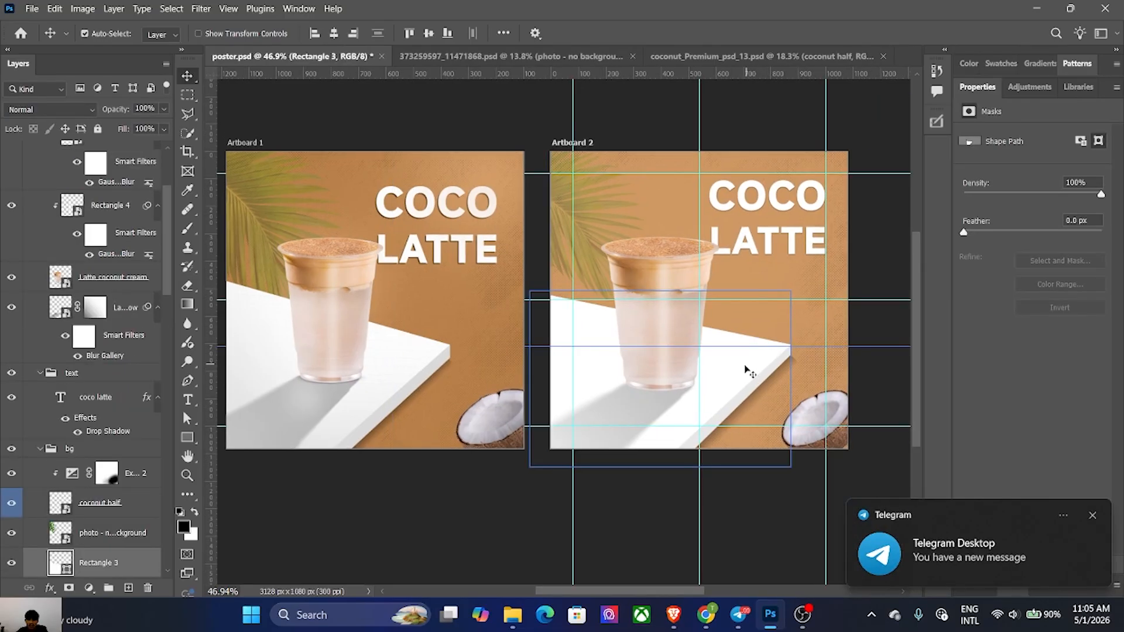
scroll(88, 526, down, 1)
click(89, 587)
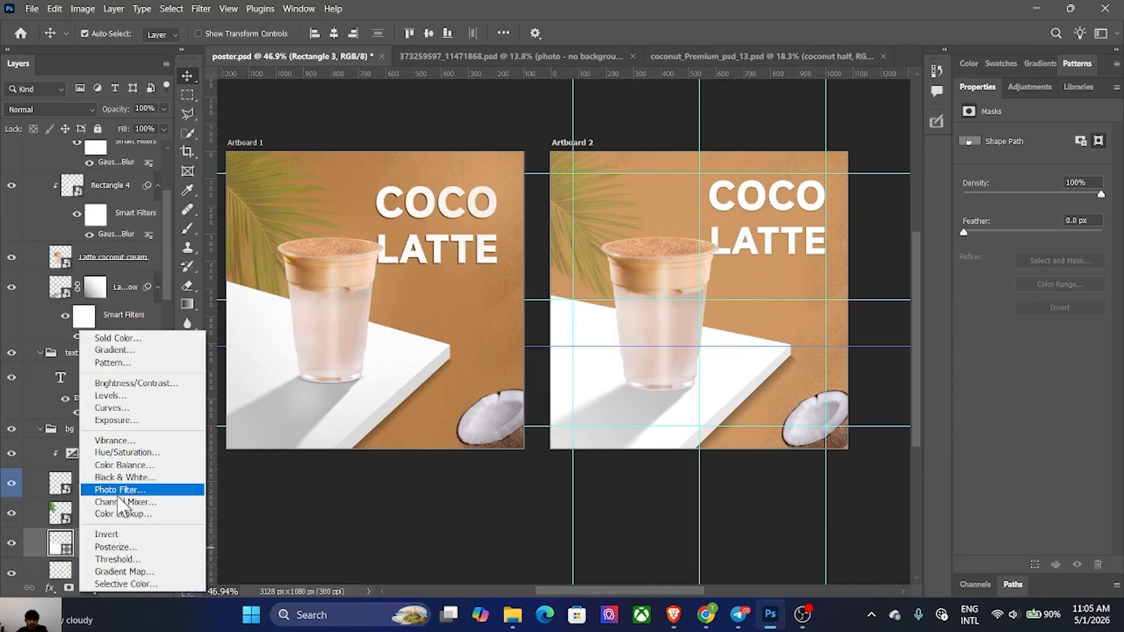
click(113, 408)
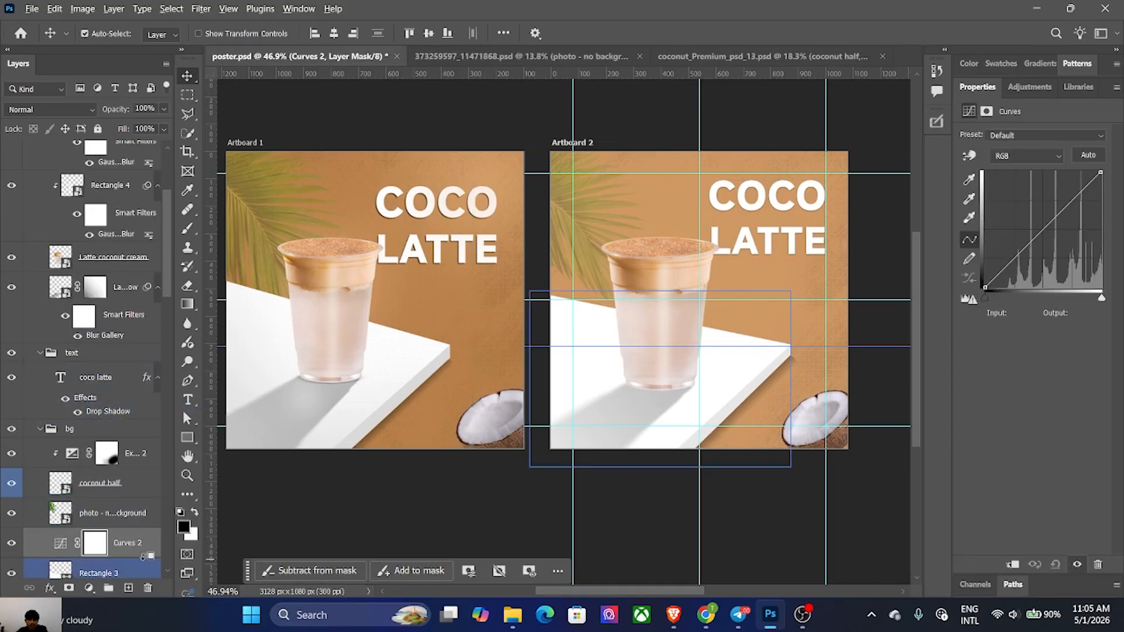
alt+click(147, 556)
scroll(569, 330, down, 1)
drag(1100, 190, 1106, 196)
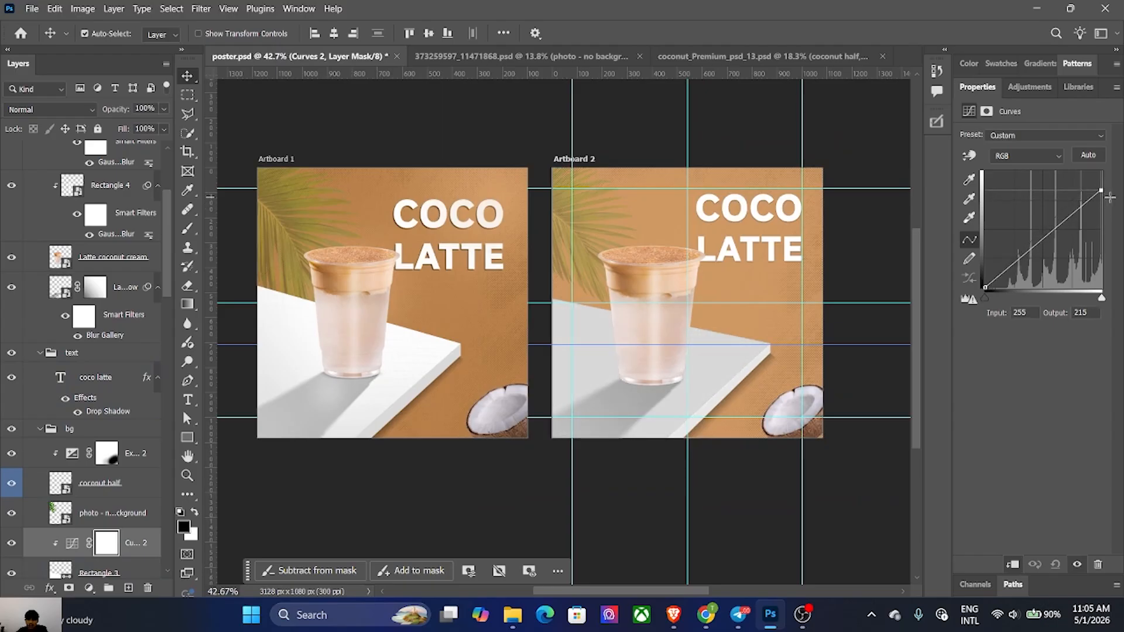
Step: Paint black at 26% opacity on the Curves mask with a large soft brush, in a diagonal band across Artboard 2's tabletop
scroll(702, 333, up, 2)
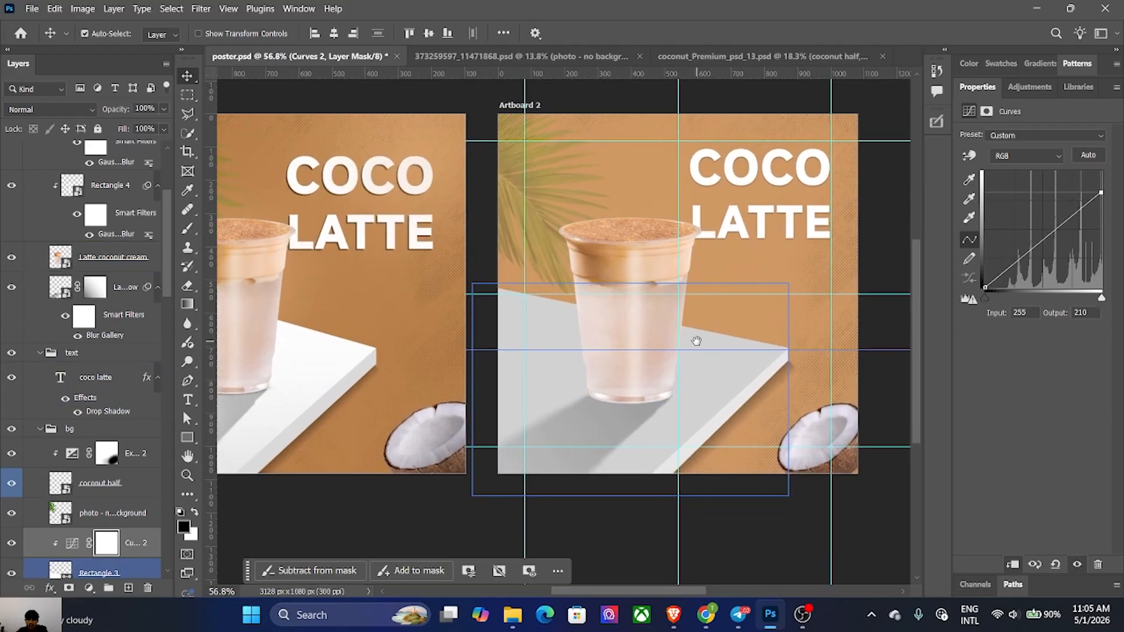
scroll(687, 343, down, 1)
key(b)
right_click(699, 317)
drag(696, 314, 718, 316)
click(187, 529)
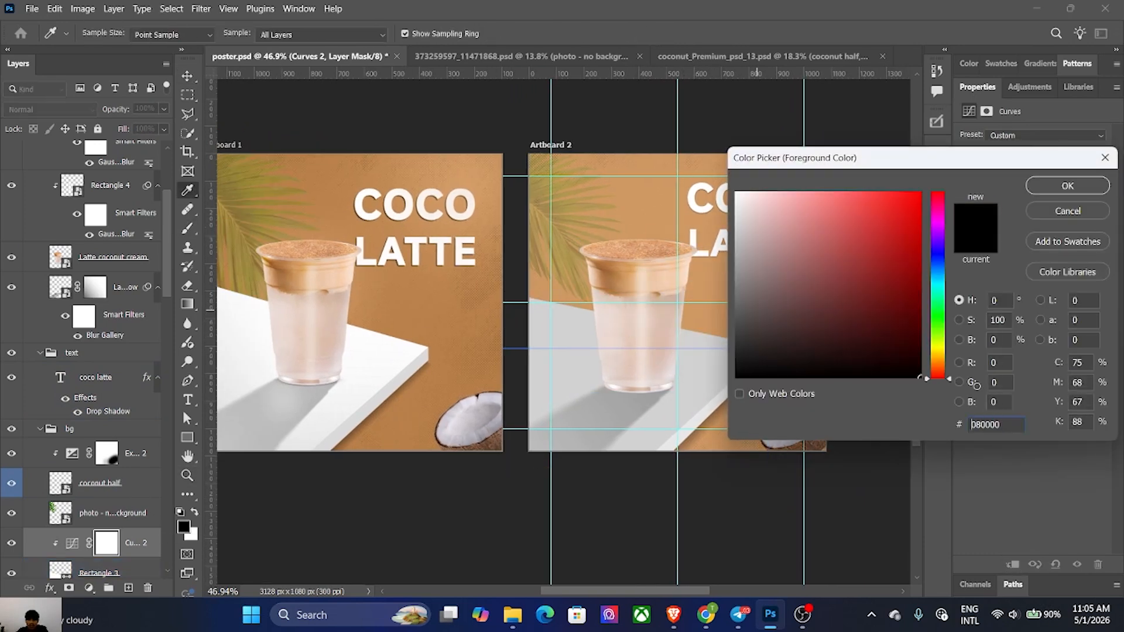
click(1053, 187)
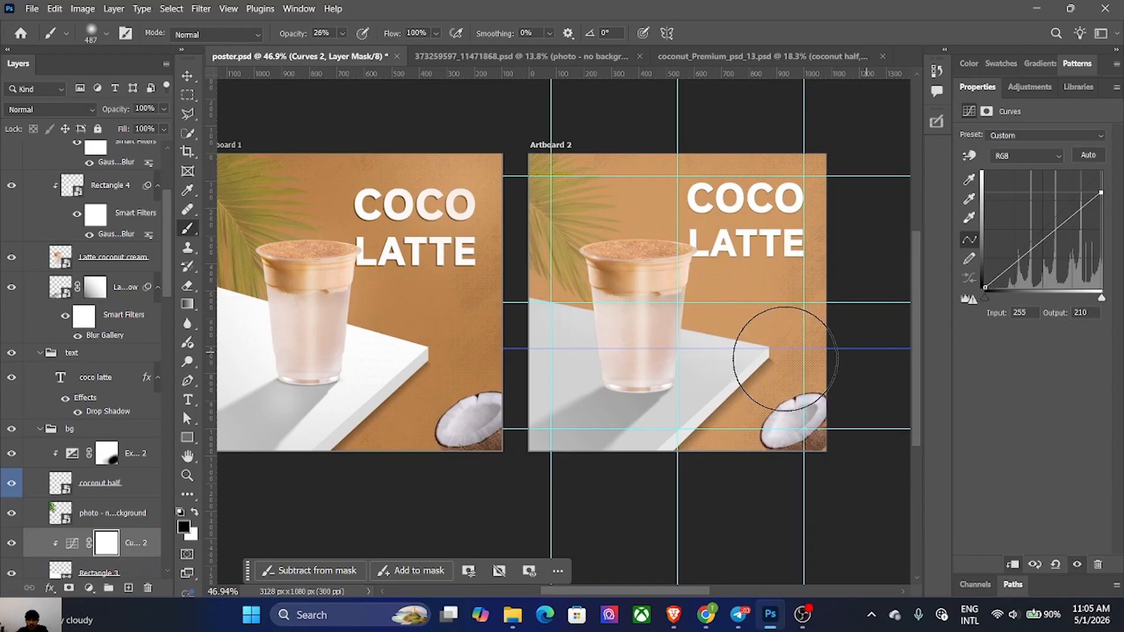
click(783, 359)
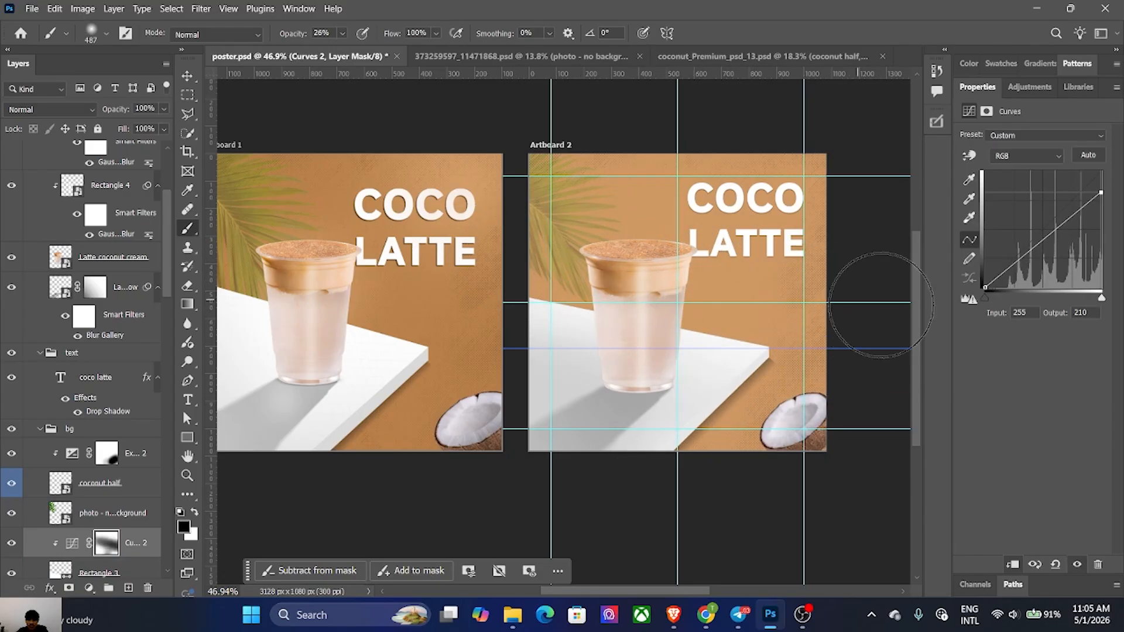
click(187, 77)
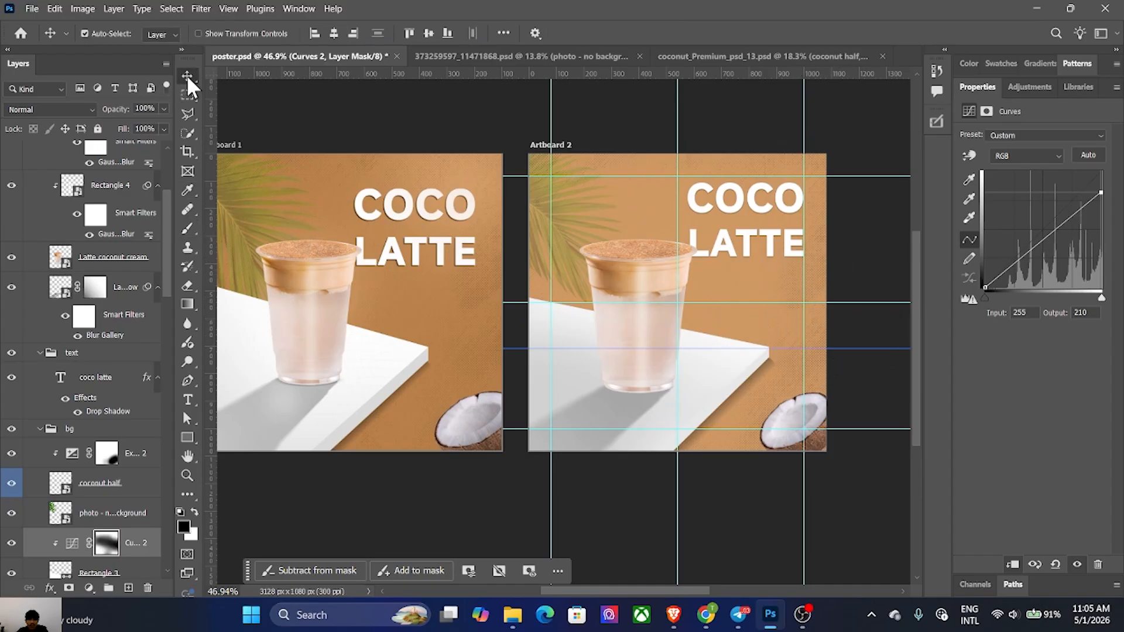
Step: Place the download.png grid texture above Rectangle 3 on Artboard 2 and rotate it clockwise to follow the tabletop's slant
click(849, 388)
click(734, 369)
scroll(114, 532, down, 1)
click(118, 537)
drag(574, 441, 609, 359)
drag(772, 142, 849, 227)
key(ctrl+z)
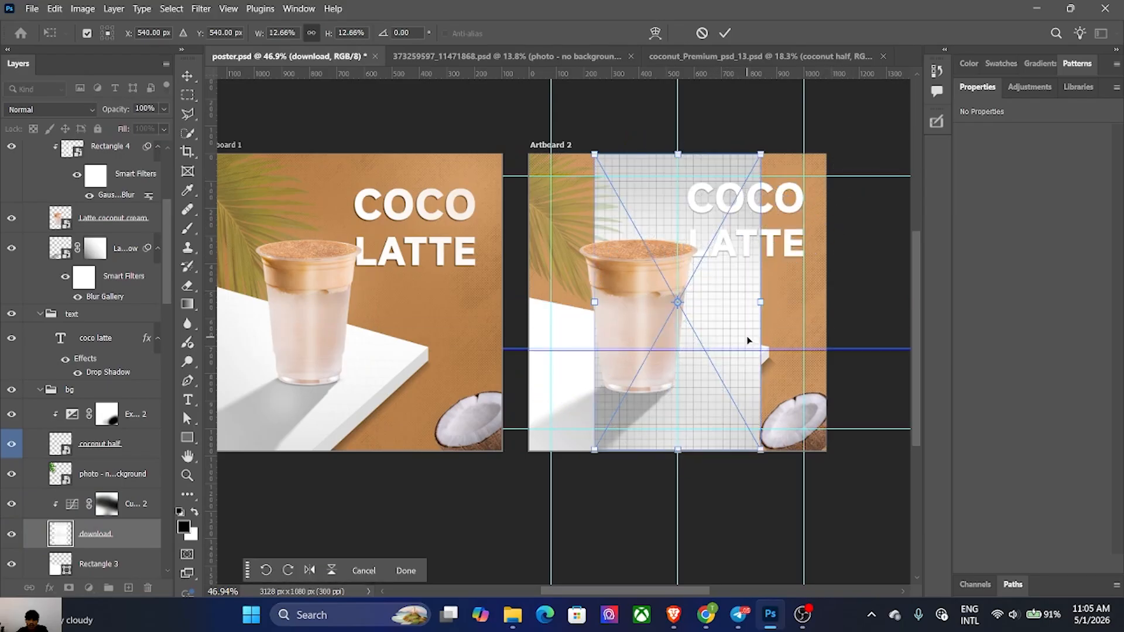
drag(769, 141, 903, 364)
drag(890, 325, 886, 317)
Step: Distort the grid texture's corners so that it covers the white tabletop in matching perspective
right_click(677, 324)
click(710, 128)
drag(454, 406, 389, 339)
drag(675, 222, 663, 303)
drag(775, 354, 775, 361)
drag(541, 533, 488, 583)
drag(375, 327, 348, 280)
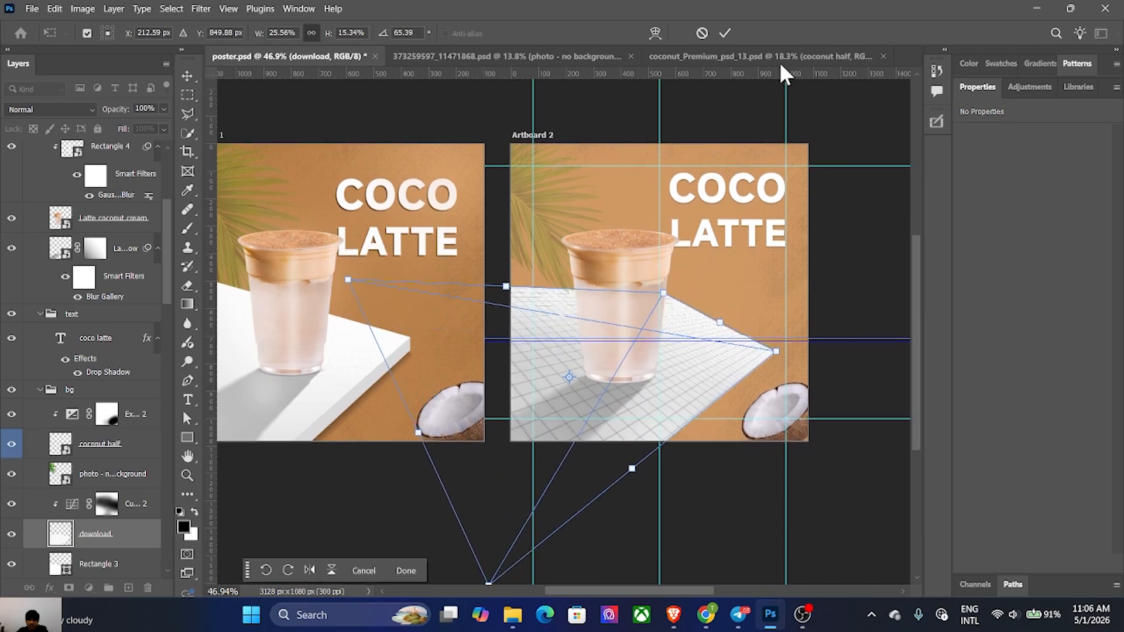
click(726, 34)
Step: Clip the download grid texture to Rectangle 3 and blend it with Multiply at 14% opacity
right_click(129, 533)
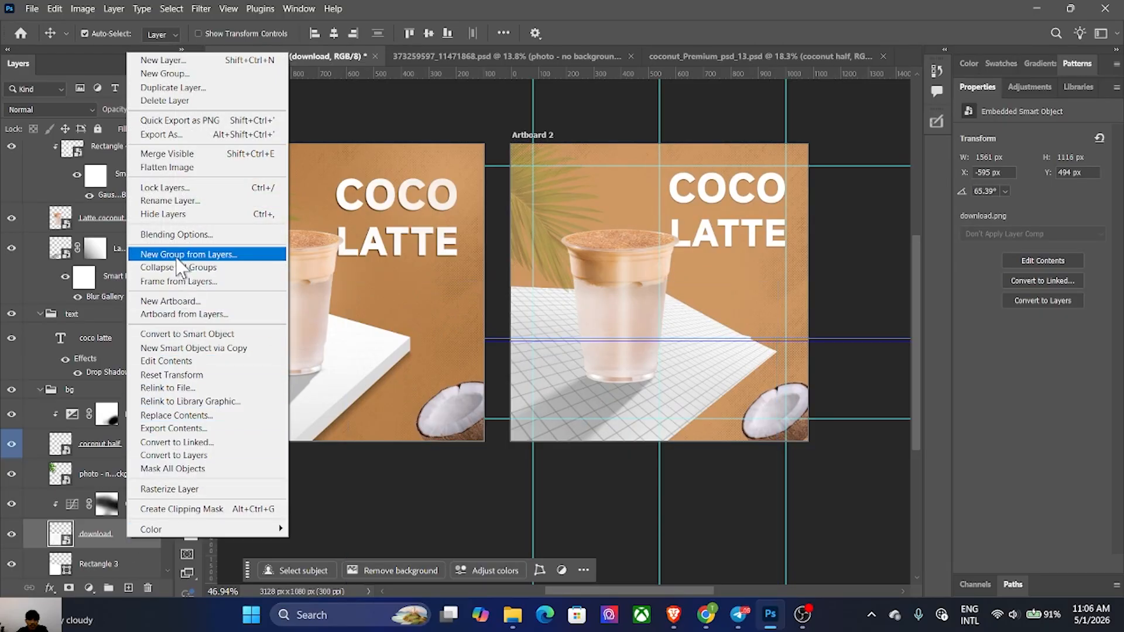
click(171, 509)
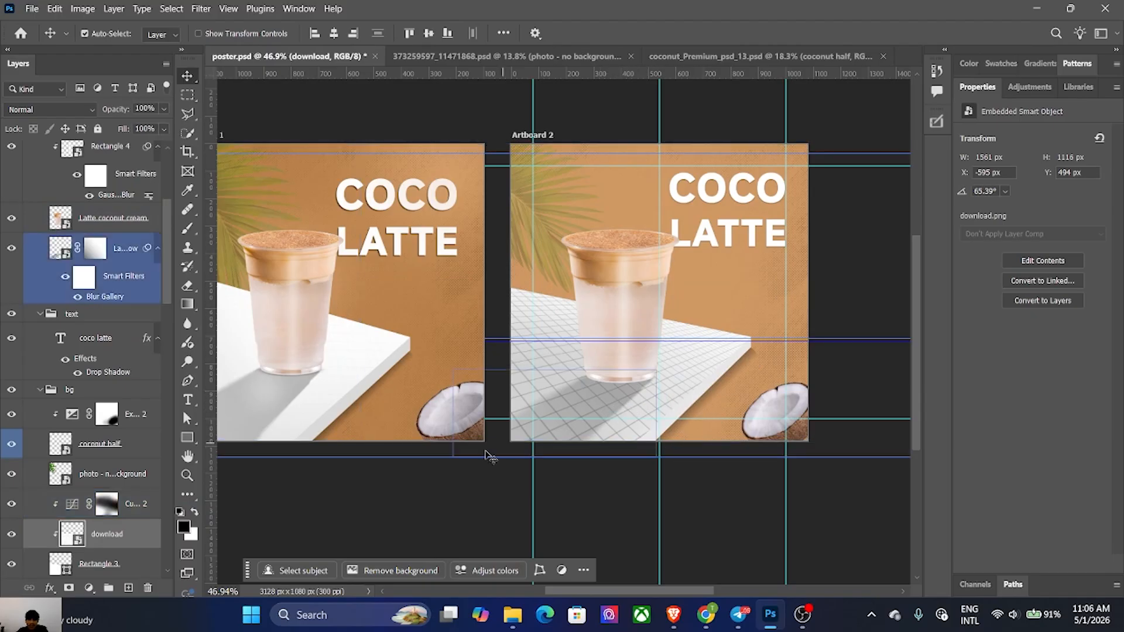
click(104, 541)
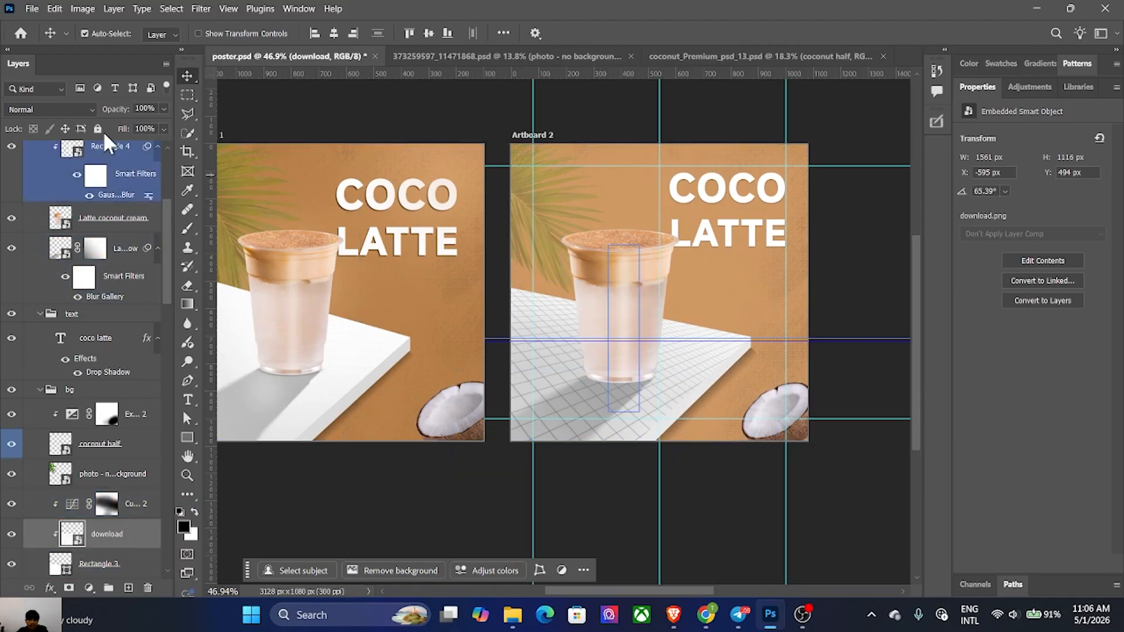
click(53, 109)
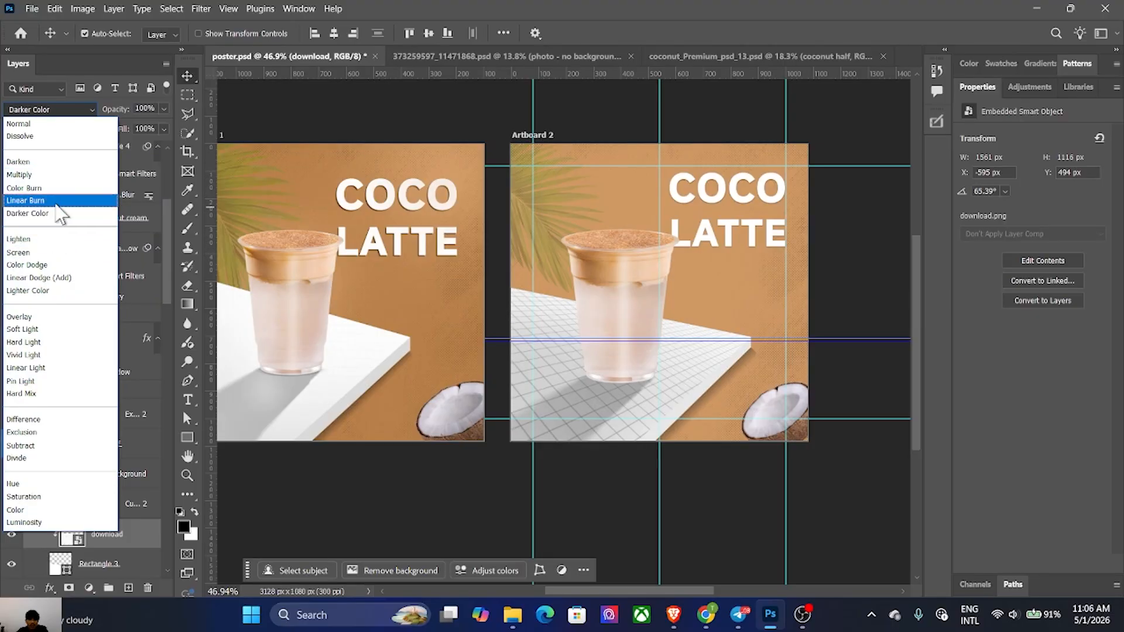
click(46, 175)
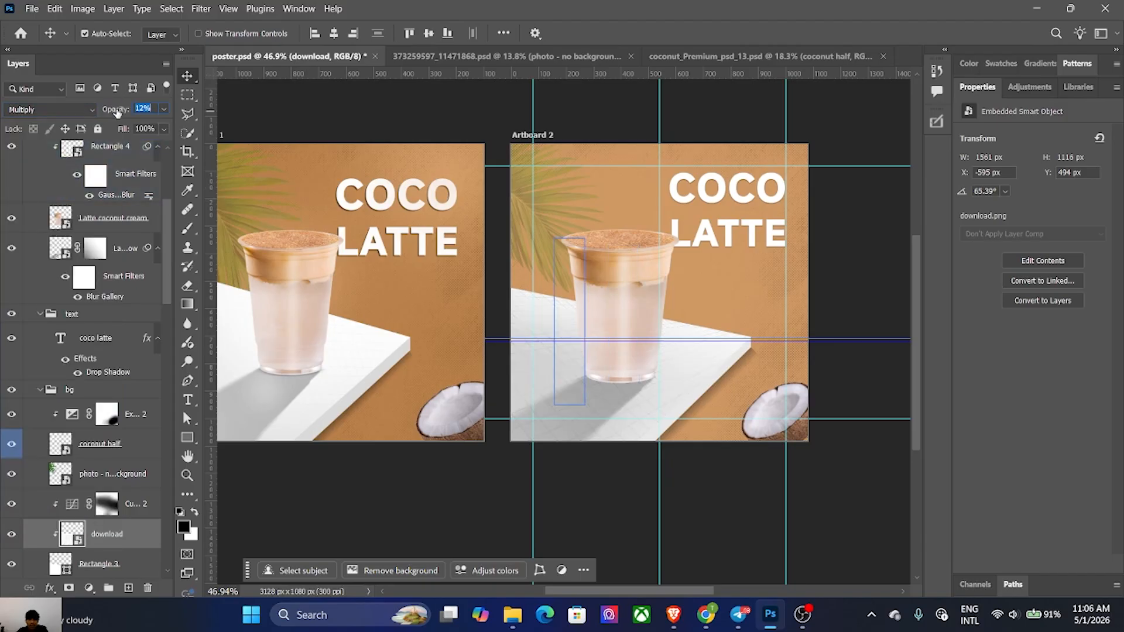
drag(117, 112, 119, 112)
Step: Inspect the tabletop's texture up close, then compare Artboard 2 with Artboard 1 with no layer selected
key(space)
scroll(699, 368, up, 3)
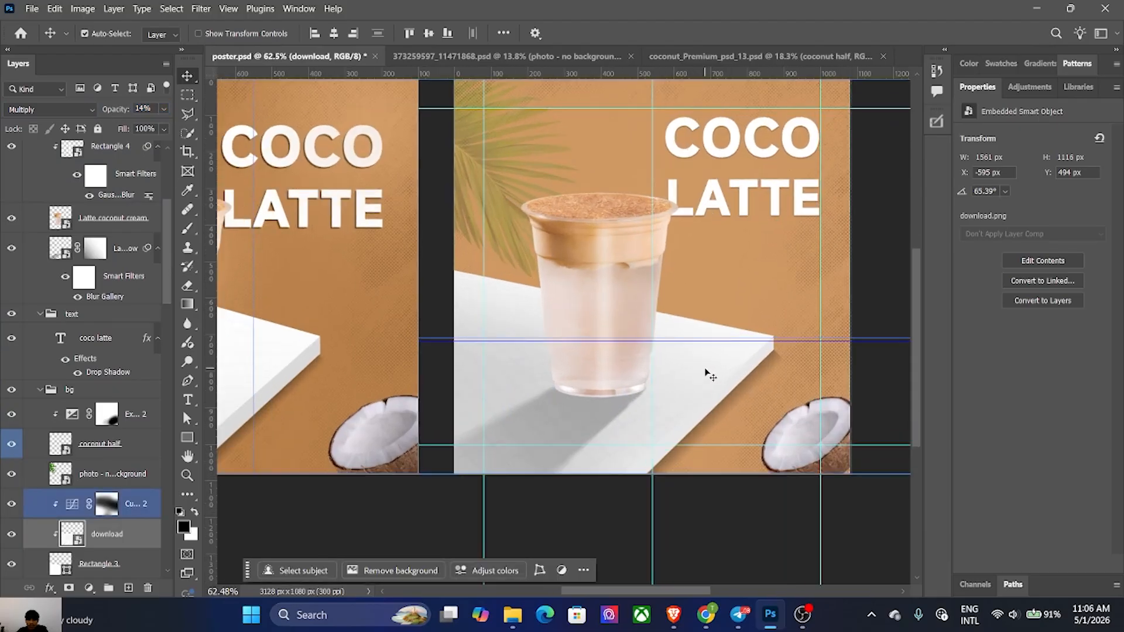
scroll(697, 377, down, 2)
scroll(697, 380, down, 2)
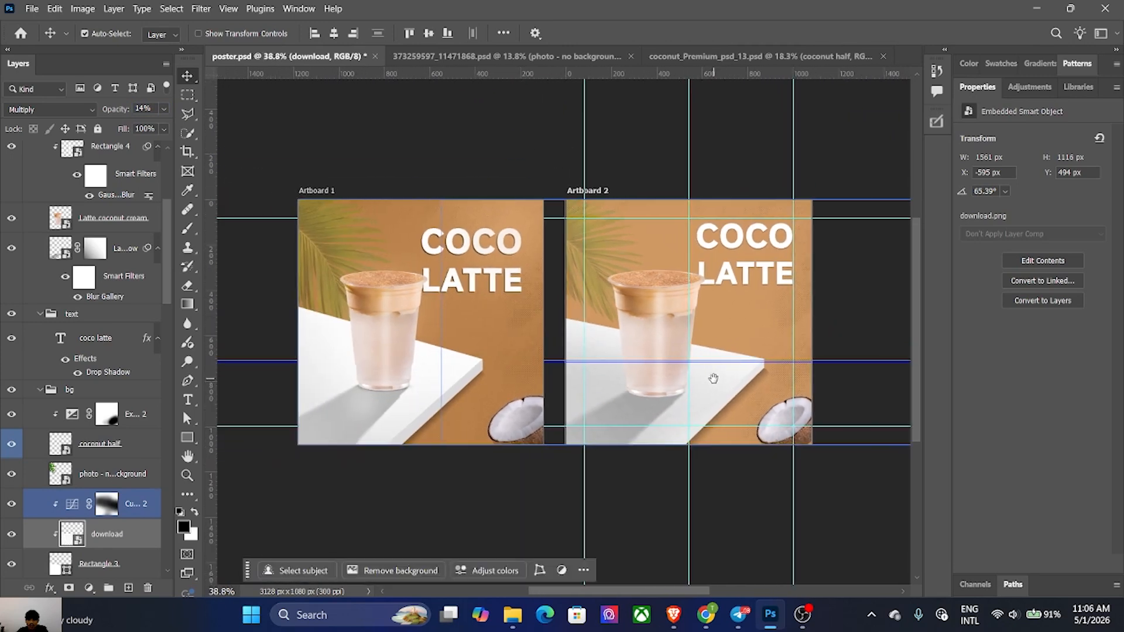
scroll(714, 377, up, 1)
scroll(723, 377, up, 1)
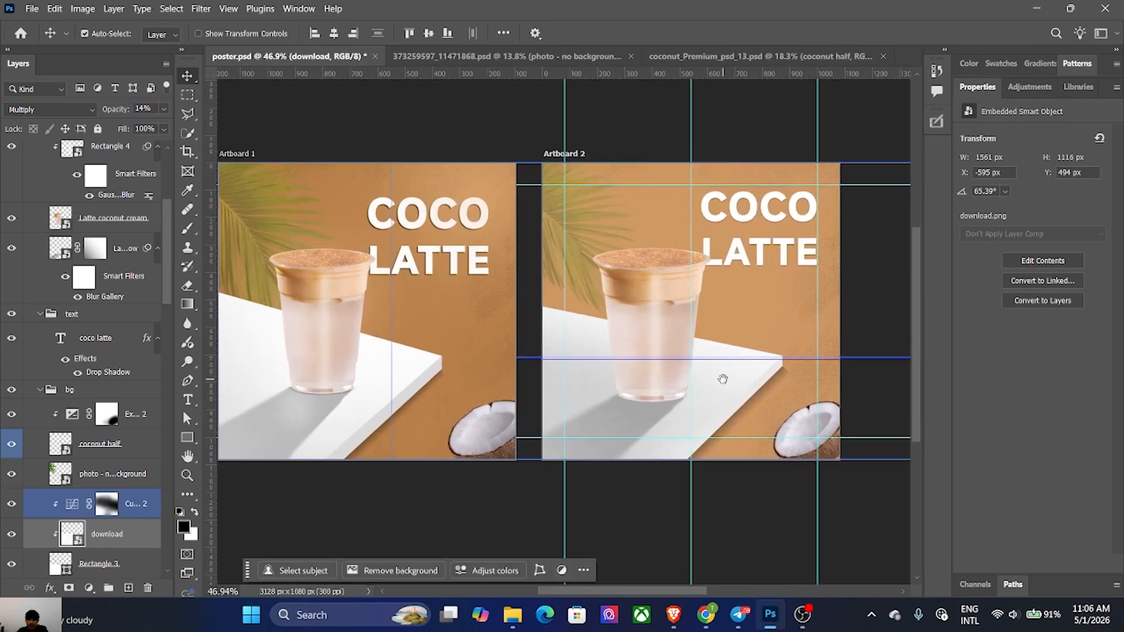
drag(722, 376, 746, 379)
click(785, 515)
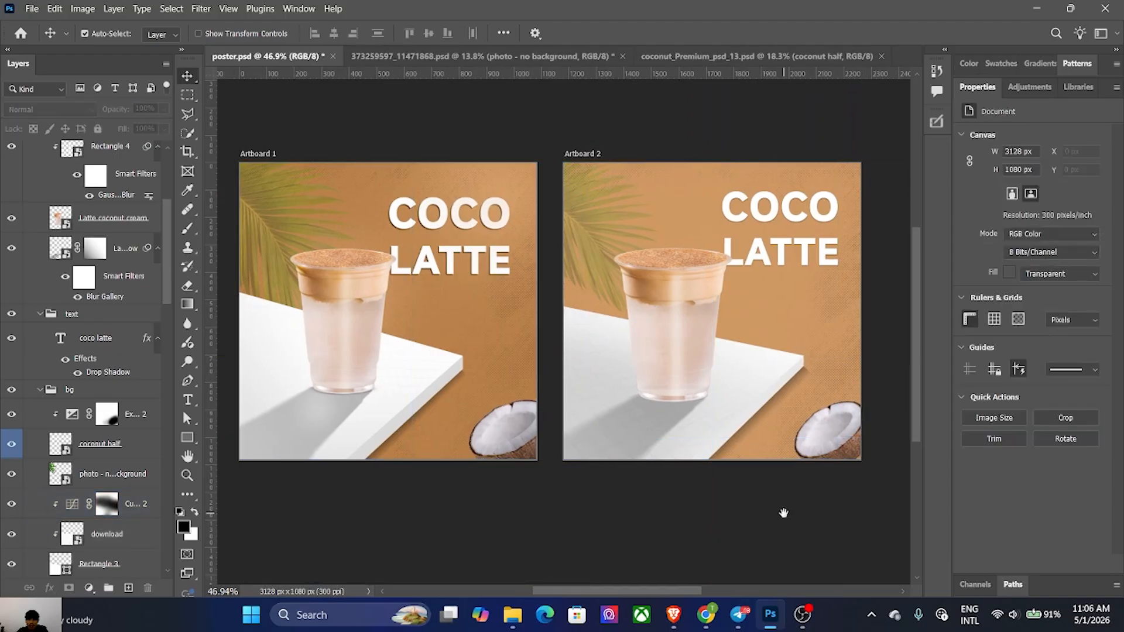